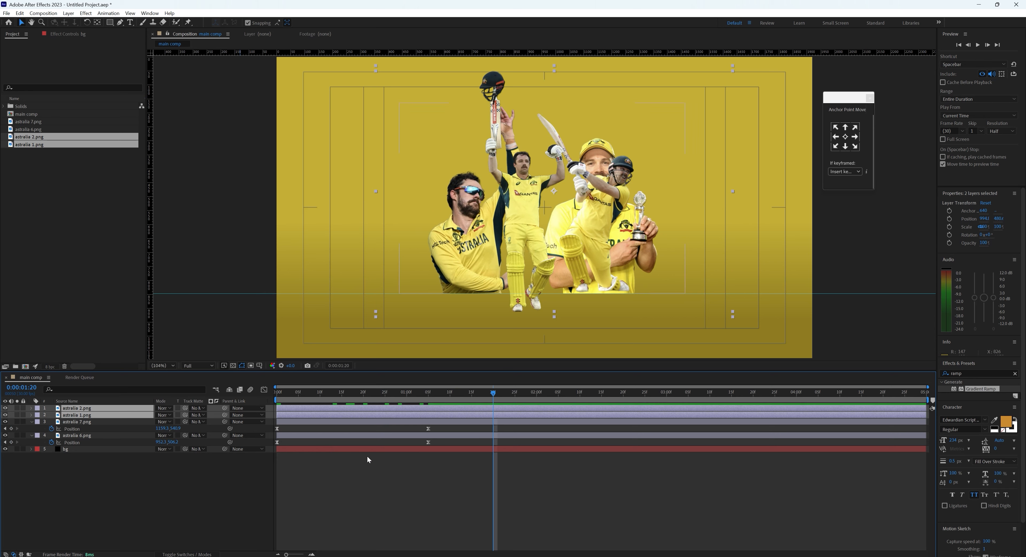
Place the astralia 2.png player at the far left of the composition and the astralia 1.png batsman at the far right
{"action": "left_click", "coordinate": [339, 408]}
{"action": "left_click_drag", "start_coordinate": [517, 223], "coordinate": [376, 242]}
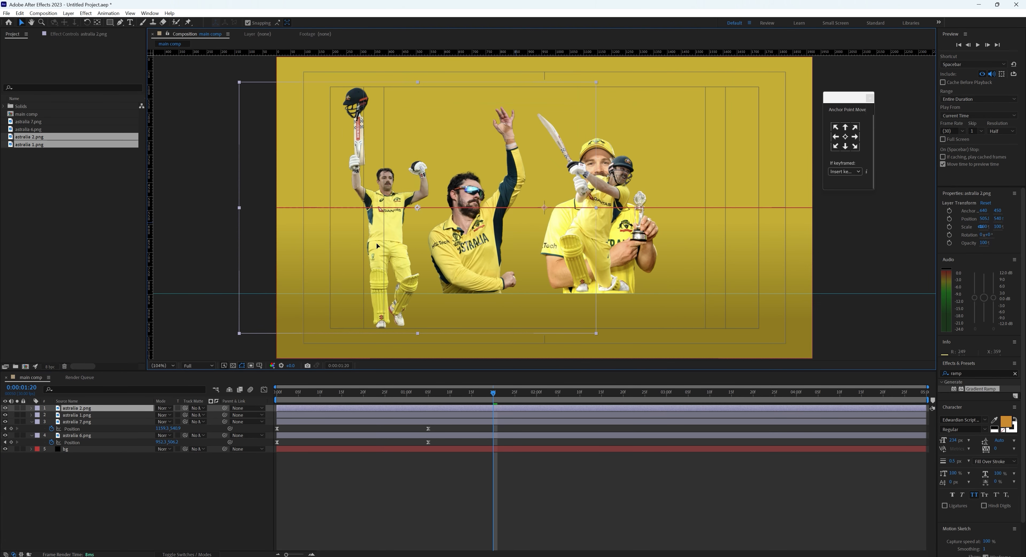
{"action": "left_click_drag", "start_coordinate": [602, 221], "coordinate": [713, 248]}
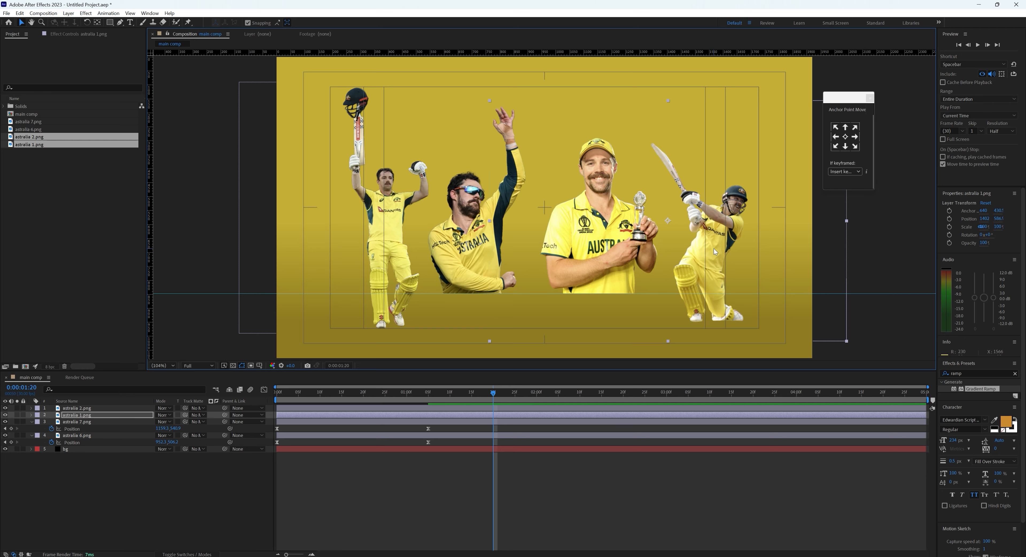
Set the scale of the astralia 1.png layer to 110%
{"action": "key", "text": "s"}
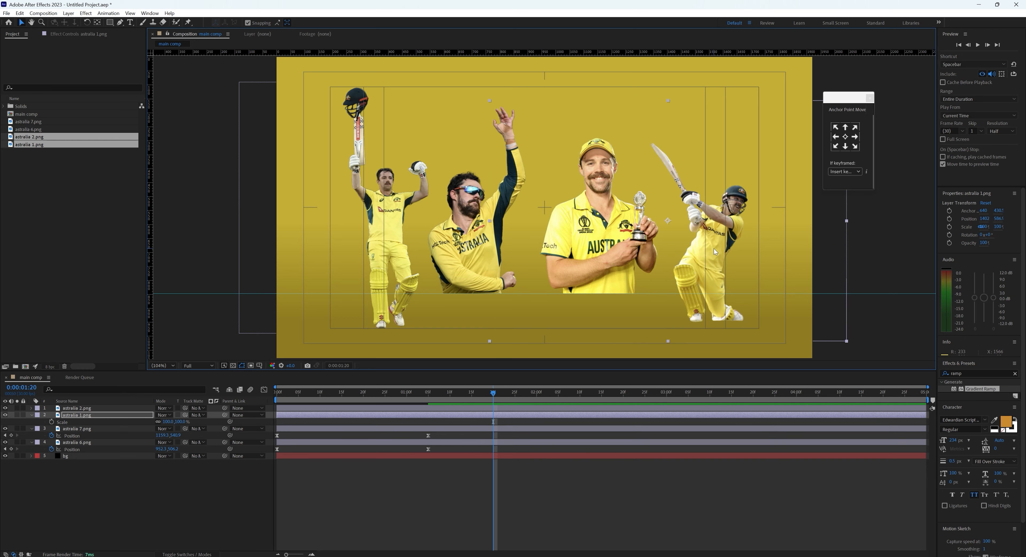
{"action": "left_click", "coordinate": [180, 421]}
{"action": "type", "text": "110"}
{"action": "key", "text": "Return"}
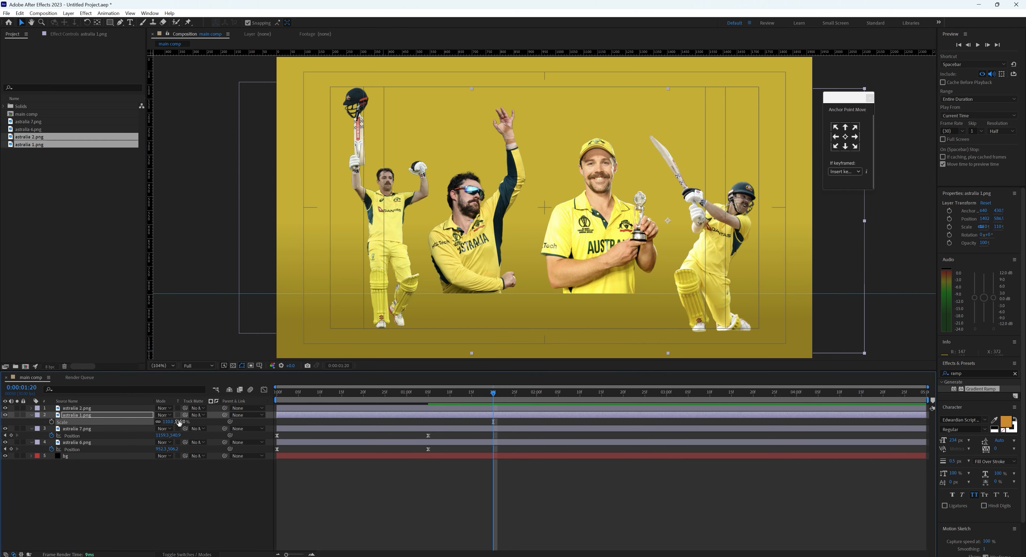
Nudge the enlarged astralia 1.png batsman slightly up and left so his feet align with the far-left player's feet
{"action": "key", "text": "shift+Up"}
{"action": "key", "text": "shift+Up"}
{"action": "key", "text": "Down"}
{"action": "key", "text": "Down"}
{"action": "key", "text": "Down"}
{"action": "key", "text": "Down"}
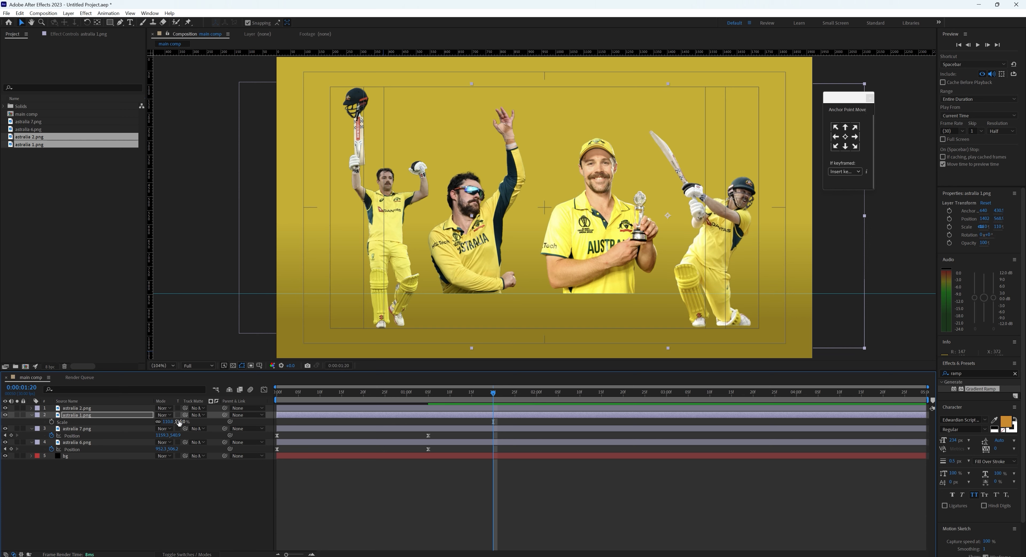
{"action": "key", "text": "shift+Left"}
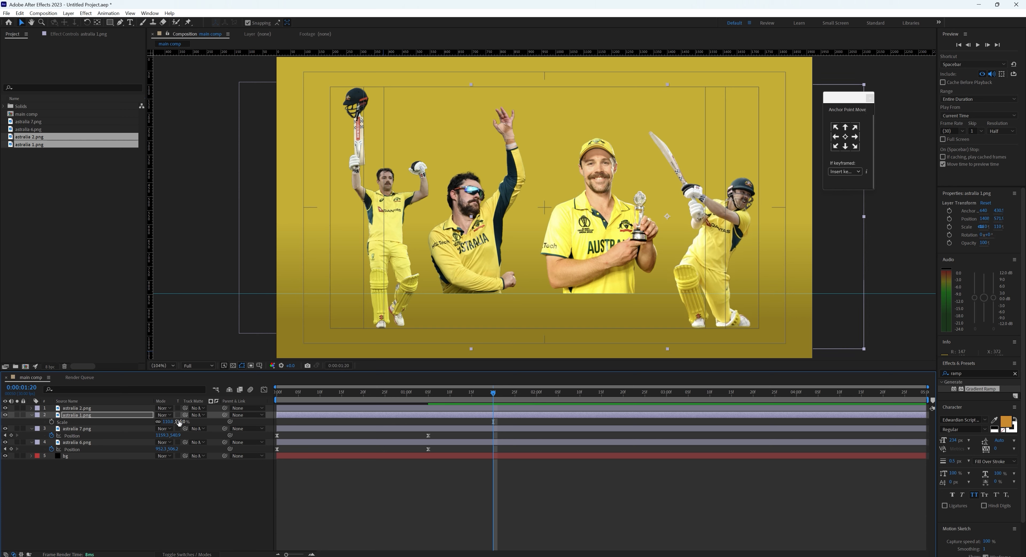
{"action": "key", "text": "Down"}
{"action": "key", "text": "Down"}
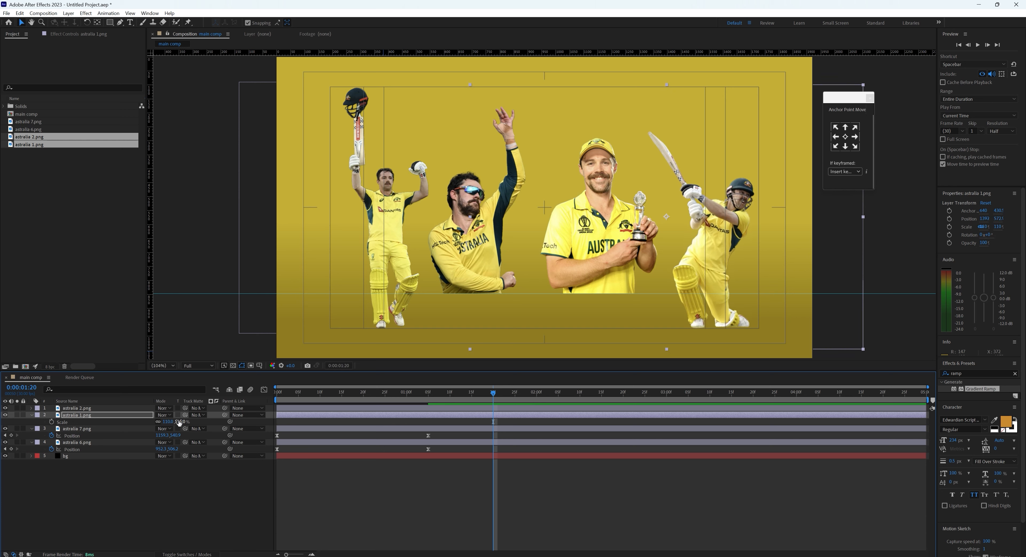
{"action": "key", "text": "Down"}
{"action": "key", "text": "Down"}
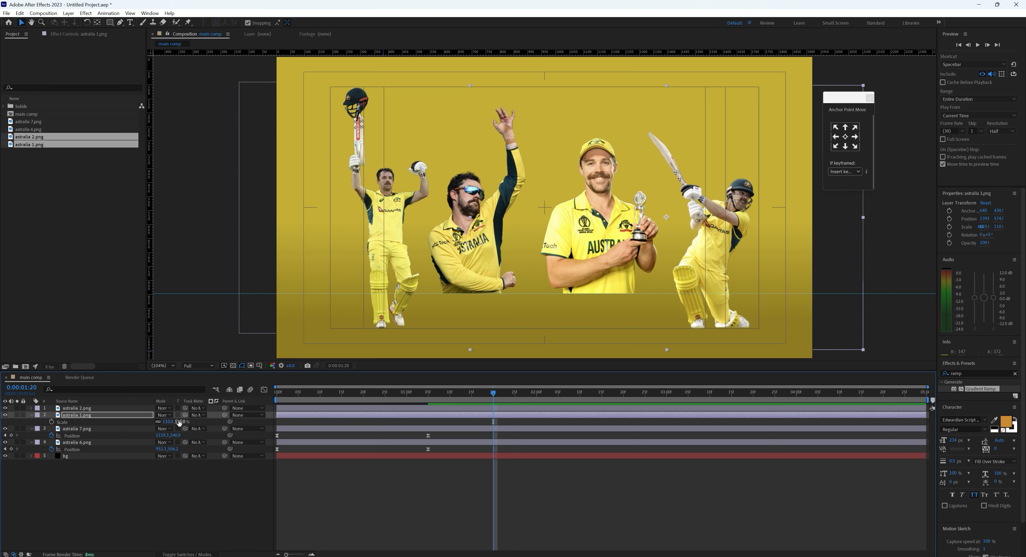
{"action": "left_click", "coordinate": [199, 479]}
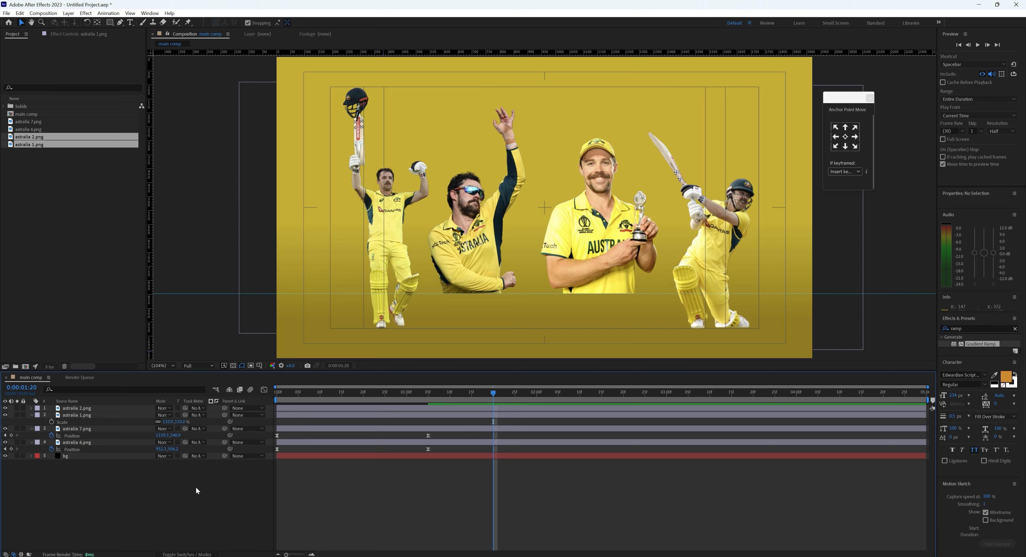
Add position keyframes to astralia 2.png and astralia 1.png at 0:00:02:00
{"action": "left_click", "coordinate": [483, 406]}
{"action": "left_click", "coordinate": [481, 415], "text": "shift"}
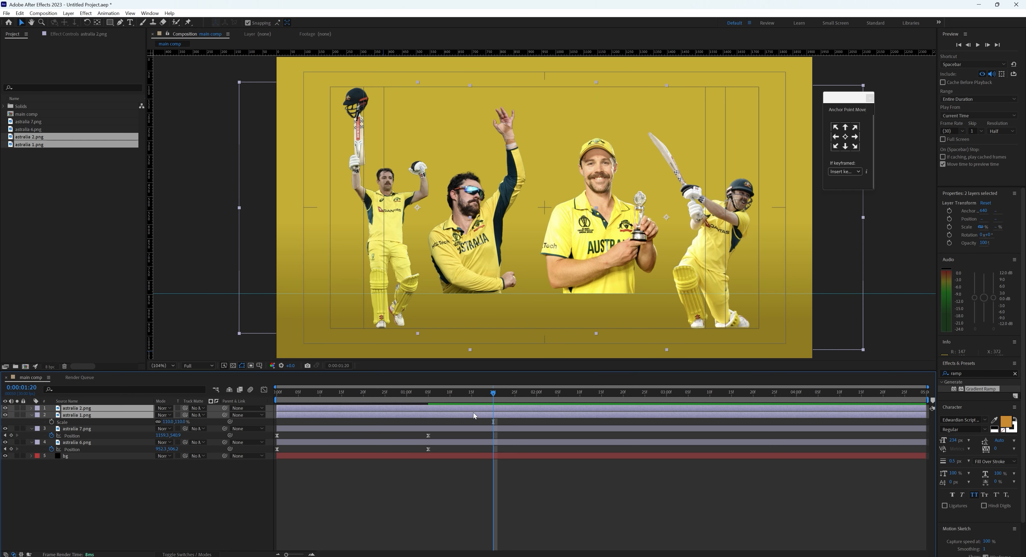
{"action": "key", "text": "alt+shift+p"}
{"action": "left_click_drag", "start_coordinate": [493, 394], "coordinate": [539, 400]}
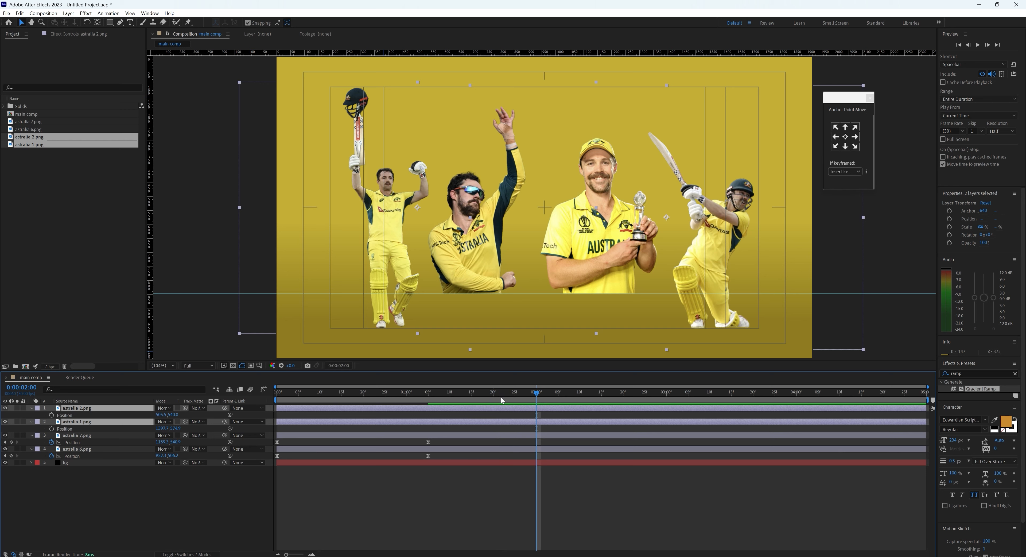
{"action": "left_click", "coordinate": [51, 415]}
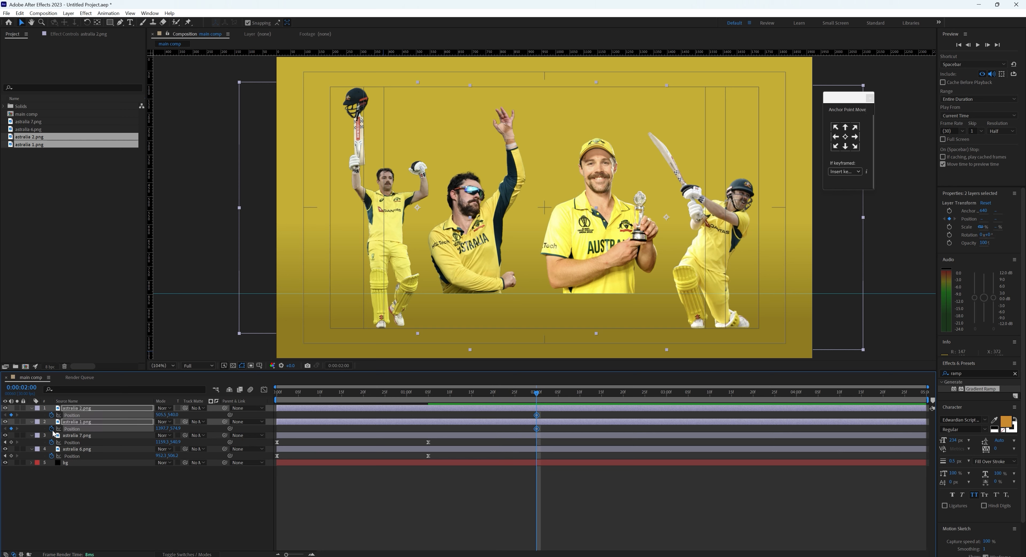
At 0:00:00:00, shift astralia 2.png about 250 px left to set its starting position keyframe
{"action": "left_click_drag", "start_coordinate": [534, 396], "coordinate": [264, 400]}
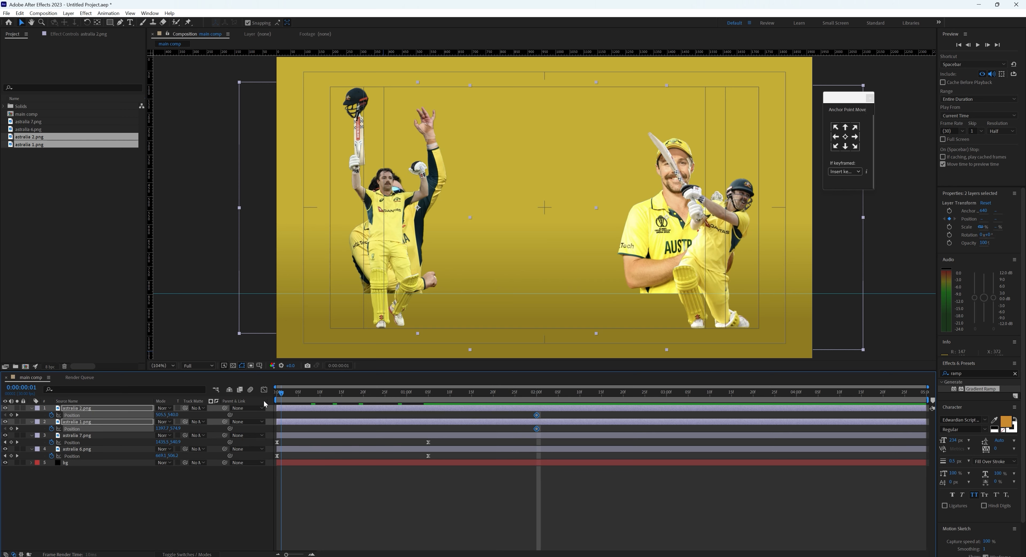
{"action": "left_click", "coordinate": [224, 508]}
{"action": "left_click", "coordinate": [367, 408]}
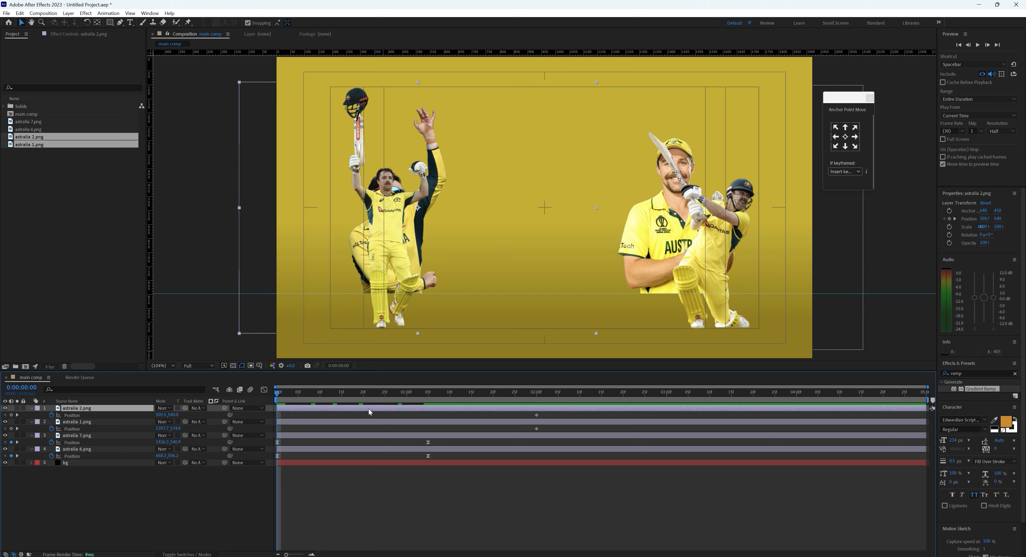
{"action": "key", "text": "shift+Left"}
{"action": "key", "text": "shift+Left"}
{"action": "key", "text": "shift+Left"}
{"action": "key", "text": "shift+Left"}
{"action": "key", "text": "shift+Left"}
{"action": "key", "text": "shift+Left"}
{"action": "key", "text": "shift+Left"}
{"action": "key", "text": "shift+Left"}
{"action": "key", "text": "shift+Left"}
{"action": "key", "text": "shift+Left"}
{"action": "key", "text": "shift+Left"}
{"action": "key", "text": "shift+Left"}
{"action": "key", "text": "shift+Left"}
{"action": "key", "text": "shift+Left"}
{"action": "key", "text": "shift+Left"}
{"action": "key", "text": "shift+Left"}
{"action": "key", "text": "shift+Left"}
{"action": "key", "text": "shift+Left"}
{"action": "key", "text": "shift+Left"}
{"action": "key", "text": "shift+Left"}
{"action": "key", "text": "shift+Left"}
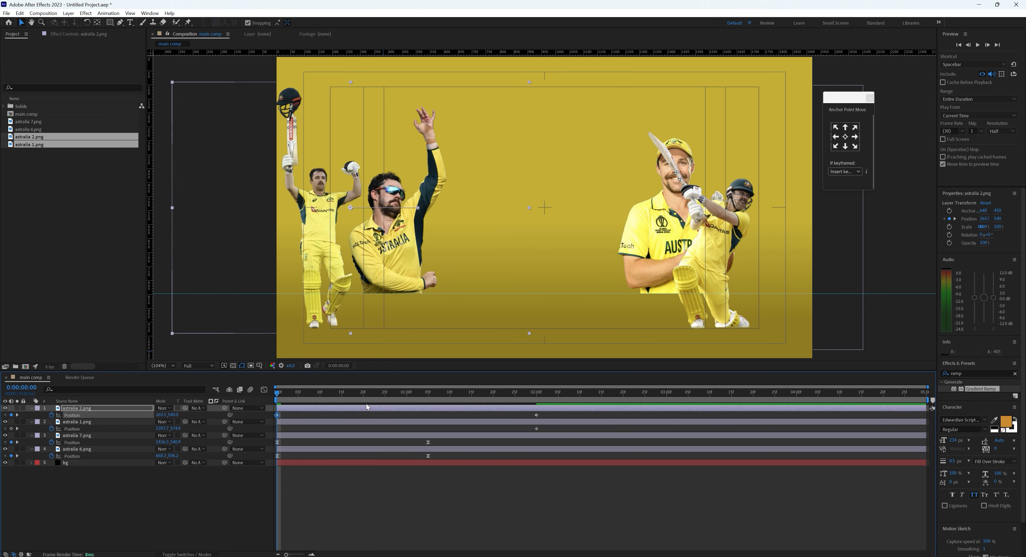
At 0:00:00:00, shift astralia 1.png about 230 px right to set its starting position keyframe
{"action": "left_click", "coordinate": [70, 422]}
{"action": "key", "text": "shift+Right"}
{"action": "key", "text": "shift+Right"}
{"action": "key", "text": "shift+Right"}
{"action": "key", "text": "shift+Right"}
{"action": "key", "text": "shift+Right"}
{"action": "key", "text": "shift+Right"}
{"action": "key", "text": "shift+Right"}
{"action": "key", "text": "shift+Right"}
{"action": "key", "text": "shift+Right"}
{"action": "key", "text": "shift+Right"}
{"action": "key", "text": "shift+Right"}
{"action": "key", "text": "shift+Right"}
{"action": "key", "text": "shift+Right"}
{"action": "key", "text": "shift+Right"}
{"action": "key", "text": "shift+Right"}
{"action": "key", "text": "shift+Right"}
{"action": "key", "text": "shift+Right"}
{"action": "key", "text": "shift+Right"}
{"action": "key", "text": "shift+Right"}
{"action": "key", "text": "shift+Right"}
{"action": "key", "text": "shift+Right"}
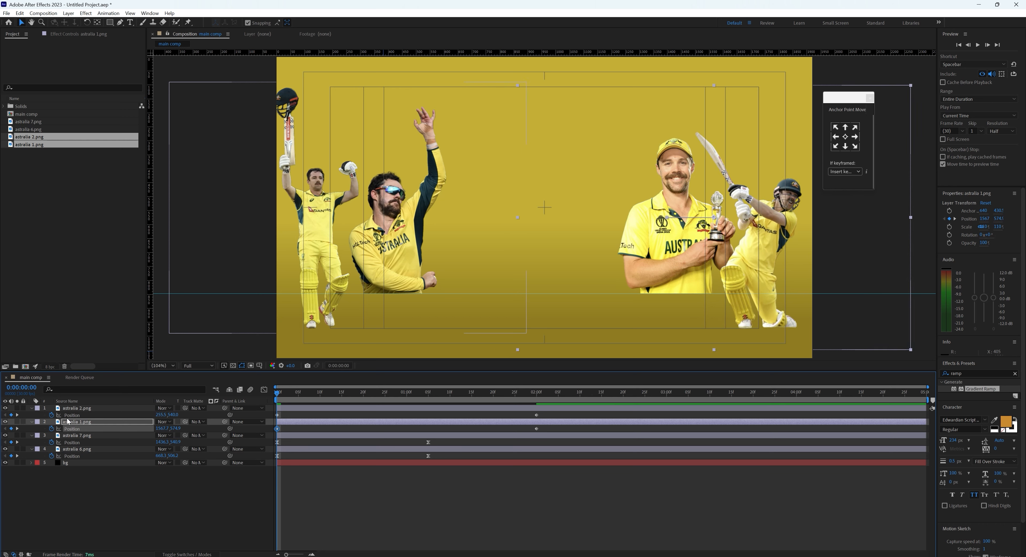
{"action": "key", "text": "shift+Right"}
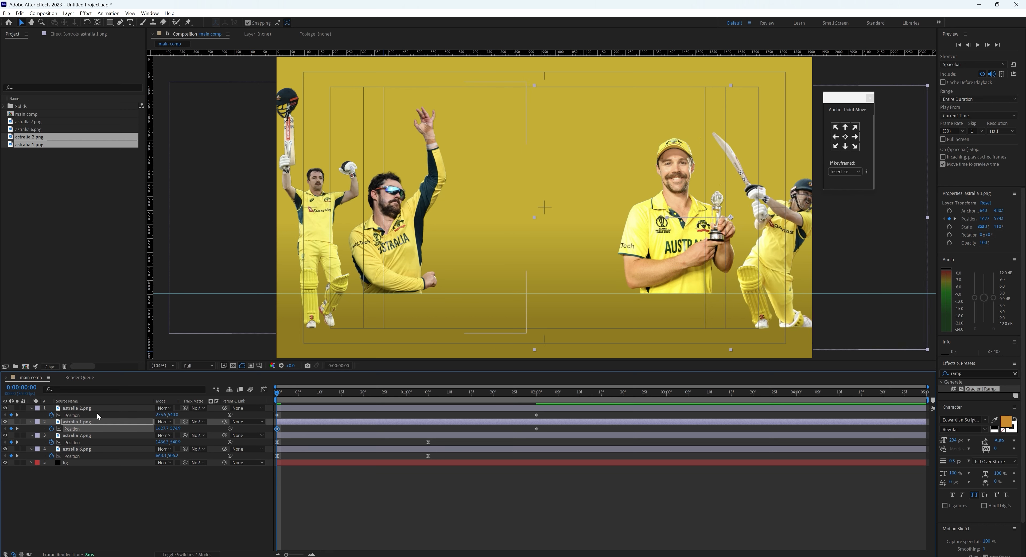
Easy-ease the position keyframes of astralia 2.png and astralia 1.png, and shape their speed graph to peak early with a long slow-down
{"action": "left_click_drag", "start_coordinate": [550, 412], "coordinate": [271, 432]}
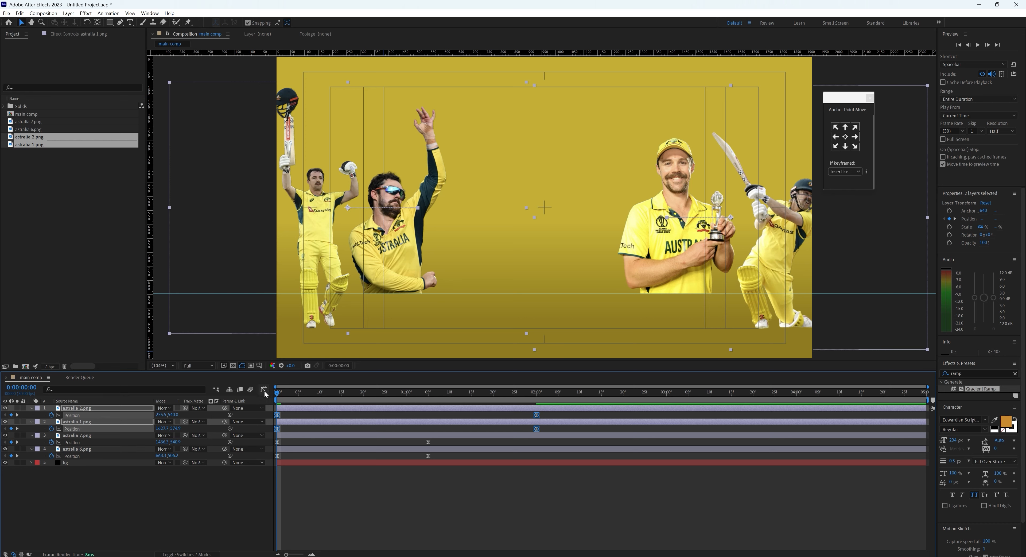
{"action": "left_click", "coordinate": [264, 390]}
{"action": "left_click_drag", "start_coordinate": [534, 544], "coordinate": [406, 527]}
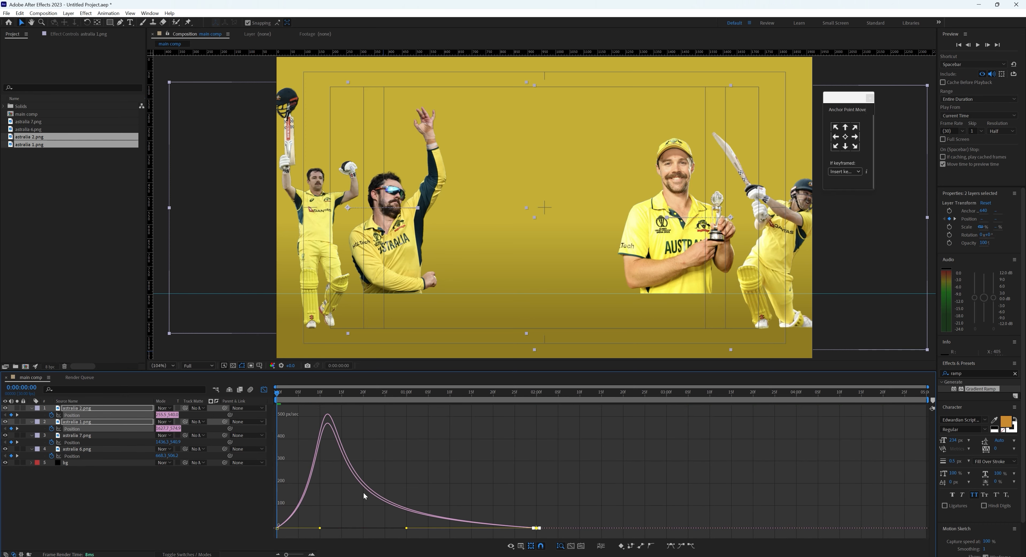
{"action": "key", "text": "space"}
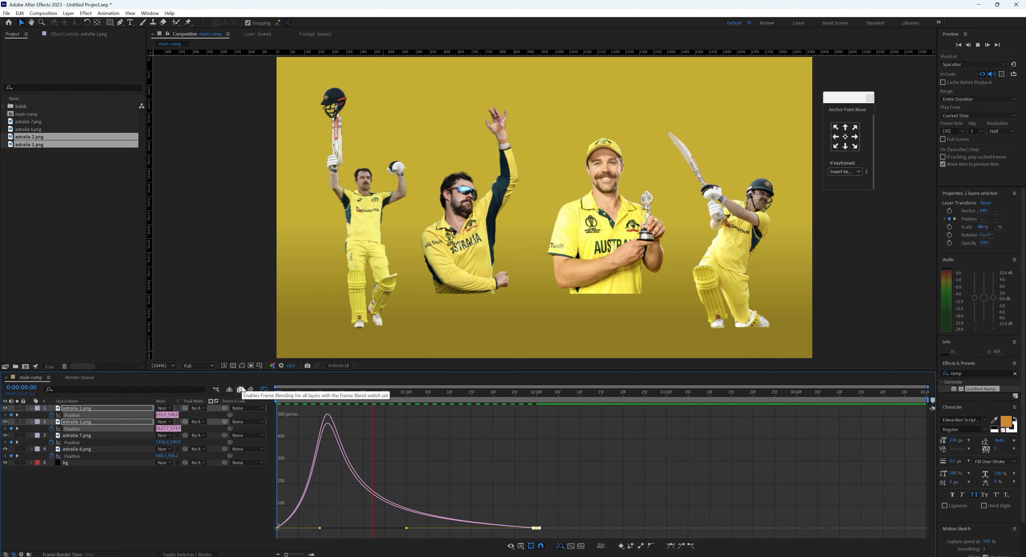
{"action": "left_click", "coordinate": [264, 389]}
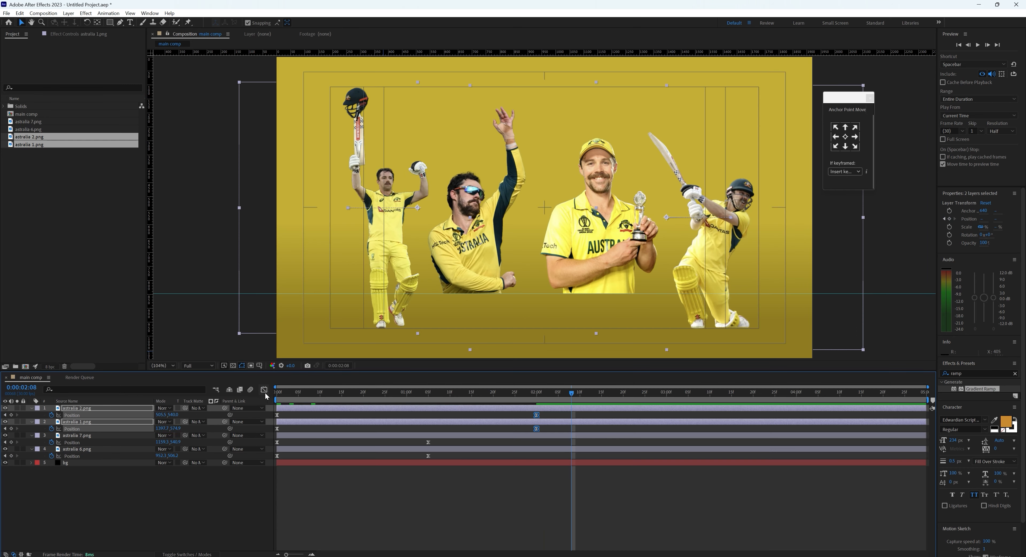
Play back the composition from the start to check the movement of the four players
{"action": "left_click", "coordinate": [246, 501]}
{"action": "key", "text": "space"}
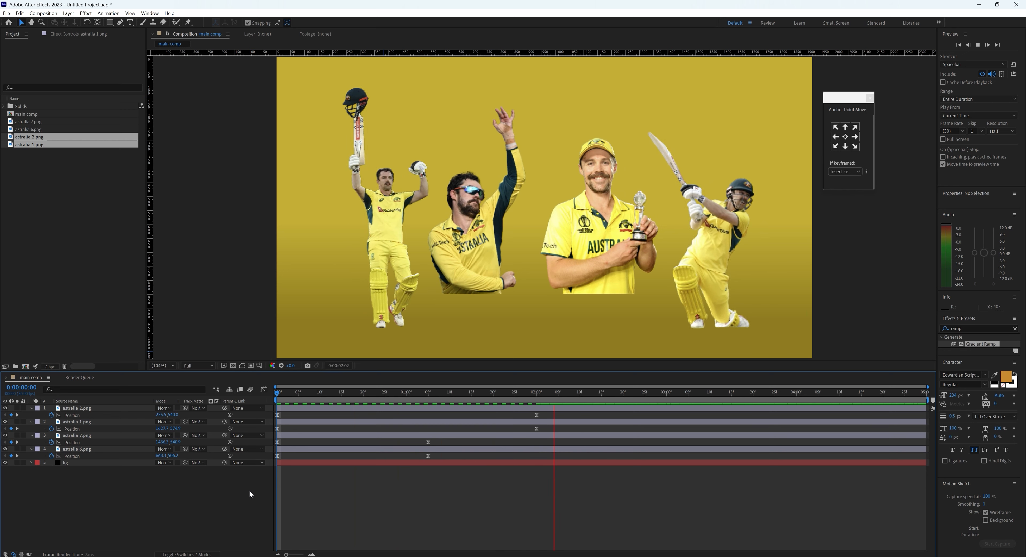
{"action": "key", "text": "space"}
{"action": "left_click_drag", "start_coordinate": [329, 392], "coordinate": [263, 390]}
{"action": "key", "text": "space"}
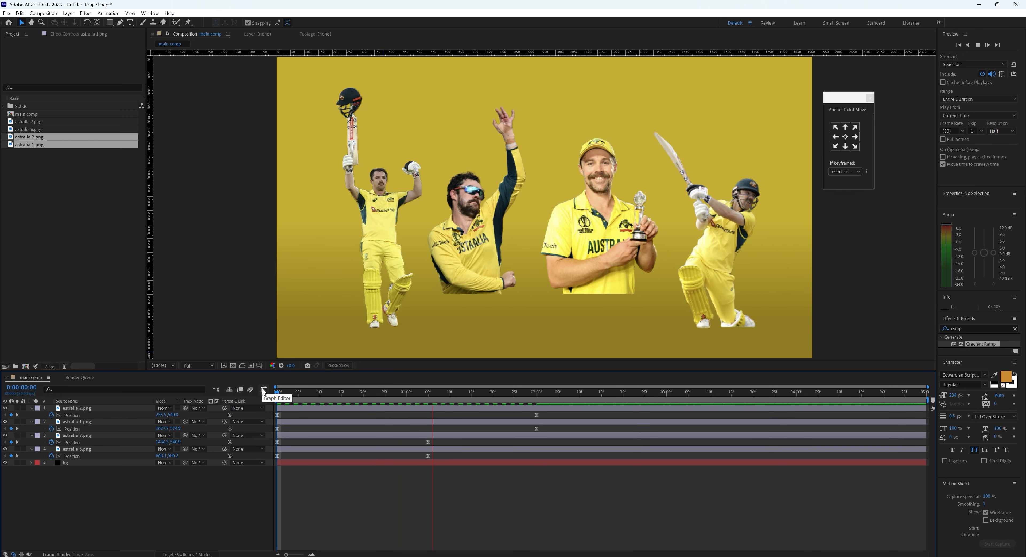
{"action": "key", "text": "space"}
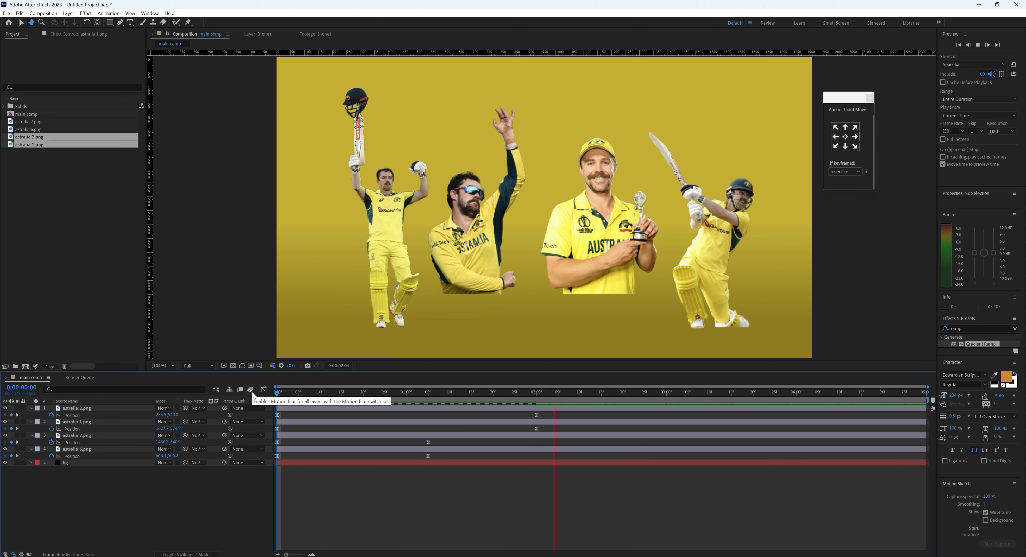
{"action": "key", "text": "space"}
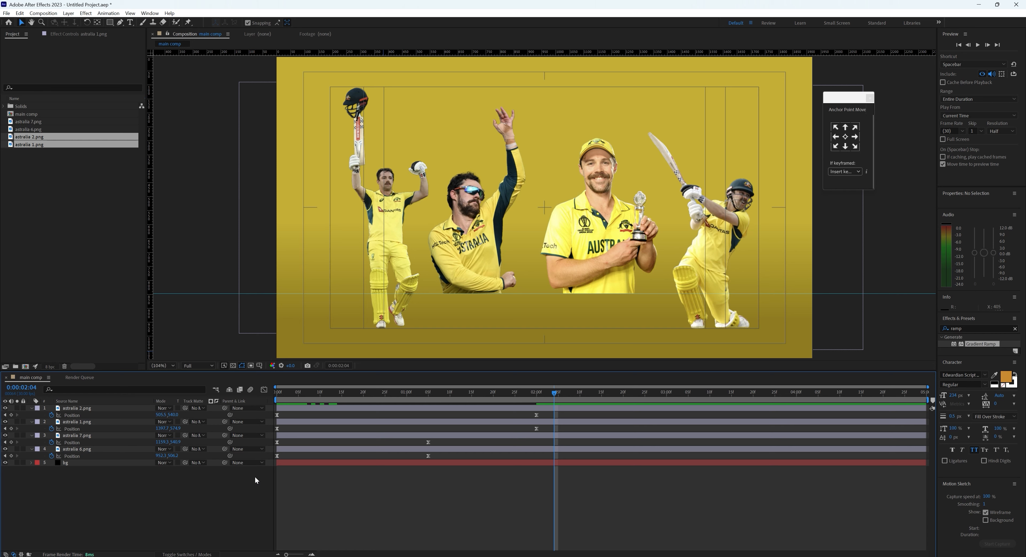
Collapse all layer properties and draw a black rectangle about 216 px tall across the full width of the composition
{"action": "left_click", "coordinate": [110, 24]}
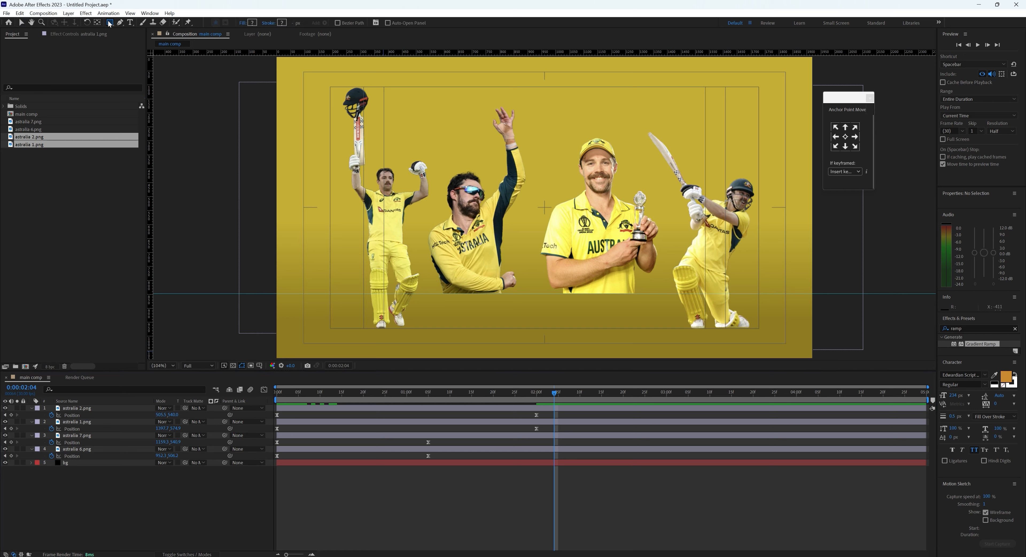
{"action": "left_click", "coordinate": [138, 537]}
{"action": "left_click_drag", "start_coordinate": [108, 501], "coordinate": [23, 386]}
{"action": "key", "text": "u"}
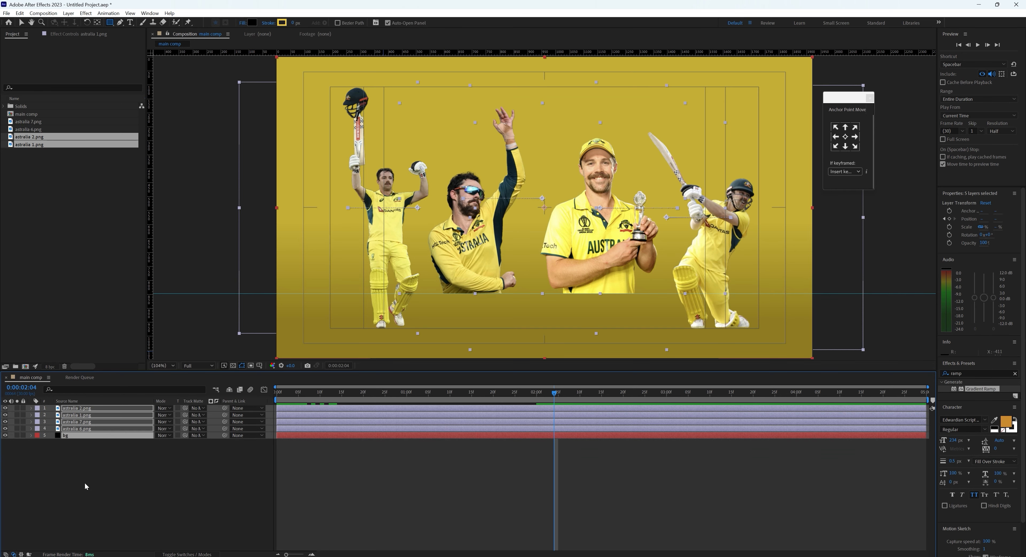
{"action": "left_click", "coordinate": [82, 485]}
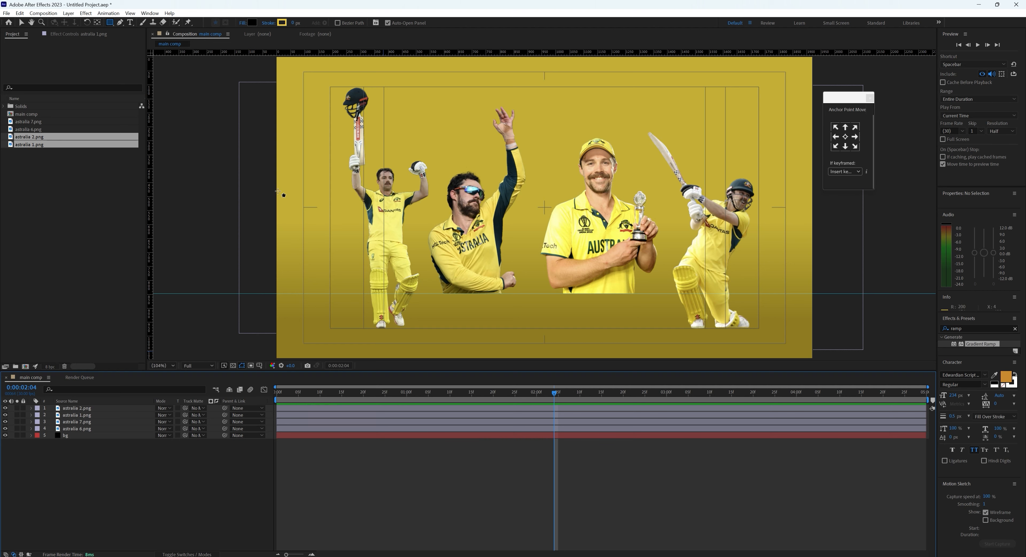
{"action": "mouse_move", "coordinate": [277, 192]}
{"action": "left_mouse_down"}
{"action": "mouse_move", "coordinate": [298, 222]}
{"action": "mouse_move", "coordinate": [614, 268]}
{"action": "mouse_move", "coordinate": [817, 252]}
{"action": "left_mouse_up"}
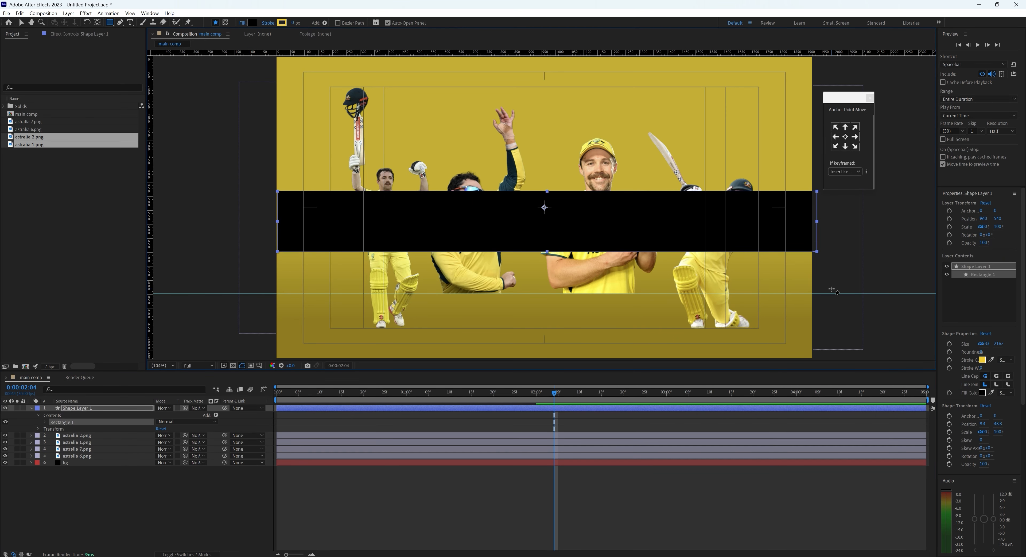
Move the black rectangle down so its lower edge sits on the horizontal guide, still covering the composition's full width
{"action": "left_click", "coordinate": [87, 407]}
{"action": "scroll", "coordinate": [996, 344], "scroll_direction": "down", "scroll_amount": 7}
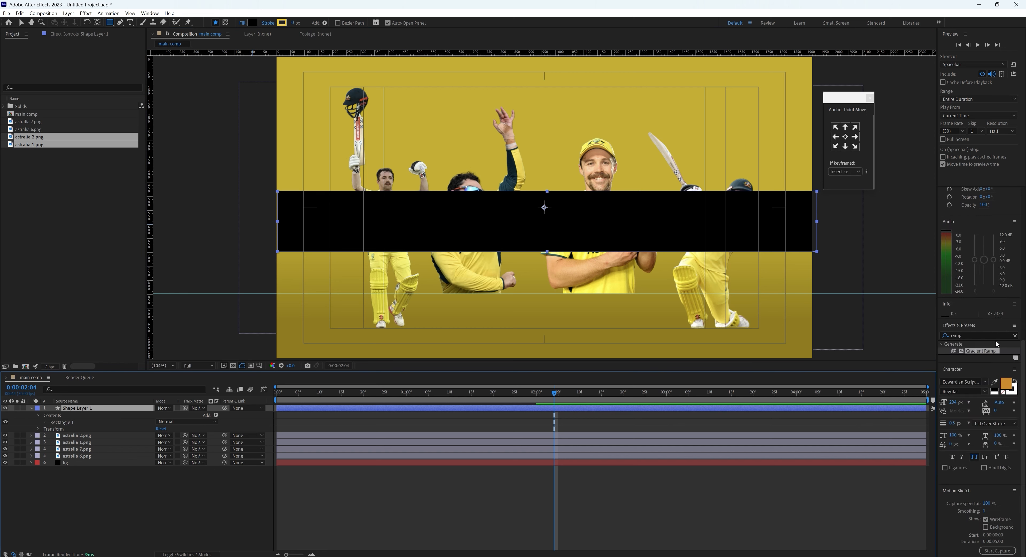
{"action": "scroll", "coordinate": [995, 343], "scroll_direction": "up", "scroll_amount": 7}
{"action": "left_click", "coordinate": [21, 22]}
{"action": "left_click_drag", "start_coordinate": [590, 232], "coordinate": [591, 248]}
{"action": "key", "text": "Left"}
{"action": "key", "text": "Left"}
{"action": "key", "text": "shift+Left"}
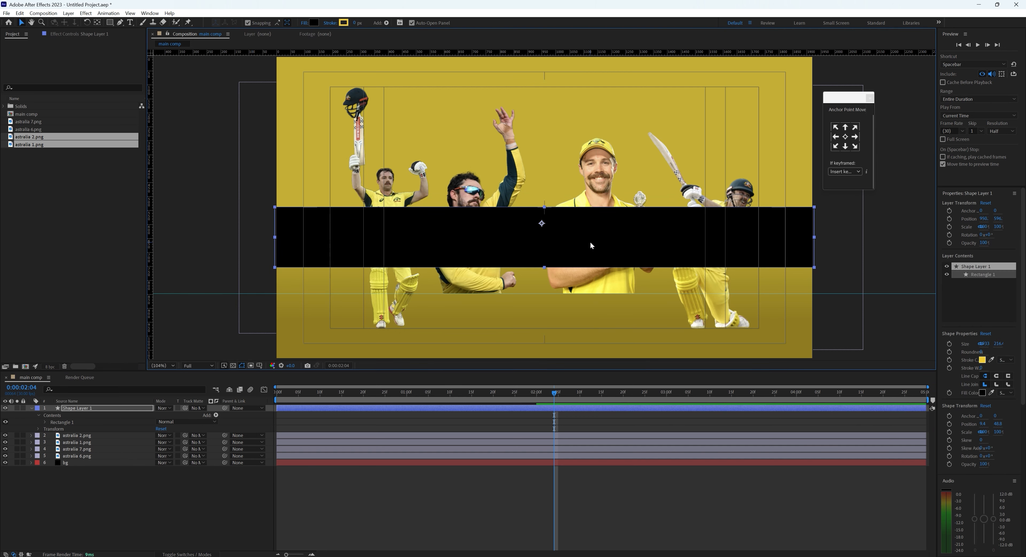
{"action": "key", "text": "shift+Left"}
{"action": "key", "text": "shift+Right"}
{"action": "key", "text": "shift+Down"}
{"action": "key", "text": "shift+Down"}
{"action": "key", "text": "shift+Down"}
{"action": "key", "text": "shift+Down"}
{"action": "key", "text": "shift+Down"}
{"action": "key", "text": "shift+Down"}
{"action": "key", "text": "shift+Down"}
{"action": "key", "text": "shift+Down"}
{"action": "key", "text": "shift+Down"}
{"action": "key", "text": "shift+Down"}
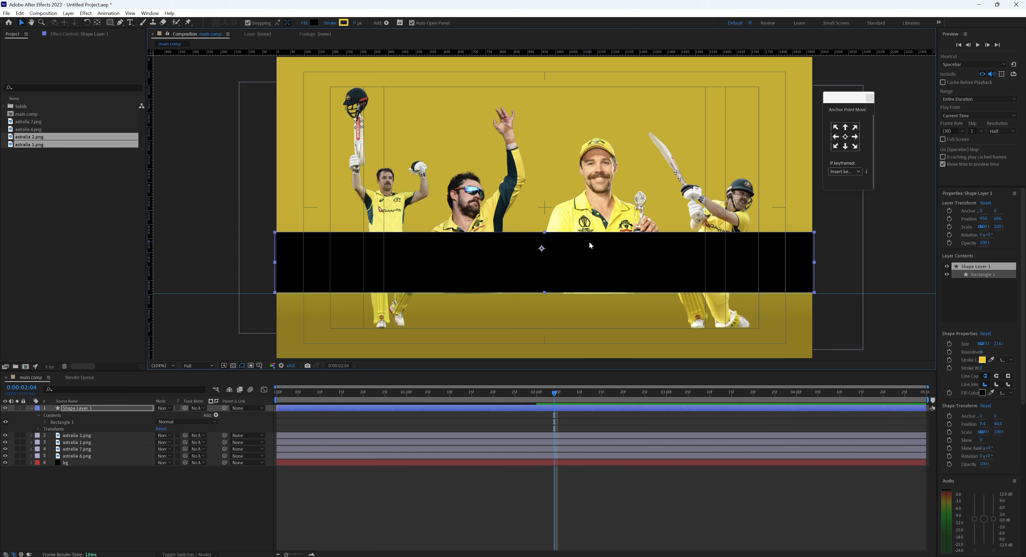
{"action": "key", "text": "shift+Down"}
{"action": "key", "text": "shift+Up"}
{"action": "key", "text": "shift+Up"}
{"action": "key", "text": "Down"}
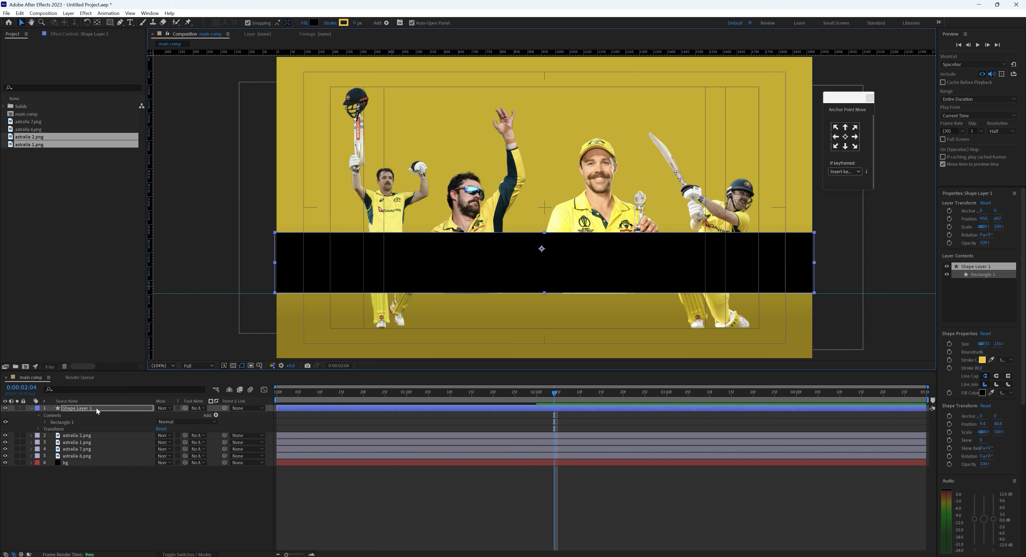
Place Shape Layer 1 beneath the four player layers, directly above bg, and nudge it 2 px left
{"action": "left_click_drag", "start_coordinate": [85, 408], "coordinate": [88, 459]}
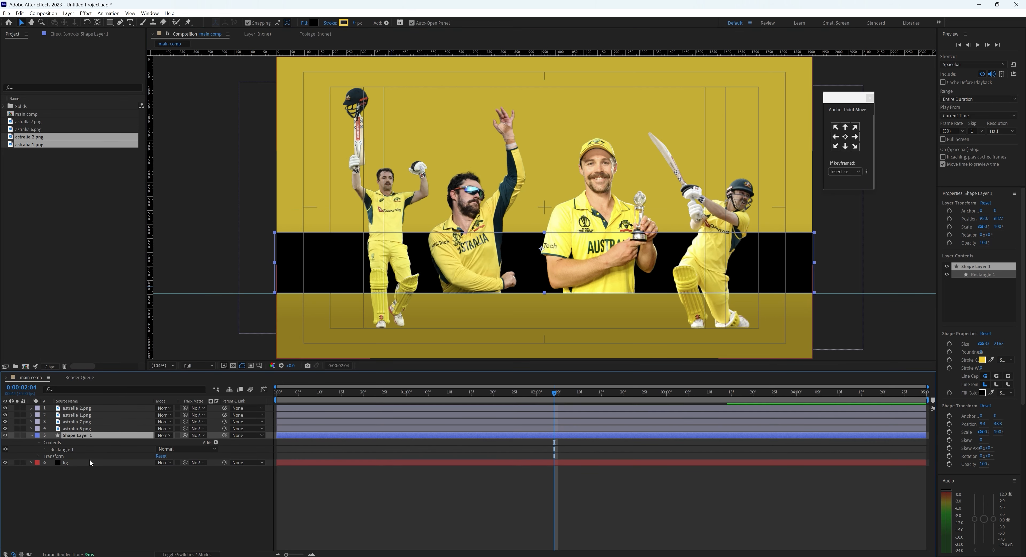
{"action": "key", "text": "Left"}
{"action": "key", "text": "Left"}
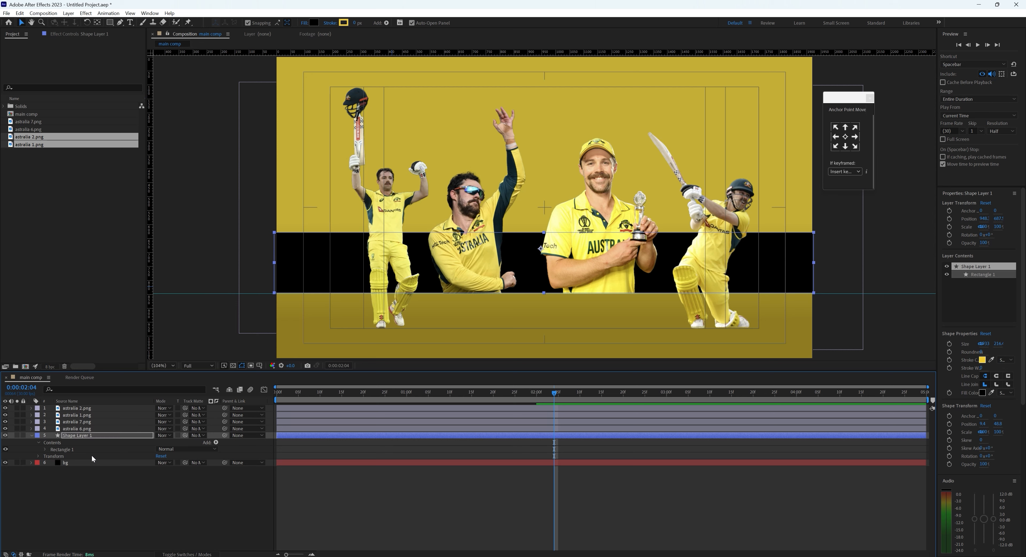
Nudge the black band of Shape Layer 1 down a few pixels toward the horizontal guide, keeping it across the full composition width
{"action": "key", "text": "Left"}
{"action": "left_click", "coordinate": [81, 434]}
{"action": "key", "text": "Left"}
{"action": "key", "text": "shift+Left"}
{"action": "key", "text": "shift+Right"}
{"action": "key", "text": "Right"}
{"action": "key", "text": "Right"}
{"action": "key", "text": "Right"}
{"action": "key", "text": "Down"}
{"action": "key", "text": "Down"}
{"action": "key", "text": "Down"}
{"action": "key", "text": "Down"}
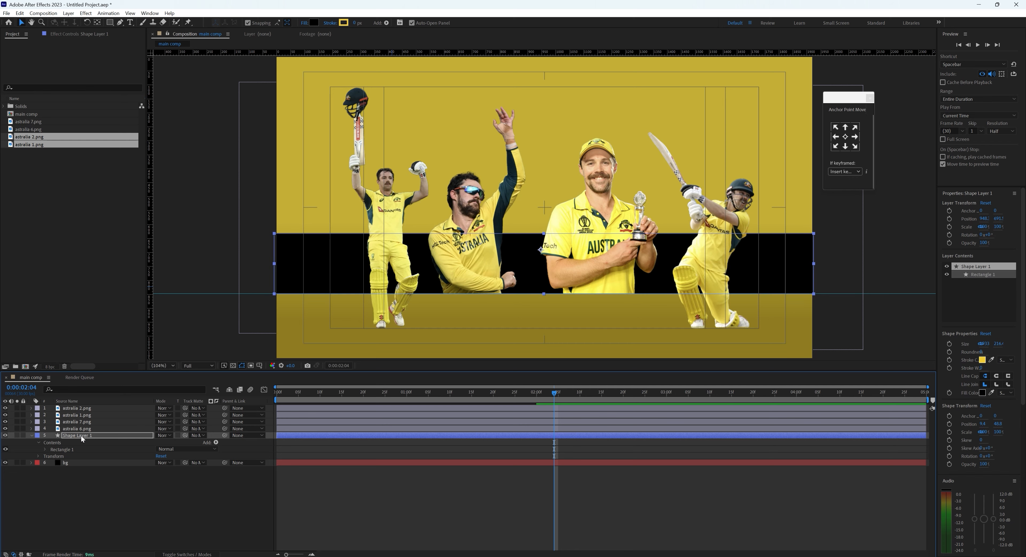
Fine-tune the black band's height slightly upward so its lower edge meets the horizontal guide exactly, and fit the whole composition in view
{"action": "key", "text": "period"}
{"action": "key", "text": "period"}
{"action": "key", "text": "period"}
{"action": "key", "text": "period"}
{"action": "left_click_drag", "start_coordinate": [565, 336], "coordinate": [571, 123]}
{"action": "left_click_drag", "start_coordinate": [553, 318], "coordinate": [641, 235]}
{"action": "key", "text": "Up"}
{"action": "key", "text": "Up"}
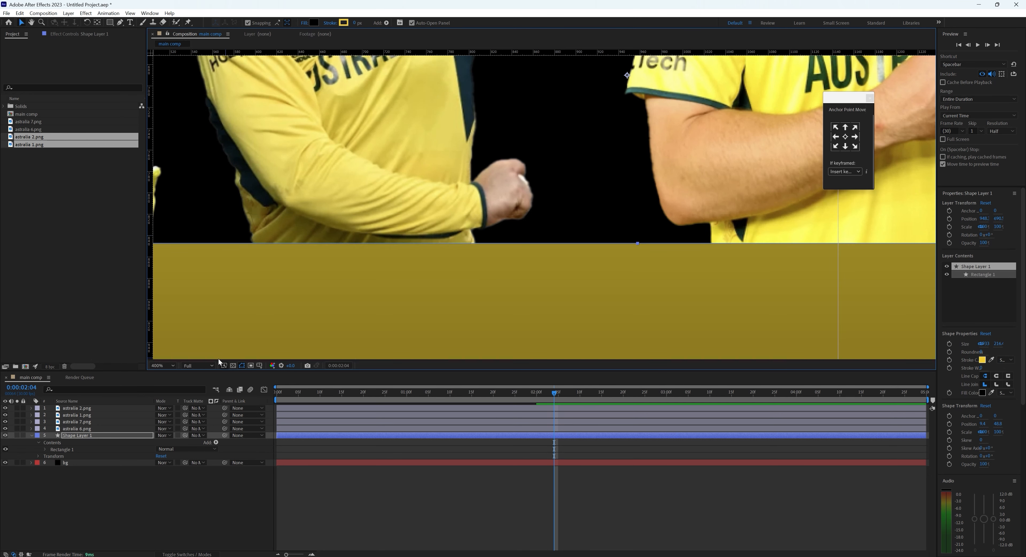
{"action": "left_click", "coordinate": [163, 365]}
{"action": "left_click", "coordinate": [164, 372]}
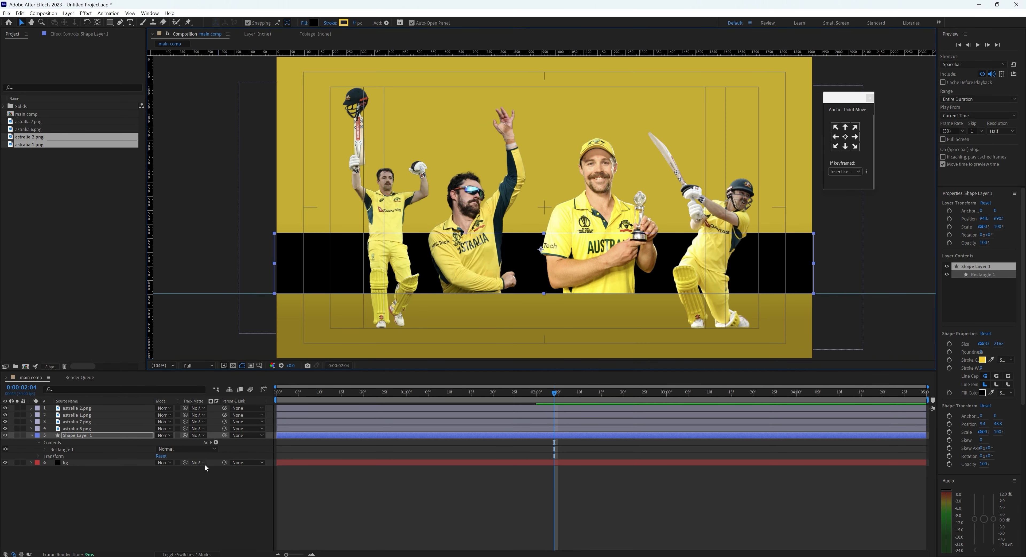
{"action": "left_click", "coordinate": [212, 494]}
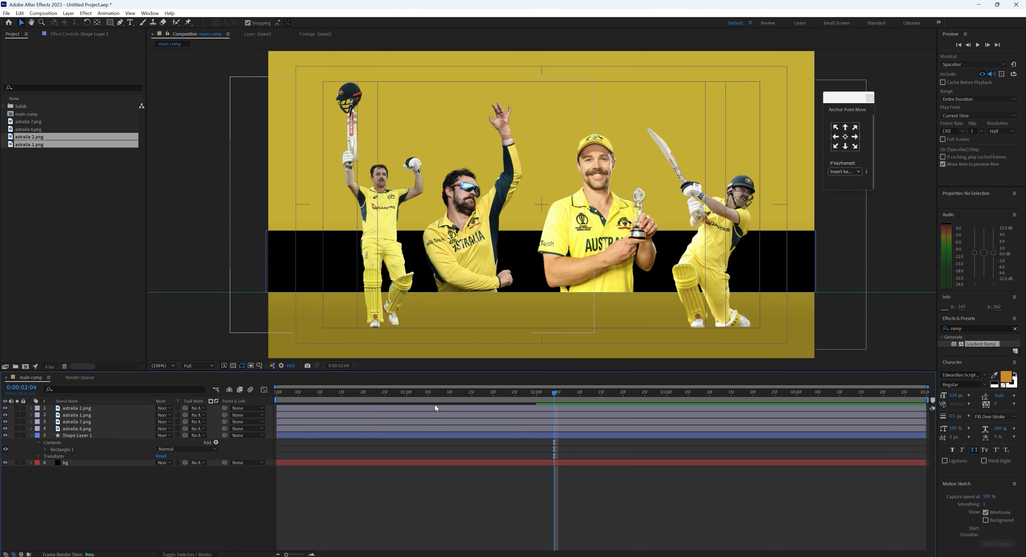
Centre Shape Layer 1's anchor point and keyframe its horizontal scale from 0% at 0:00 to 100% just after 2:15
{"action": "left_click", "coordinate": [84, 436]}
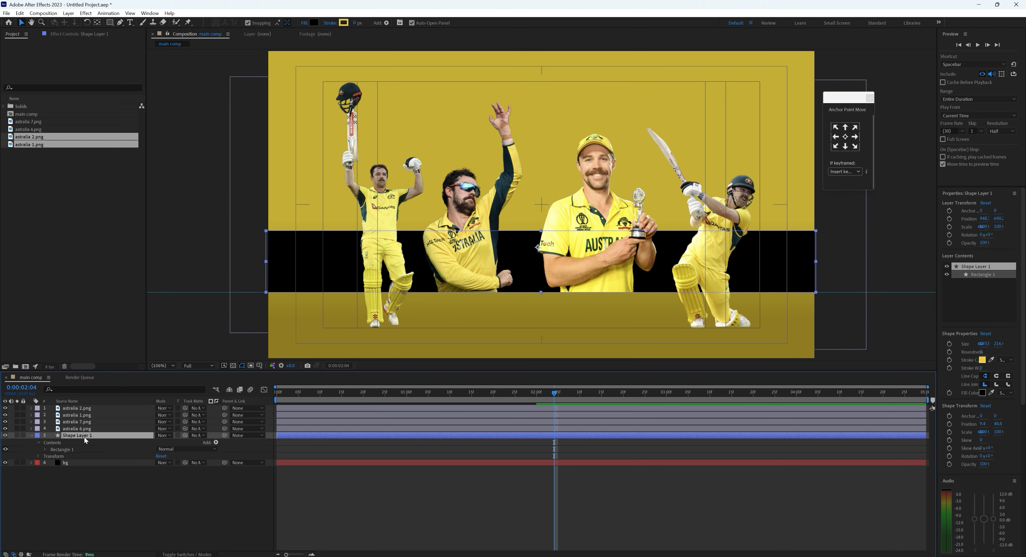
{"action": "left_click", "coordinate": [846, 137]}
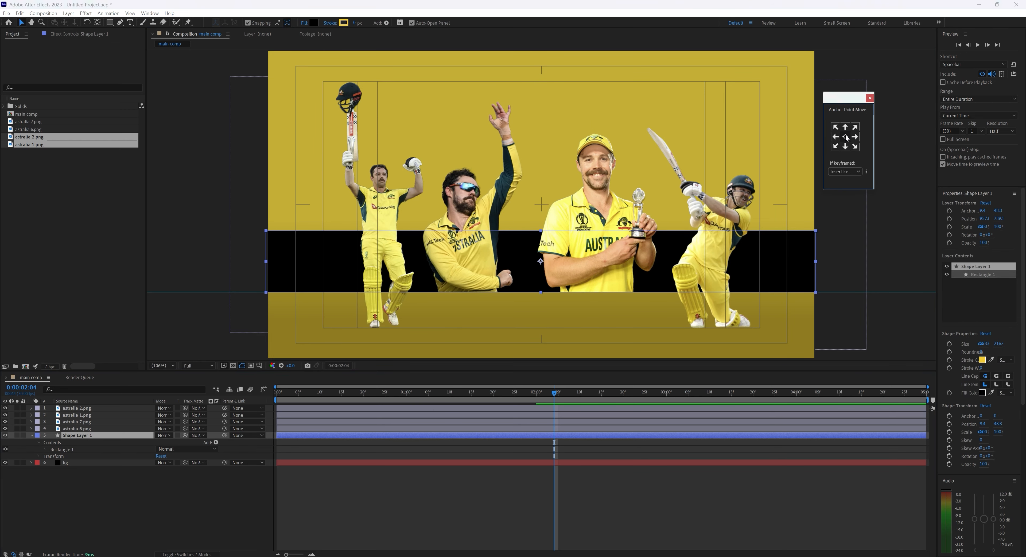
{"action": "left_click", "coordinate": [70, 434]}
{"action": "key", "text": "s"}
{"action": "left_click", "coordinate": [498, 392]}
{"action": "left_click_drag", "start_coordinate": [519, 393], "coordinate": [263, 394]}
{"action": "left_click", "coordinate": [51, 442]}
{"action": "left_click_drag", "start_coordinate": [167, 442], "coordinate": [167, 446]}
{"action": "key", "text": "space"}
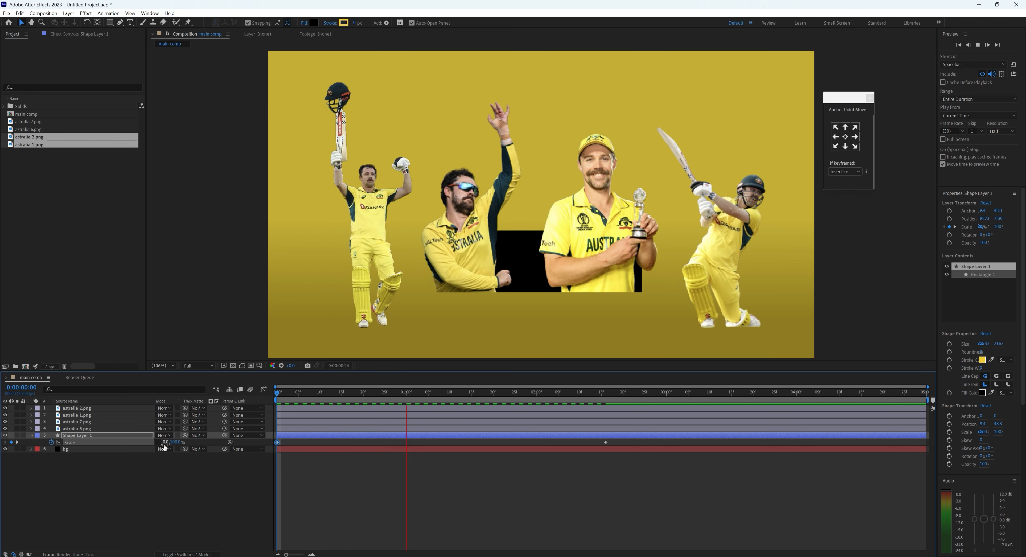
Apply Easy Ease to Shape Layer 1's Scale keyframes and extend the last keyframe's influence in the speed graph for a long slowdown
{"action": "left_click", "coordinate": [606, 442]}
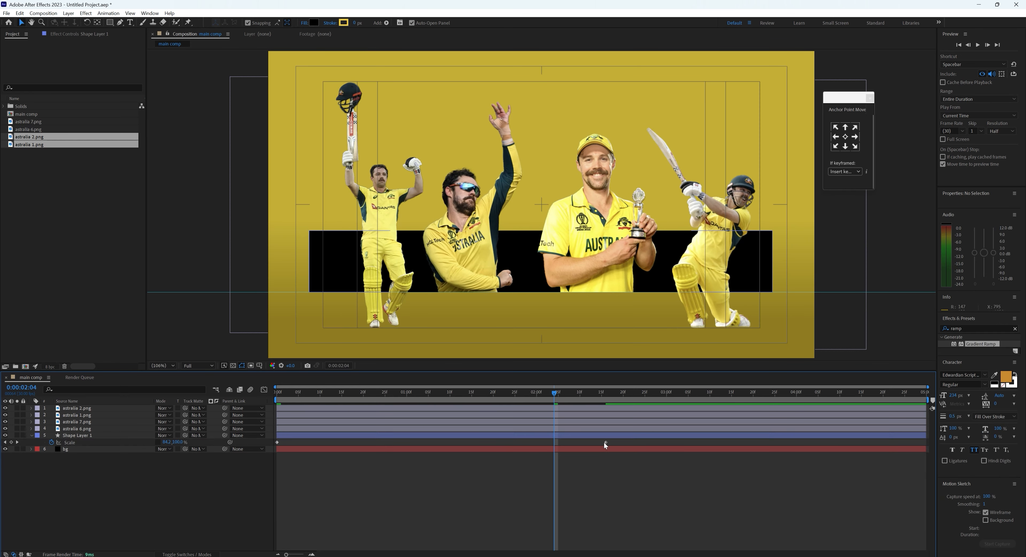
{"action": "key", "text": "F9"}
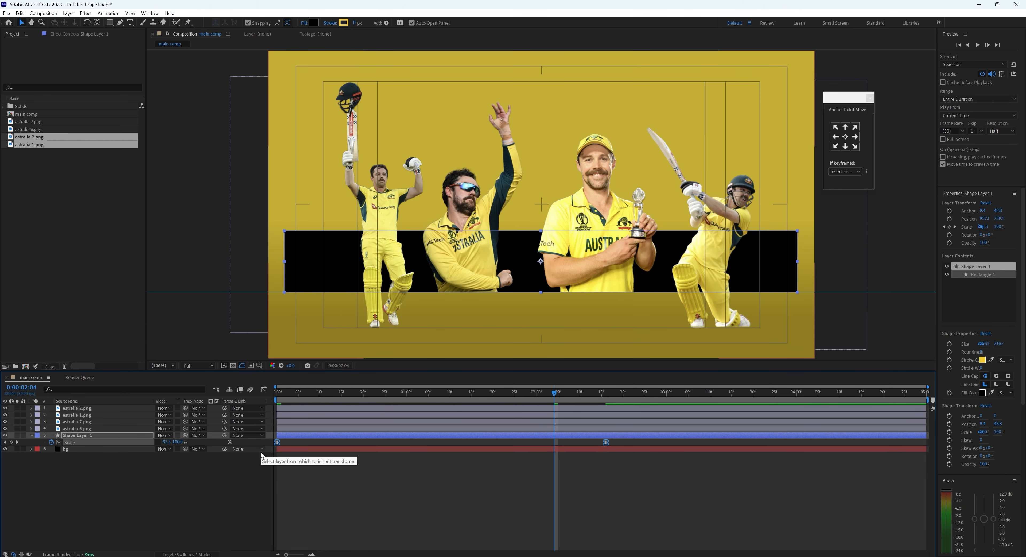
{"action": "left_click", "coordinate": [264, 389]}
{"action": "left_click", "coordinate": [595, 529]}
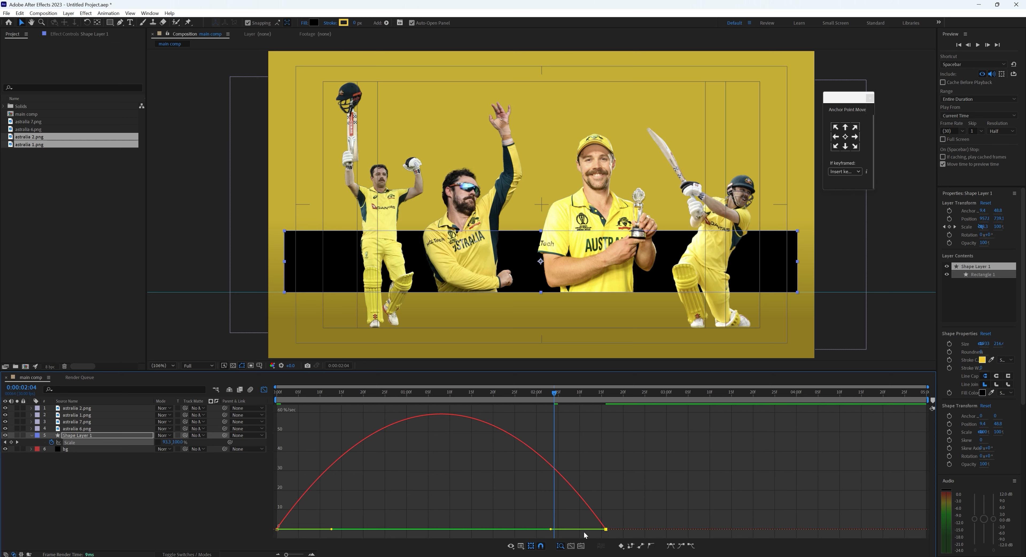
{"action": "left_click_drag", "start_coordinate": [551, 529], "coordinate": [443, 533]}
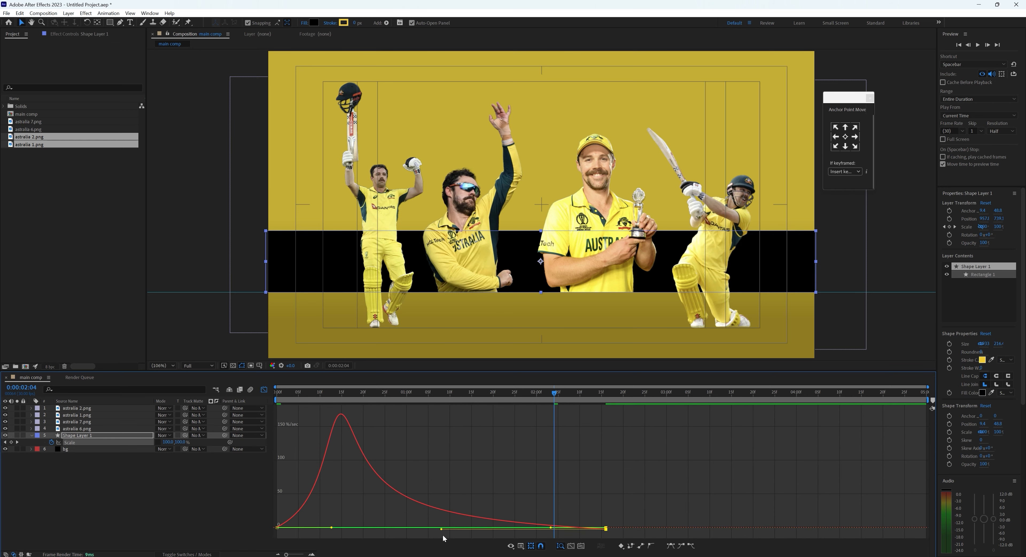
{"action": "left_click_drag", "start_coordinate": [605, 529], "coordinate": [603, 526]}
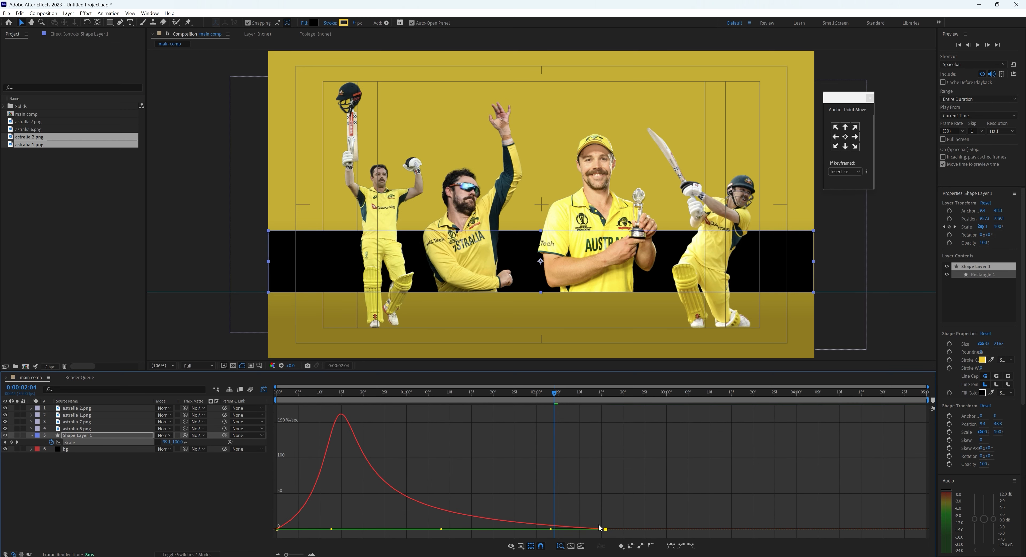
Shift the speed peak of the band's Scale animation close to its start and play back the result
{"action": "left_click_drag", "start_coordinate": [340, 392], "coordinate": [256, 395]}
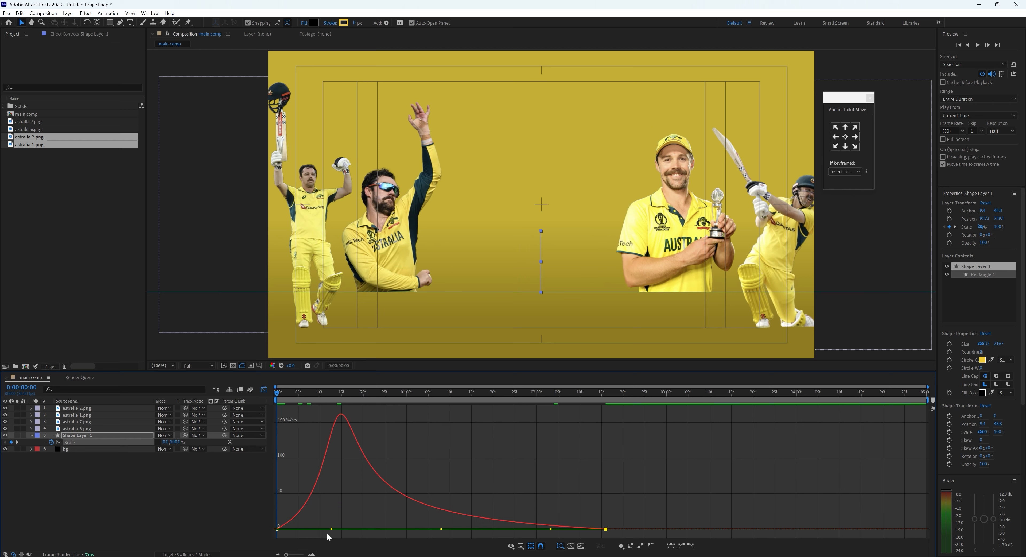
{"action": "left_click_drag", "start_coordinate": [332, 530], "coordinate": [296, 529]}
{"action": "left_click_drag", "start_coordinate": [440, 530], "coordinate": [395, 529]}
{"action": "key", "text": "space"}
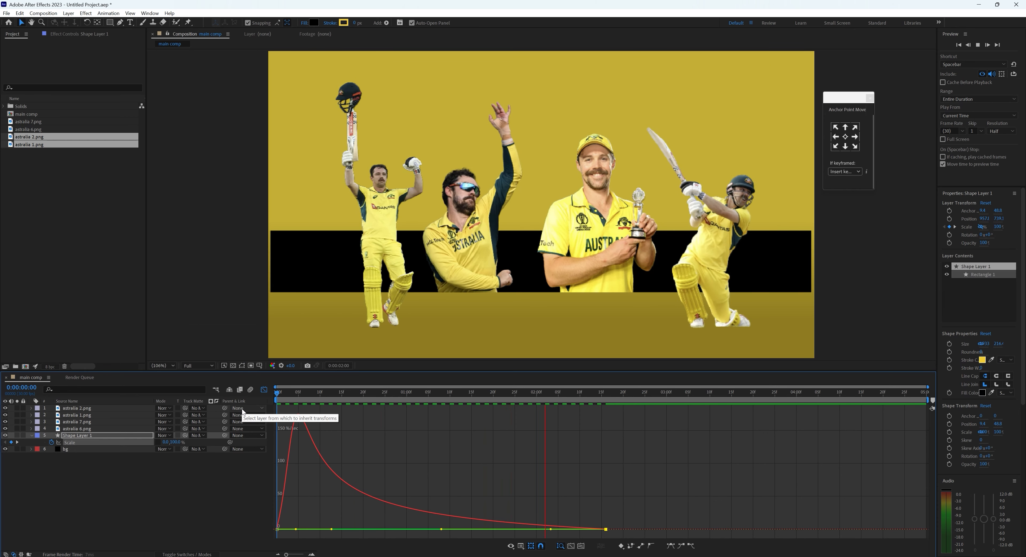
{"action": "key", "text": "space"}
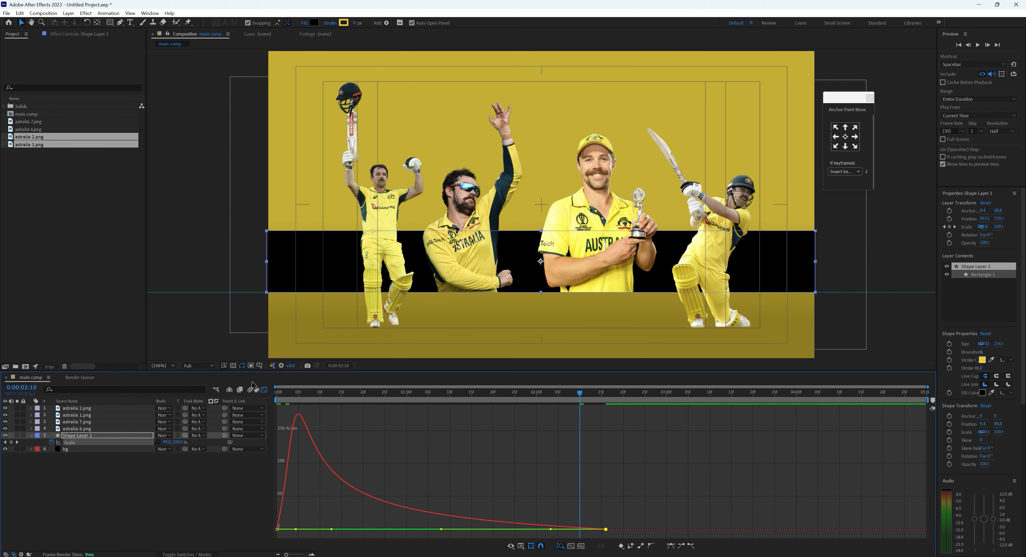
Move Shape Layer 1's last Scale keyframe to 2:00 and play back the faster band animation from the start
{"action": "left_click", "coordinate": [264, 389]}
{"action": "left_click_drag", "start_coordinate": [605, 442], "coordinate": [538, 441]}
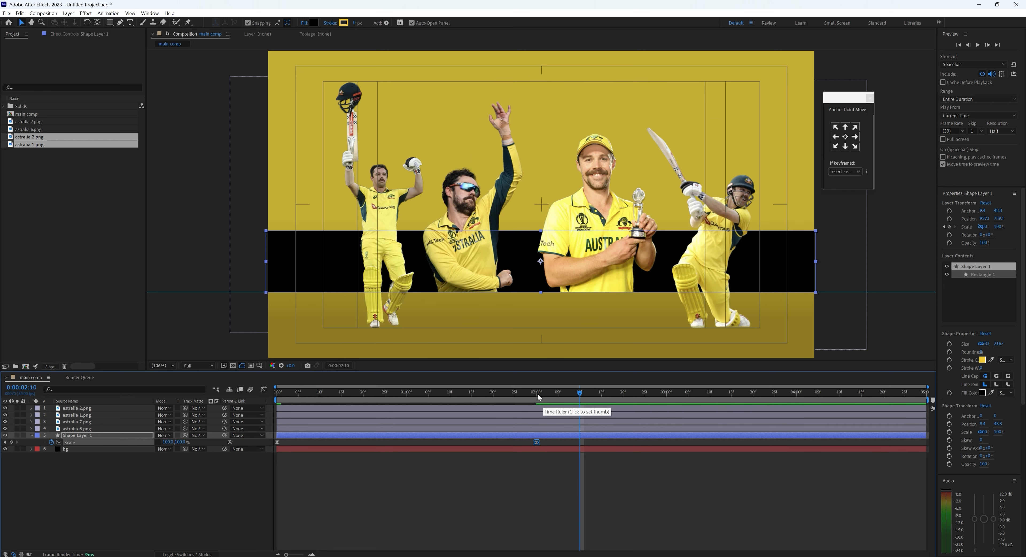
{"action": "left_click_drag", "start_coordinate": [536, 393], "coordinate": [224, 377]}
{"action": "key", "text": "space"}
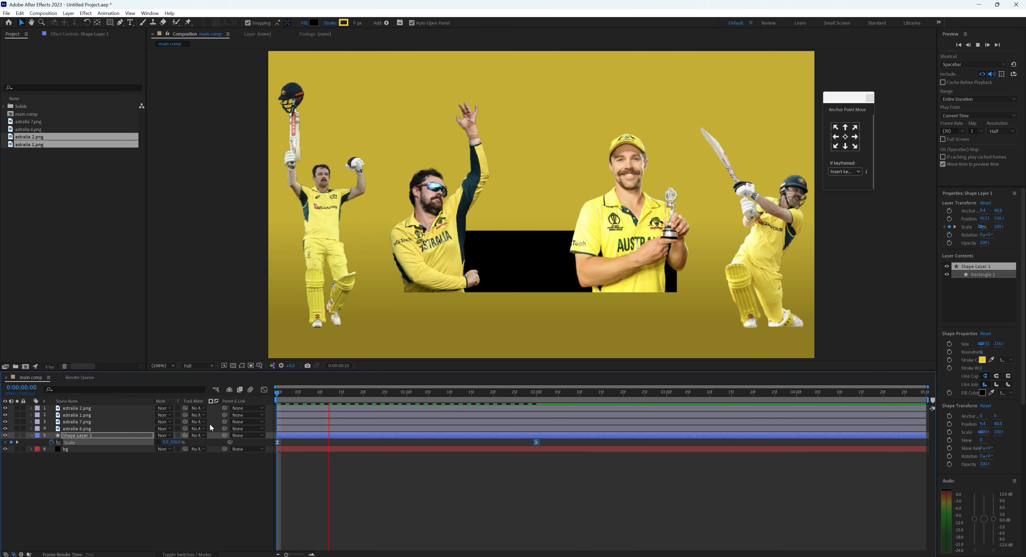
{"action": "left_click", "coordinate": [241, 365]}
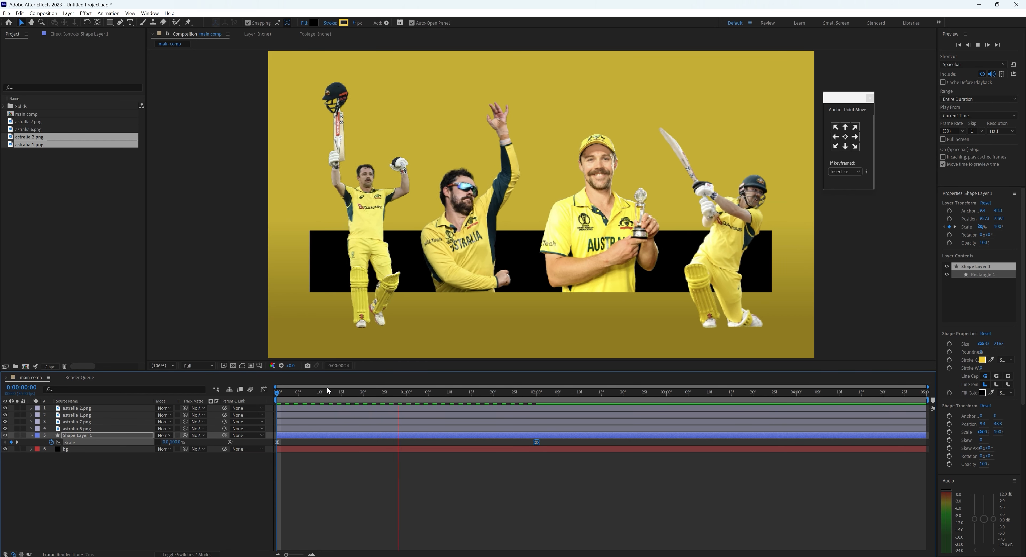
{"action": "key", "text": "space"}
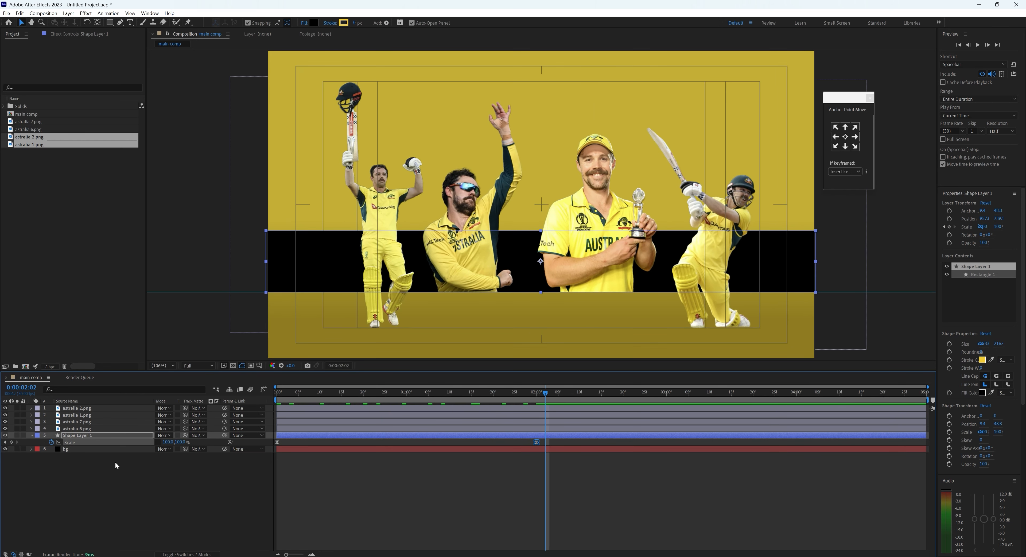
Fill Shape Layer 1 with the dark navy 0C2327 sampled from a player's sleeve and play back the composition
{"action": "left_click", "coordinate": [86, 437]}
{"action": "left_click", "coordinate": [314, 23]}
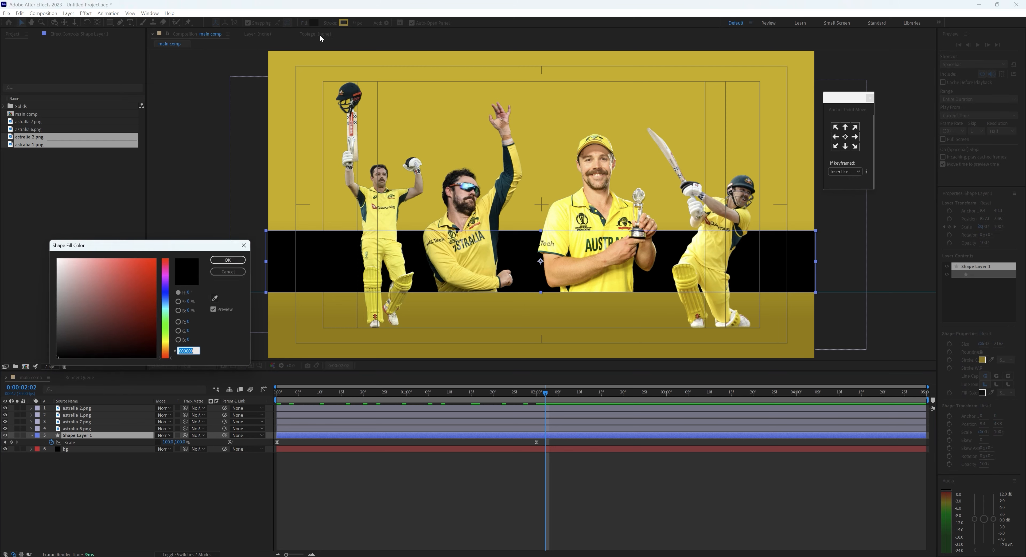
{"action": "left_click", "coordinate": [217, 299]}
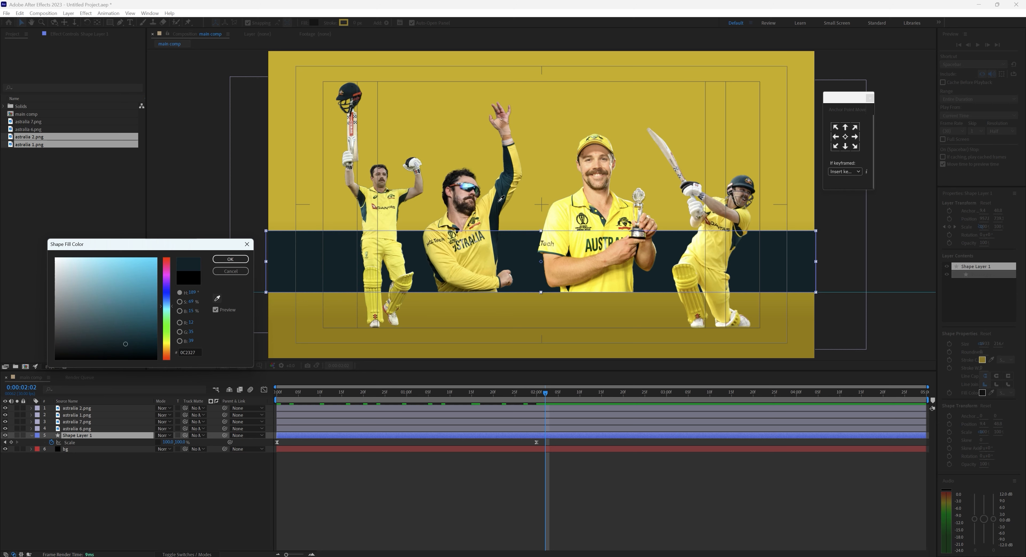
{"action": "left_click", "coordinate": [501, 198]}
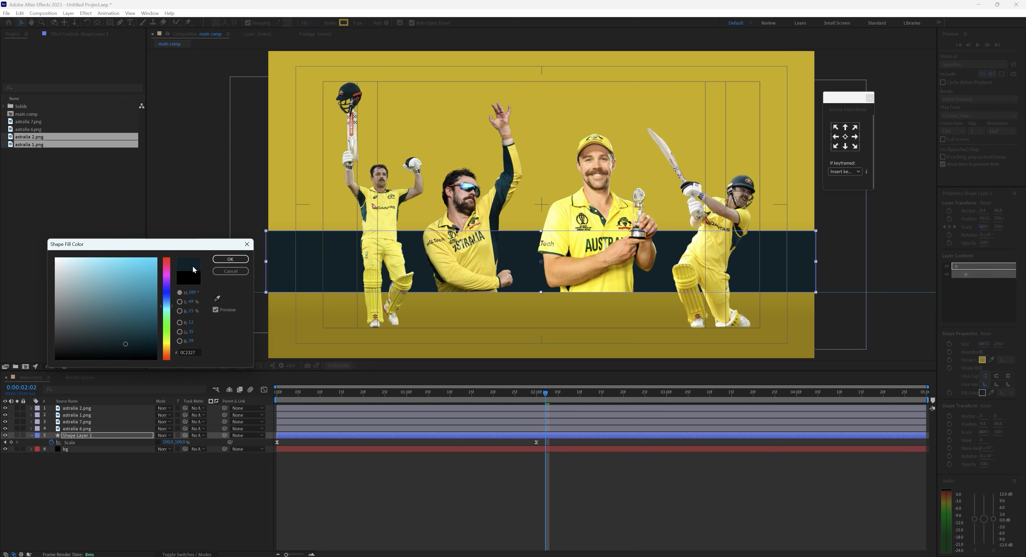
{"action": "left_click", "coordinate": [230, 259]}
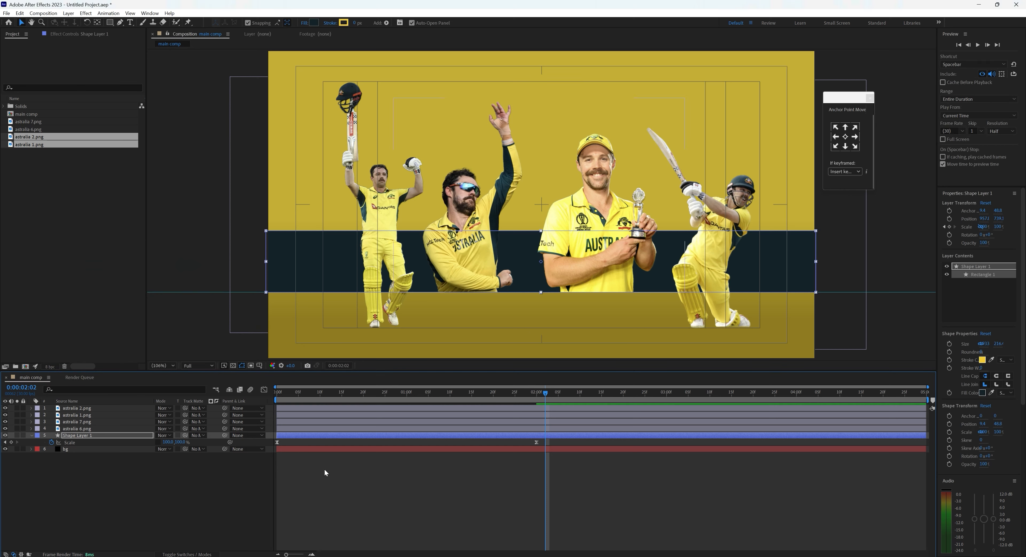
{"action": "left_click_drag", "start_coordinate": [532, 391], "coordinate": [267, 385]}
{"action": "key", "text": "space"}
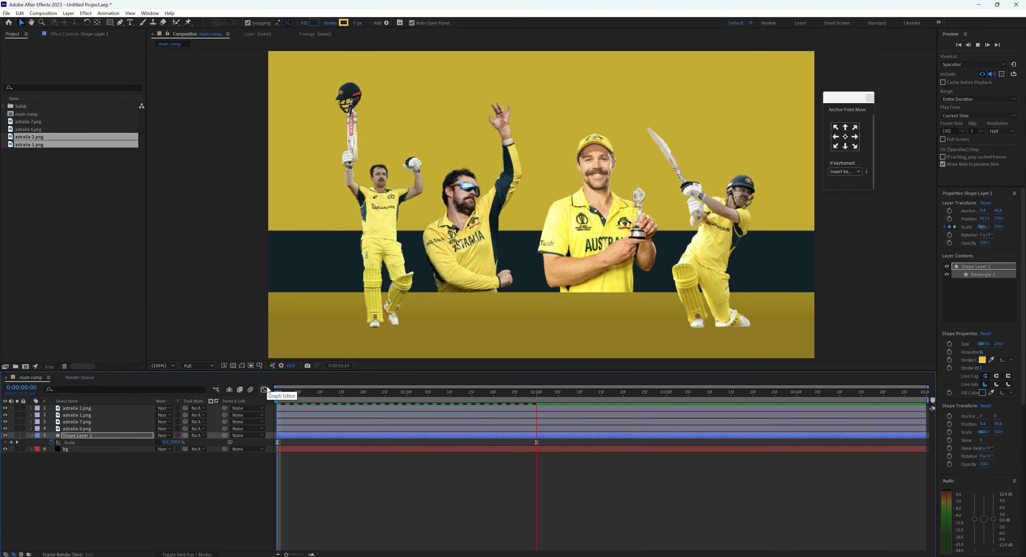
{"action": "key", "text": "space"}
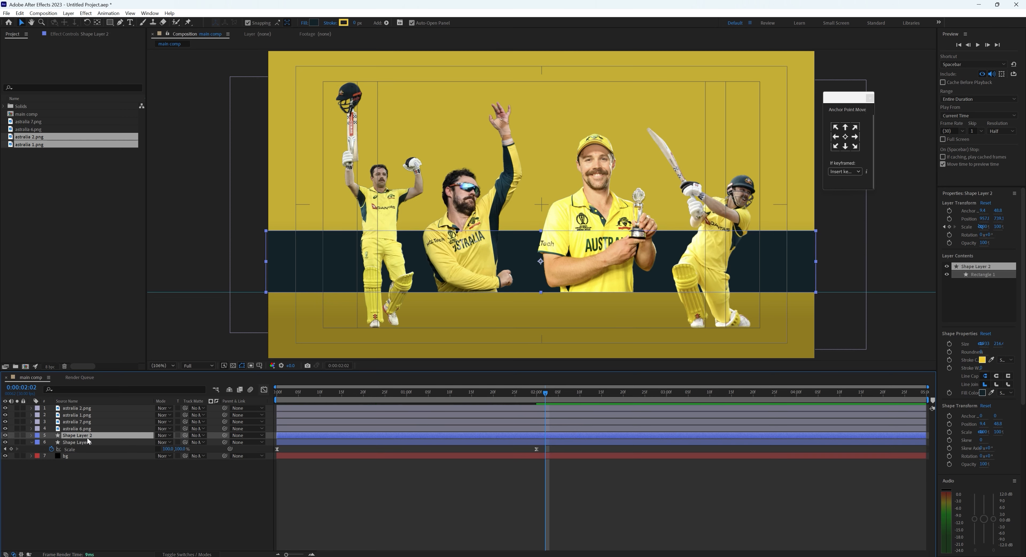
Duplicate Shape Layer 1 and shift the copy about 3 frames later in time
{"action": "key", "text": "ctrl+d"}
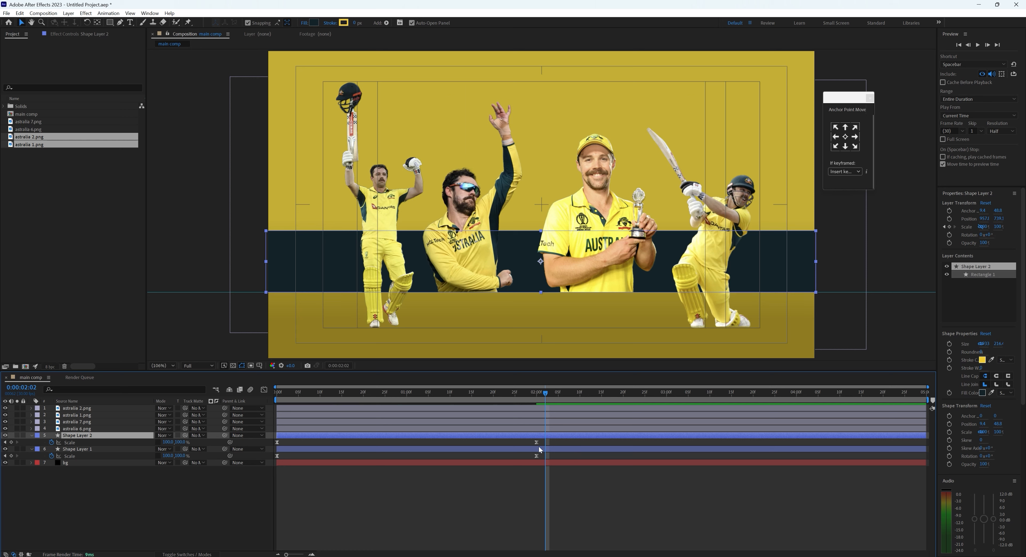
{"action": "left_click_drag", "start_coordinate": [364, 435], "coordinate": [375, 433]}
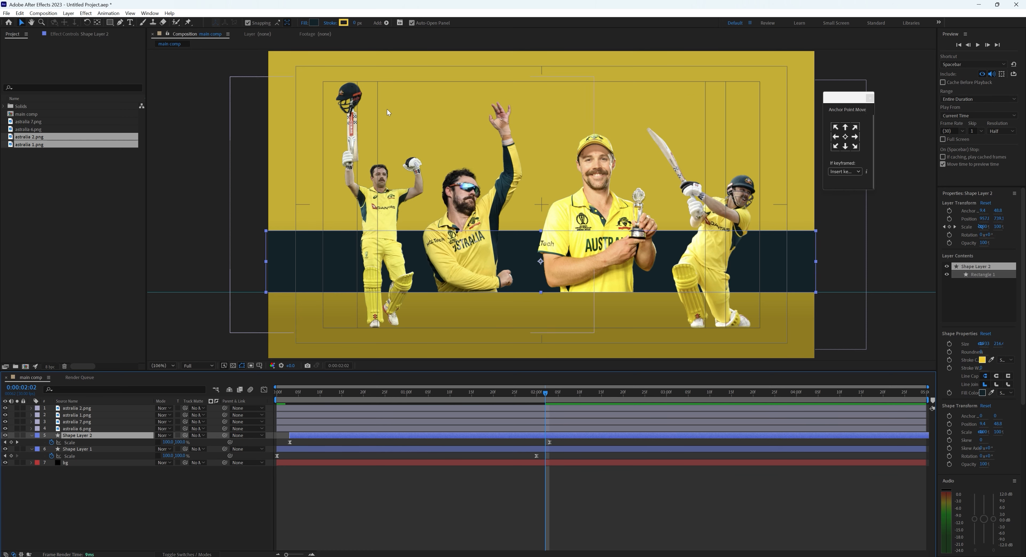
Change Shape Layer 2's fill to a bright, fully saturated golden yellow, starting from a colour sampled off a player's shirt
{"action": "left_click", "coordinate": [313, 23]}
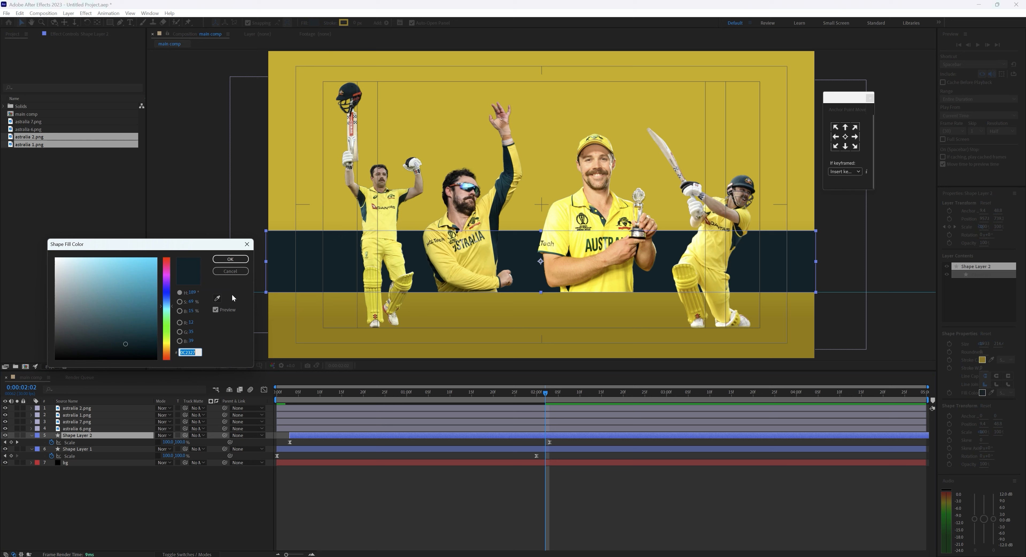
{"action": "left_click", "coordinate": [217, 298]}
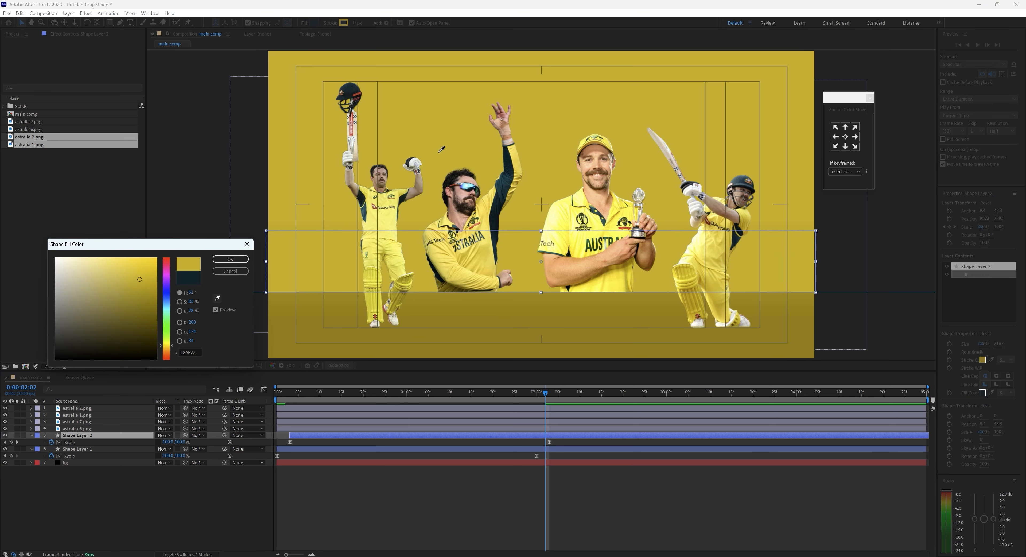
{"action": "left_click", "coordinate": [517, 175]}
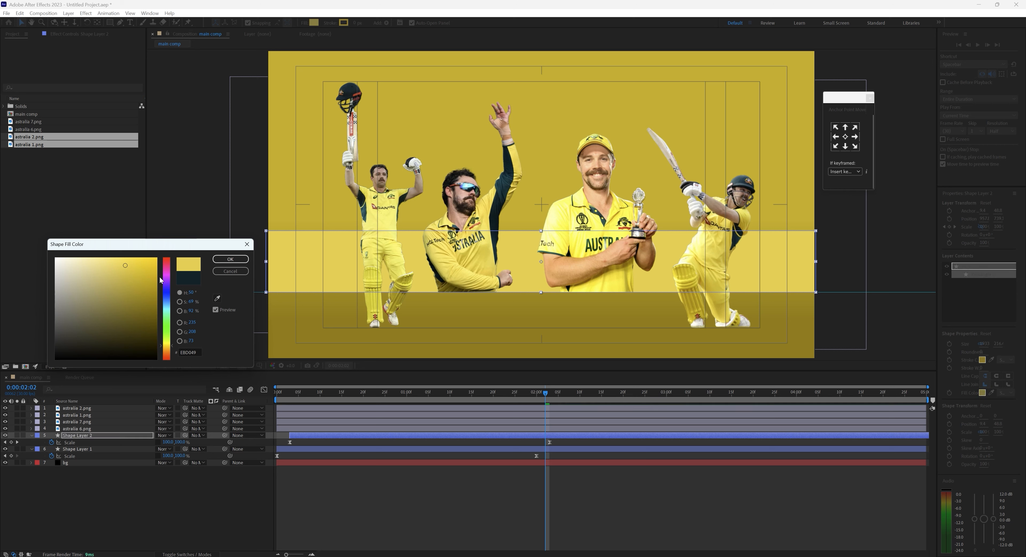
{"action": "left_click_drag", "start_coordinate": [139, 272], "coordinate": [146, 271]}
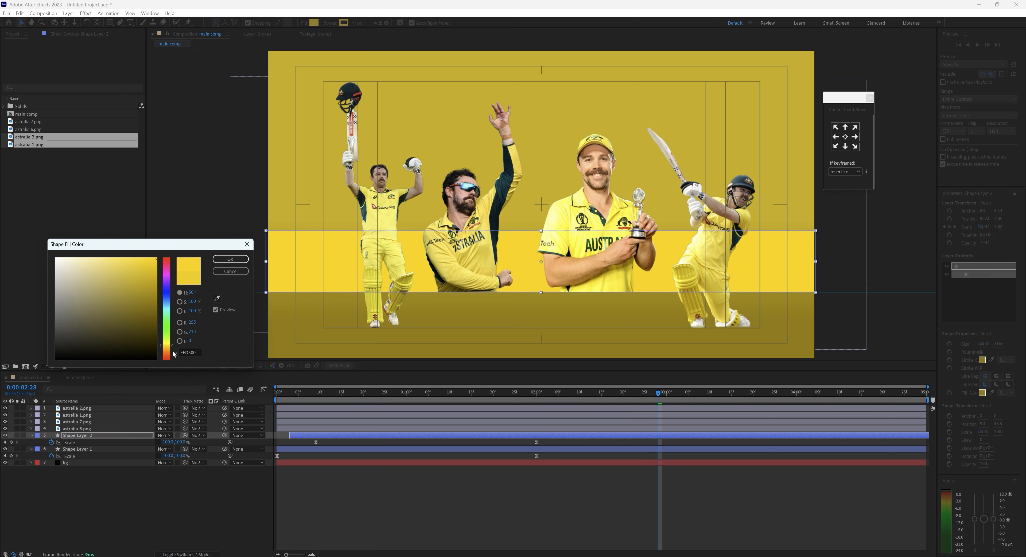
{"action": "left_click_drag", "start_coordinate": [173, 350], "coordinate": [172, 346]}
{"action": "left_click", "coordinate": [238, 259]}
Set the End Color of the Gradient Ramp on bg to a brighter golden yellow
{"action": "left_click", "coordinate": [80, 462]}
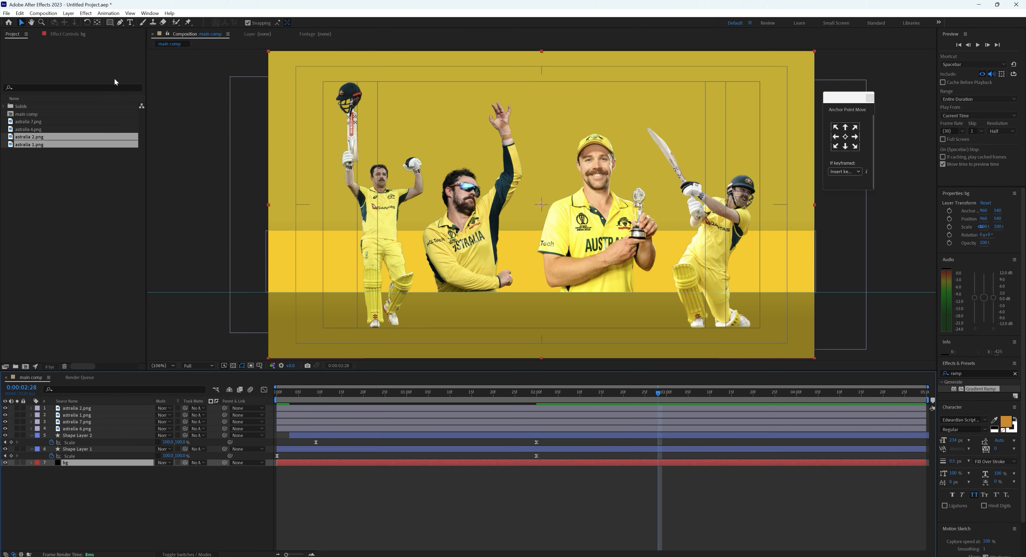
{"action": "left_click", "coordinate": [70, 35]}
{"action": "left_click", "coordinate": [83, 78]}
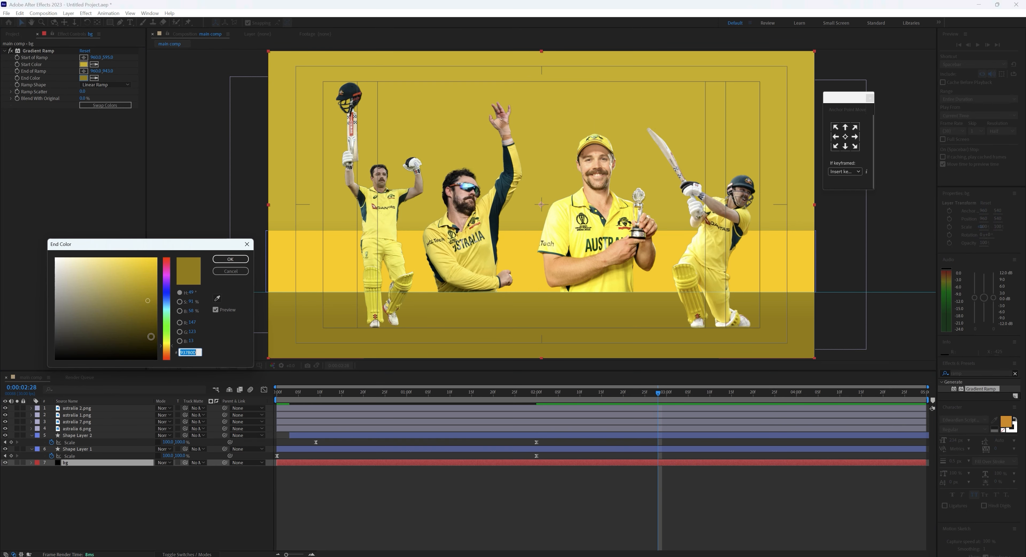
{"action": "left_click", "coordinate": [146, 282]}
{"action": "left_click_drag", "start_coordinate": [145, 282], "coordinate": [154, 277]}
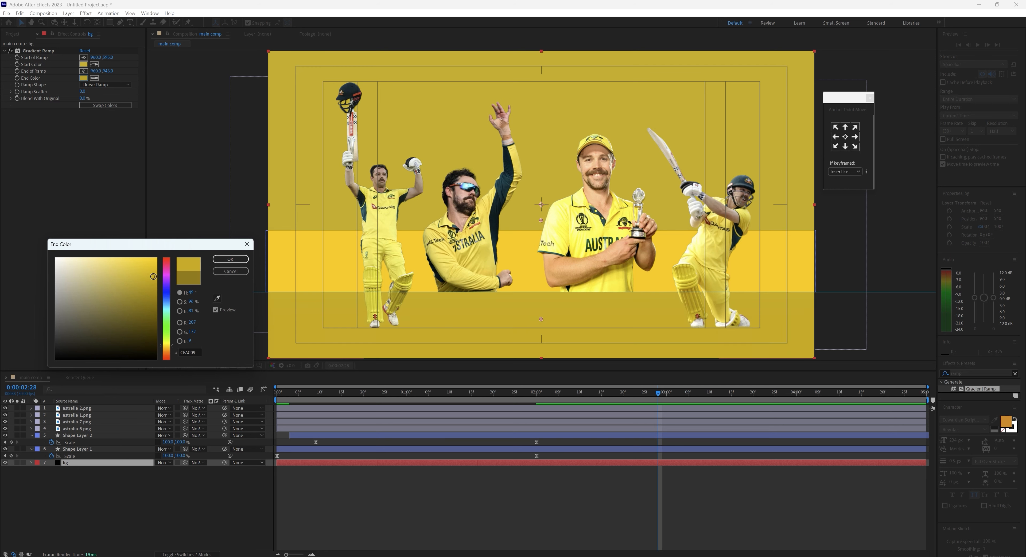
{"action": "left_click", "coordinate": [224, 262]}
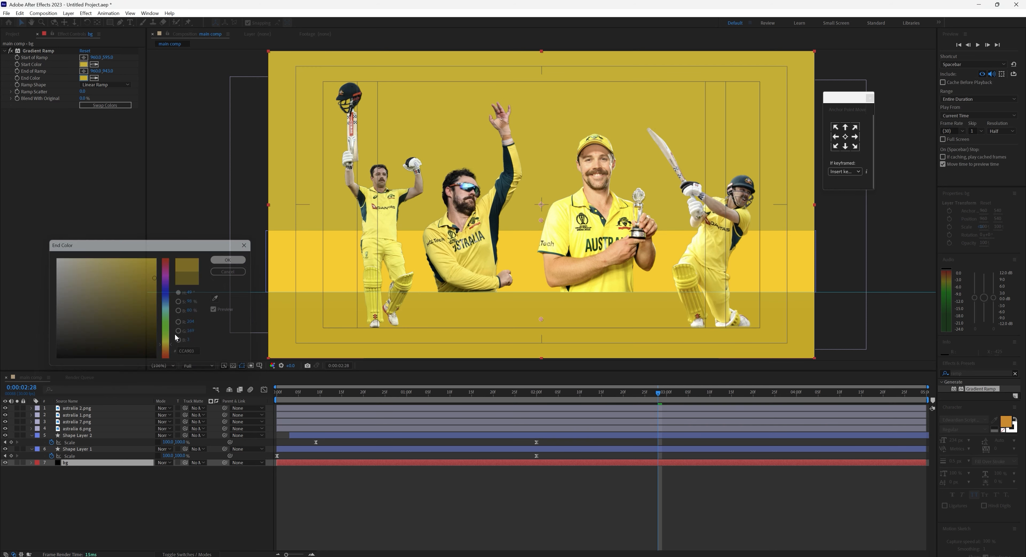
Set the Start Color of the Gradient Ramp on bg to a more saturated golden yellow
{"action": "left_click", "coordinate": [90, 65]}
{"action": "left_click", "coordinate": [131, 269]}
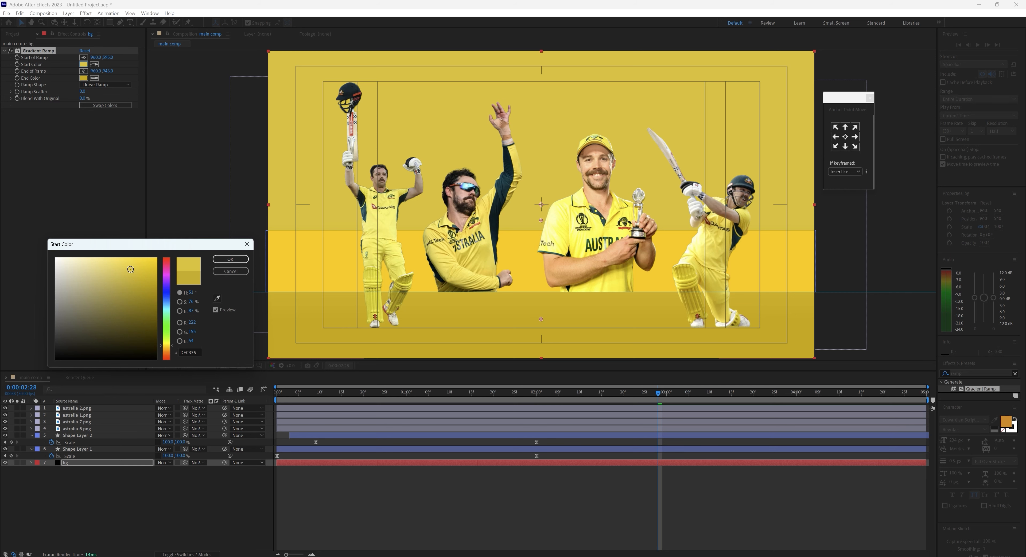
{"action": "left_click_drag", "start_coordinate": [131, 269], "coordinate": [144, 270]}
{"action": "left_click", "coordinate": [230, 259]}
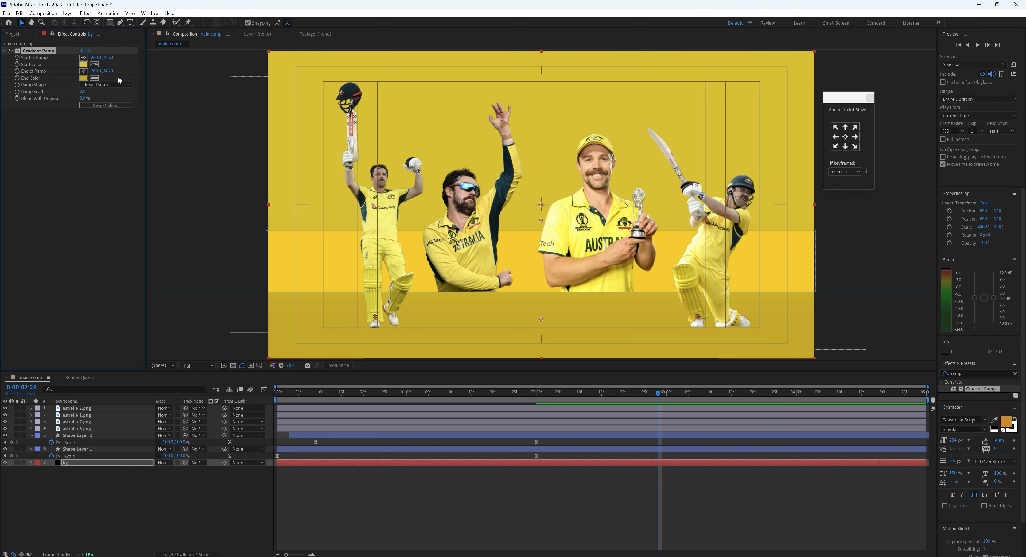
Set the Gradient Ramp's End of Ramp to 960, 845 and its Start of Ramp to 960, 633
{"action": "left_click_drag", "start_coordinate": [108, 71], "coordinate": [91, 71]}
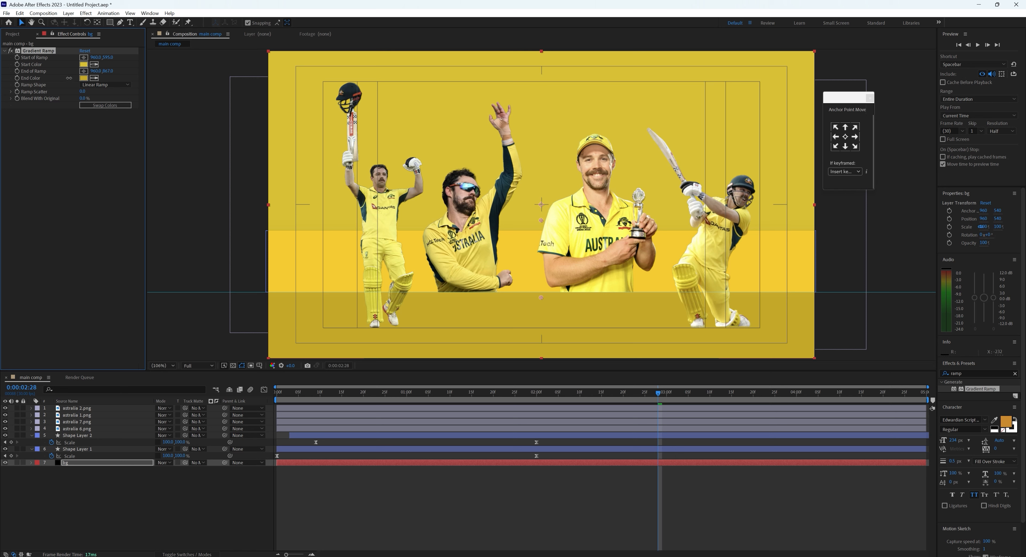
{"action": "left_click_drag", "start_coordinate": [41, 96], "coordinate": [51, 100]}
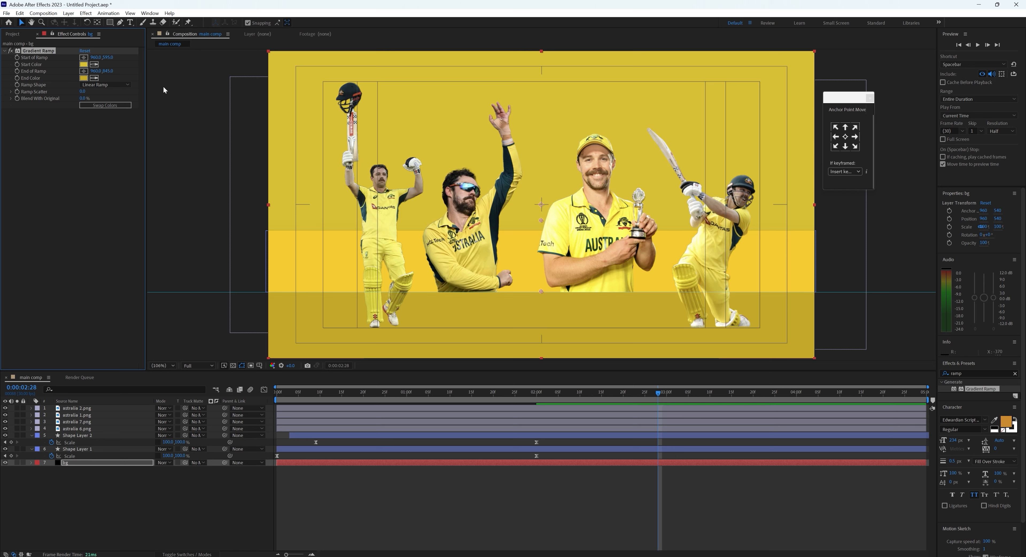
{"action": "left_click_drag", "start_coordinate": [108, 58], "coordinate": [160, 71]}
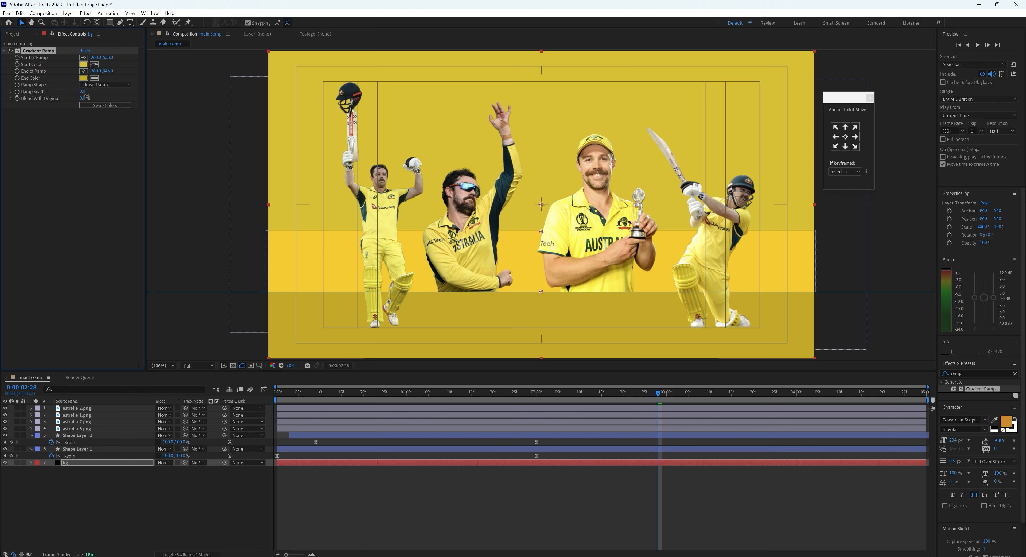
Play back the composition from its first frame to check the gradient and animated bands, and return to the start
{"action": "left_click", "coordinate": [606, 472]}
{"action": "left_click_drag", "start_coordinate": [577, 393], "coordinate": [275, 392]}
{"action": "key", "text": "space"}
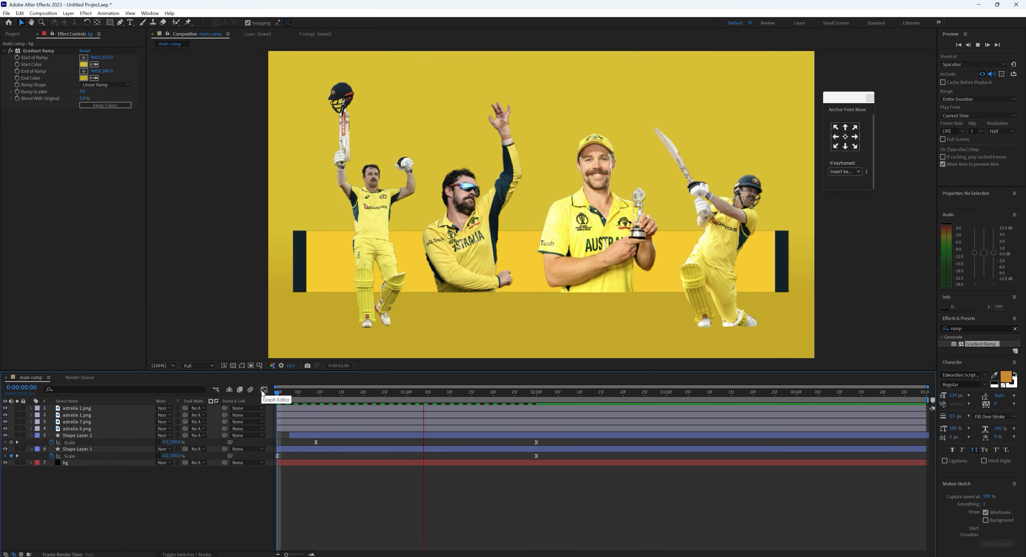
{"action": "key", "text": "space"}
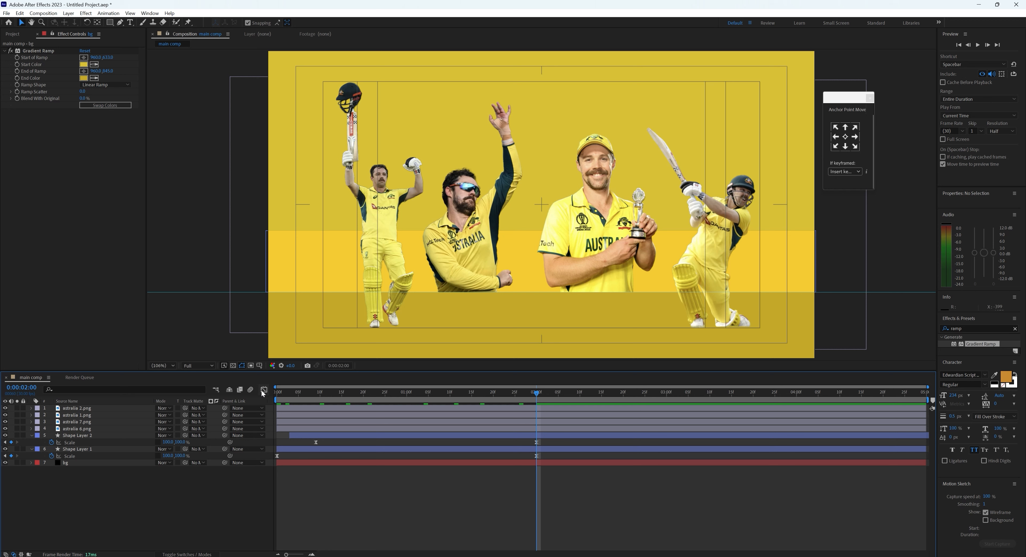
{"action": "key", "text": "space"}
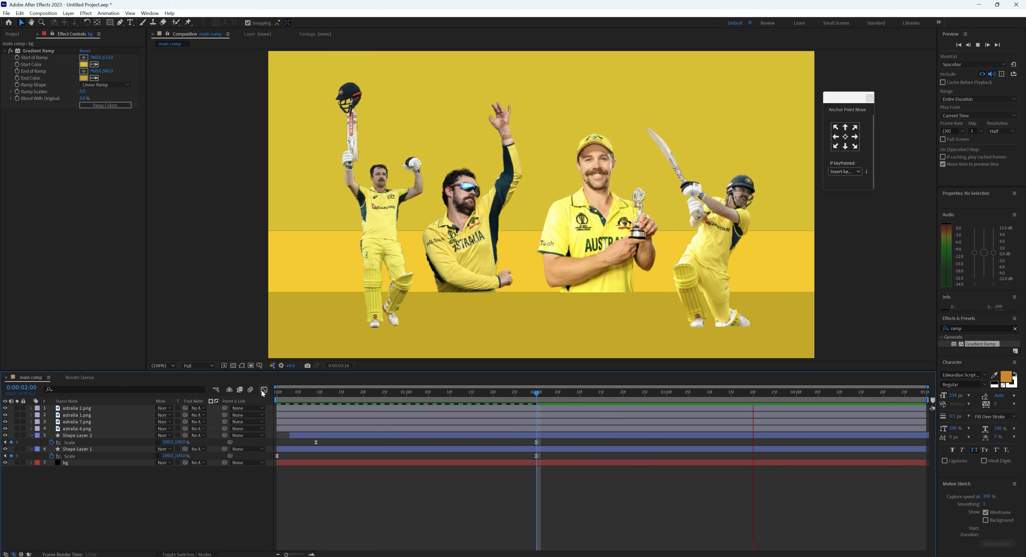
{"action": "key", "text": "space"}
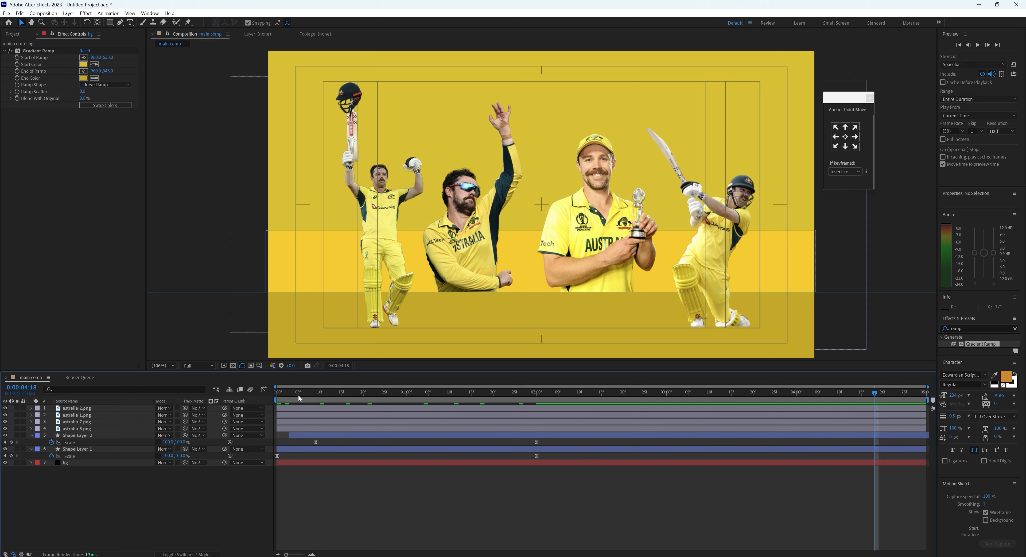
{"action": "key", "text": "Home"}
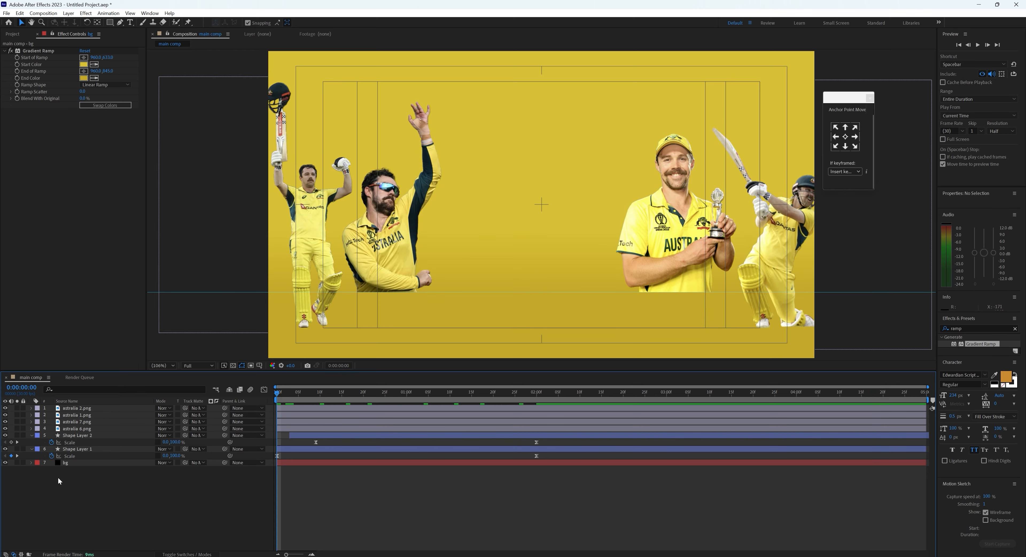
Collapse the keyframed properties of all layers in the timeline and deselect the layers
{"action": "key", "text": "ctrl+a"}
{"action": "key", "text": "u"}
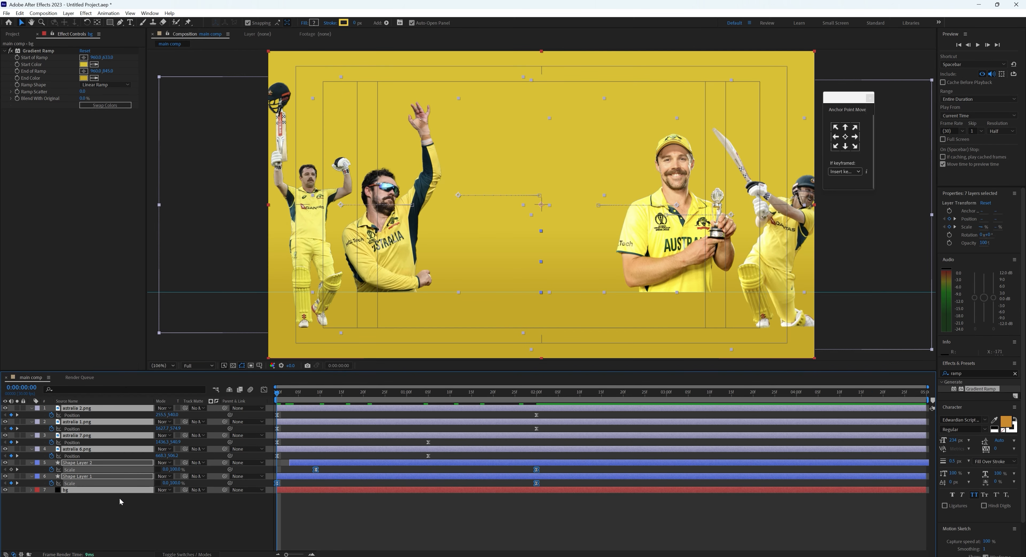
{"action": "key", "text": "u"}
{"action": "left_click", "coordinate": [64, 492]}
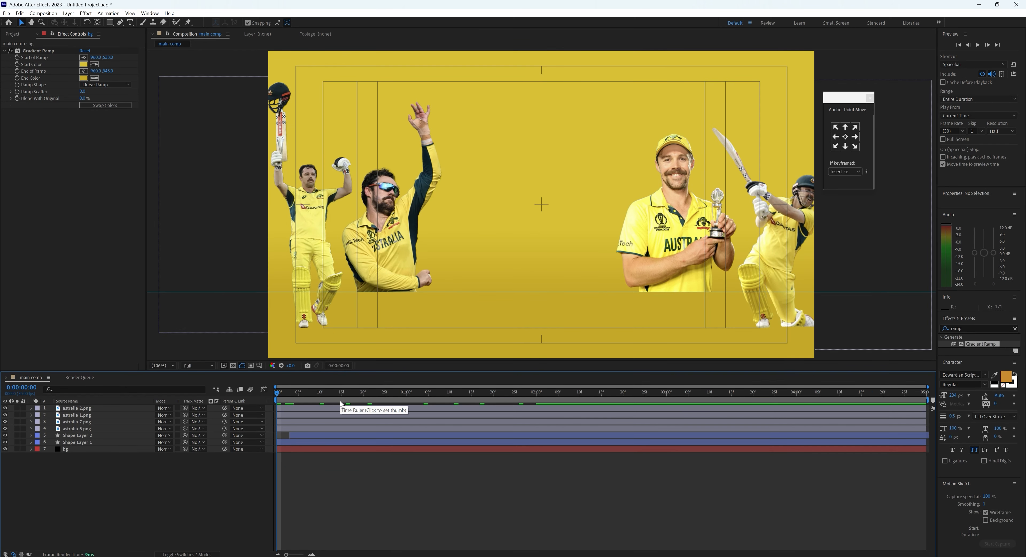
Add a text layer reading "australia" across the players at about 0:00:02:09
{"action": "left_click_drag", "start_coordinate": [320, 404], "coordinate": [576, 398]}
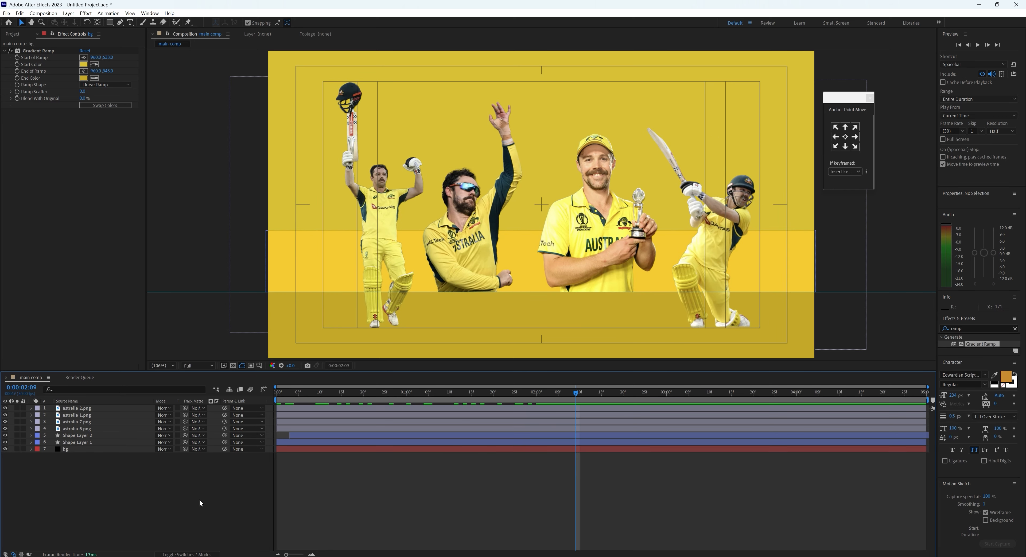
{"action": "left_click", "coordinate": [130, 22]}
{"action": "left_click", "coordinate": [532, 265]}
{"action": "type", "text": "aus"}
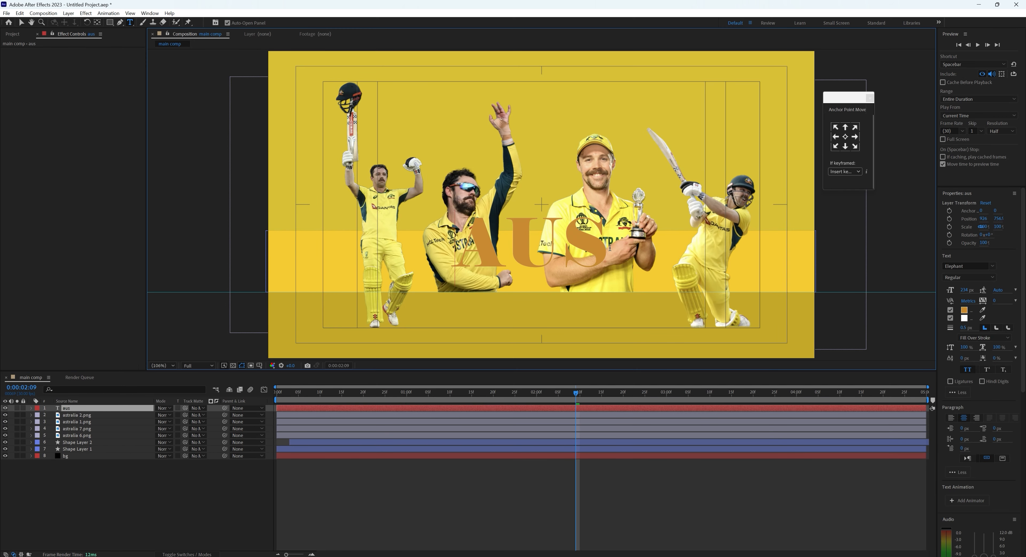
{"action": "type", "text": "tralia"}
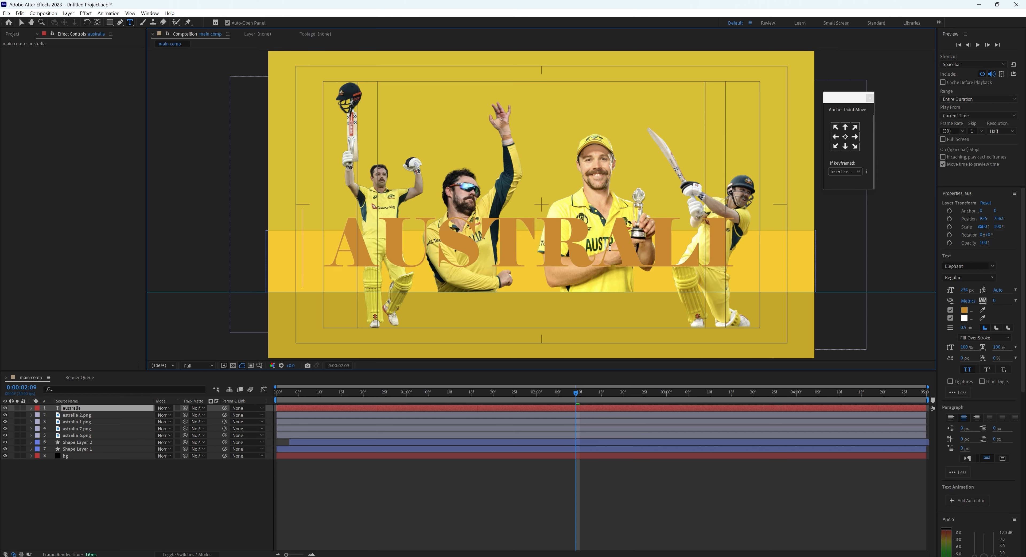
{"action": "key", "text": "Escape"}
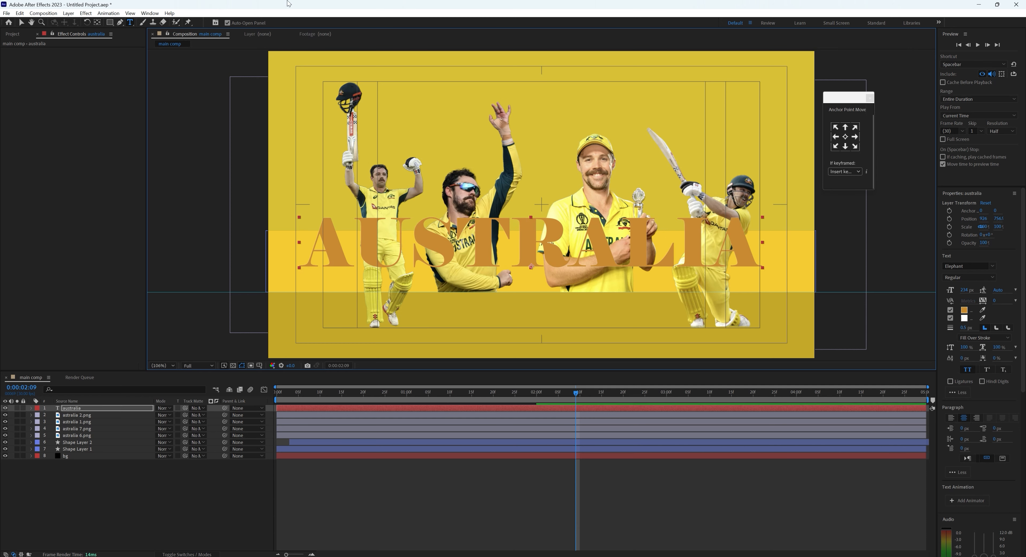
Move the AUSTRALIA text down and centre it within the bright yellow band
{"action": "key", "text": "v"}
{"action": "left_click_drag", "start_coordinate": [555, 257], "coordinate": [554, 271]}
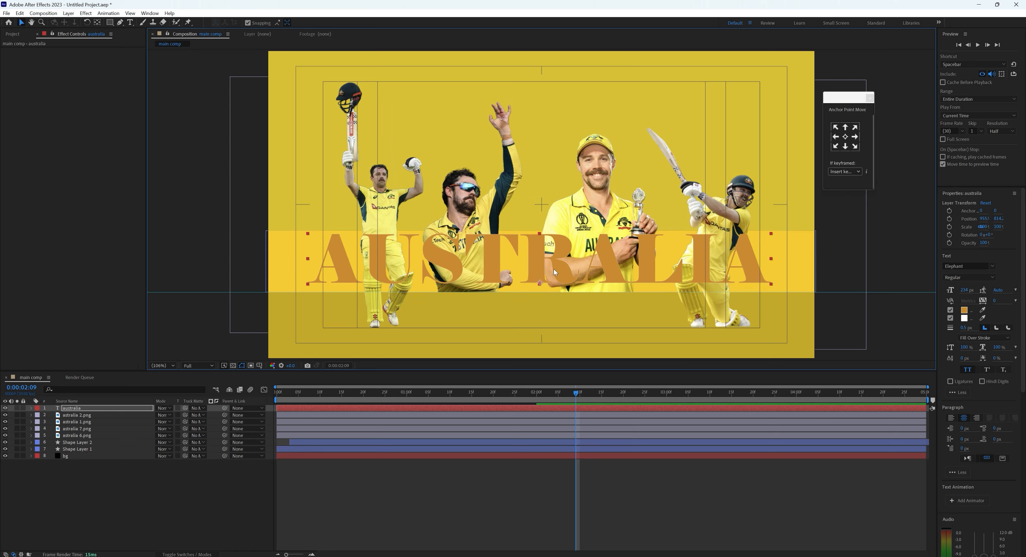
{"action": "key", "text": "Down"}
{"action": "key", "text": "Down"}
{"action": "key", "text": "Down"}
{"action": "key", "text": "Down"}
{"action": "key", "text": "Down"}
{"action": "key", "text": "Down"}
{"action": "key", "text": "Down"}
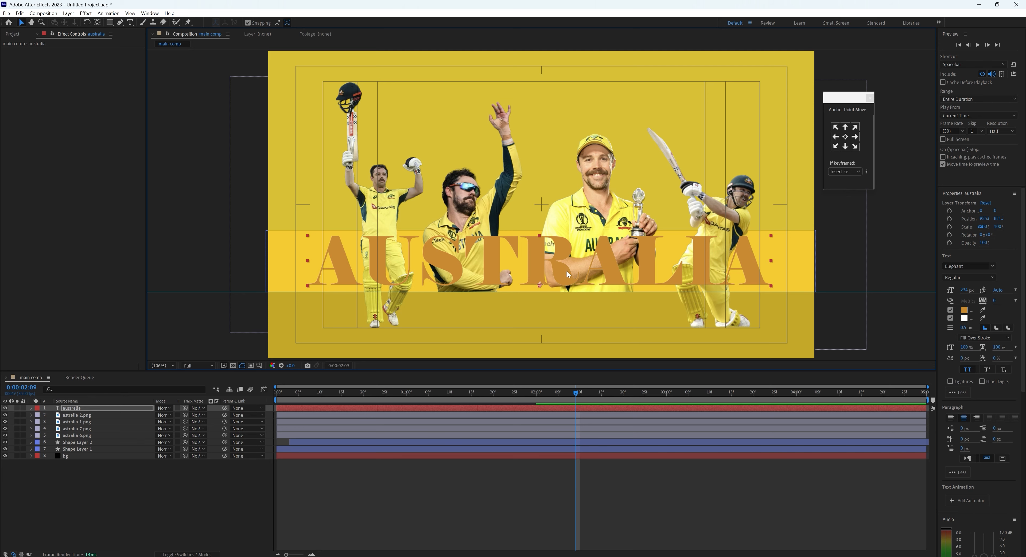
Place the australia text layer beneath the four player cutouts and fill it with the dark navy sampled from the band's edge
{"action": "left_click_drag", "start_coordinate": [586, 398], "coordinate": [277, 396]}
{"action": "left_click_drag", "start_coordinate": [70, 408], "coordinate": [70, 438]}
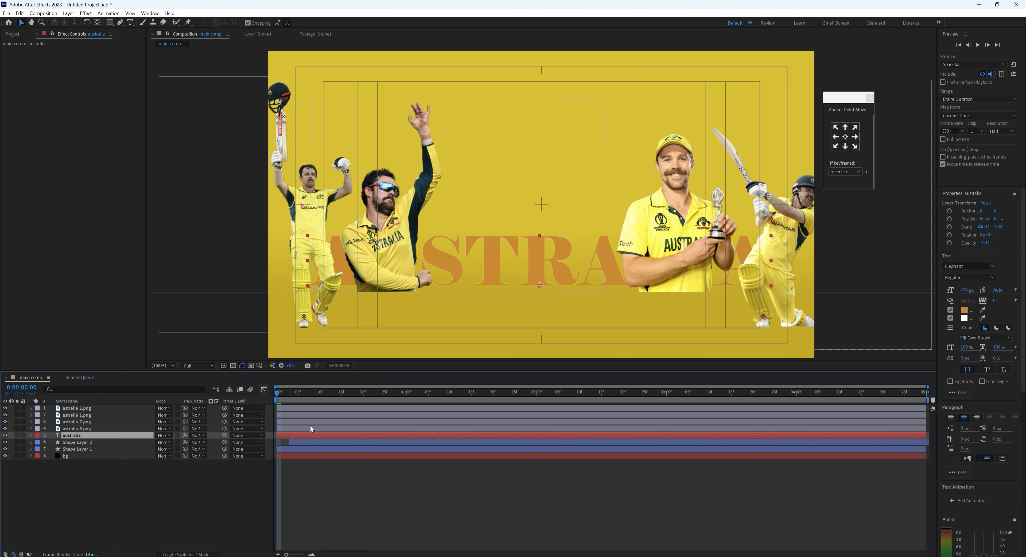
{"action": "left_click_drag", "start_coordinate": [307, 396], "coordinate": [445, 398]}
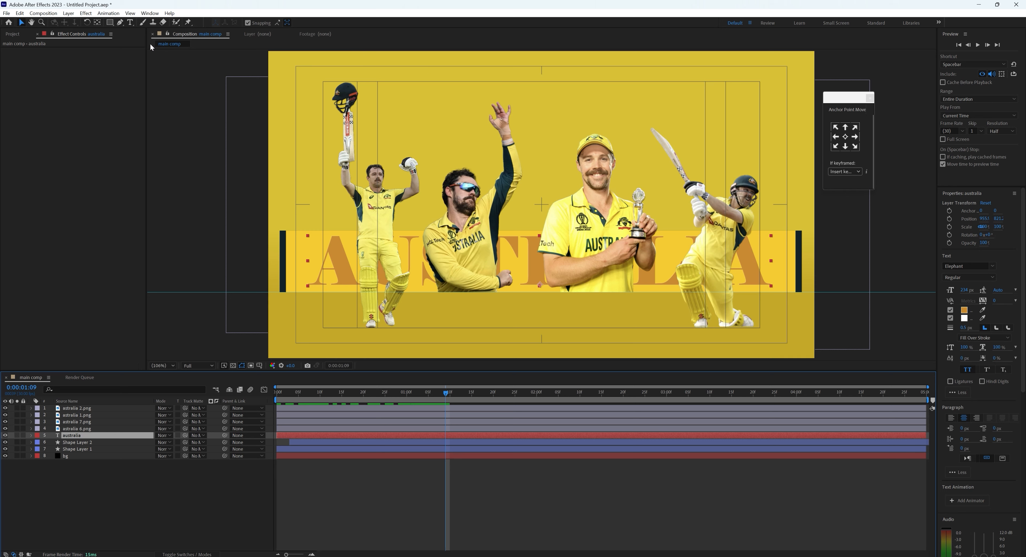
{"action": "left_click", "coordinate": [982, 309]}
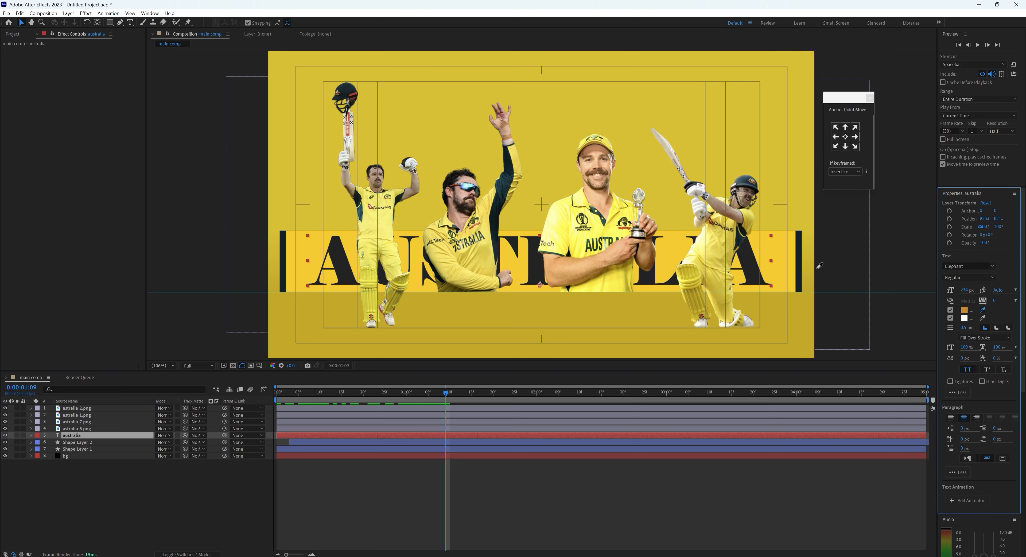
{"action": "left_click", "coordinate": [801, 263]}
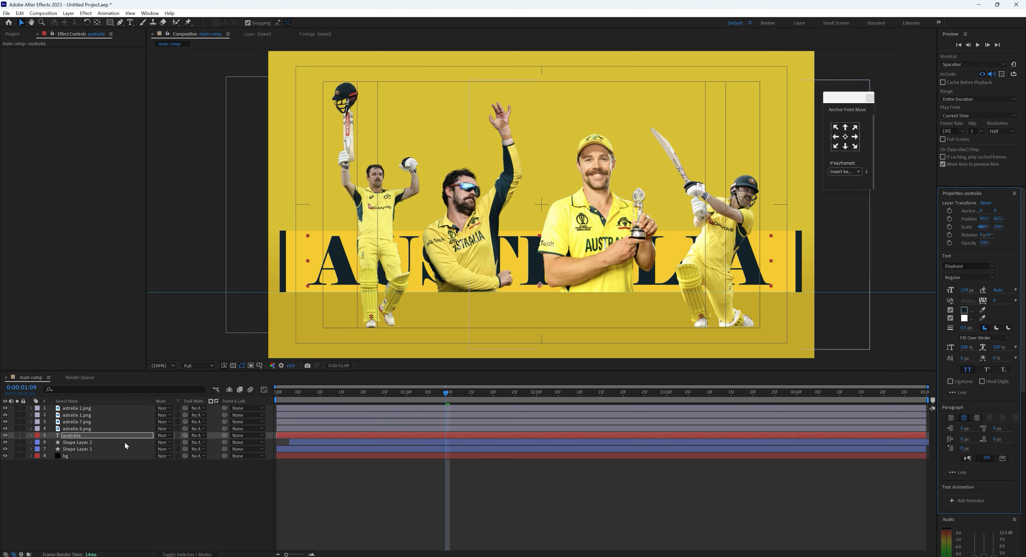
Add a Tracking animator to the australia text and keyframe Tracking Type and Tracking Amount at 0:00:03:00
{"action": "left_click", "coordinate": [31, 435]}
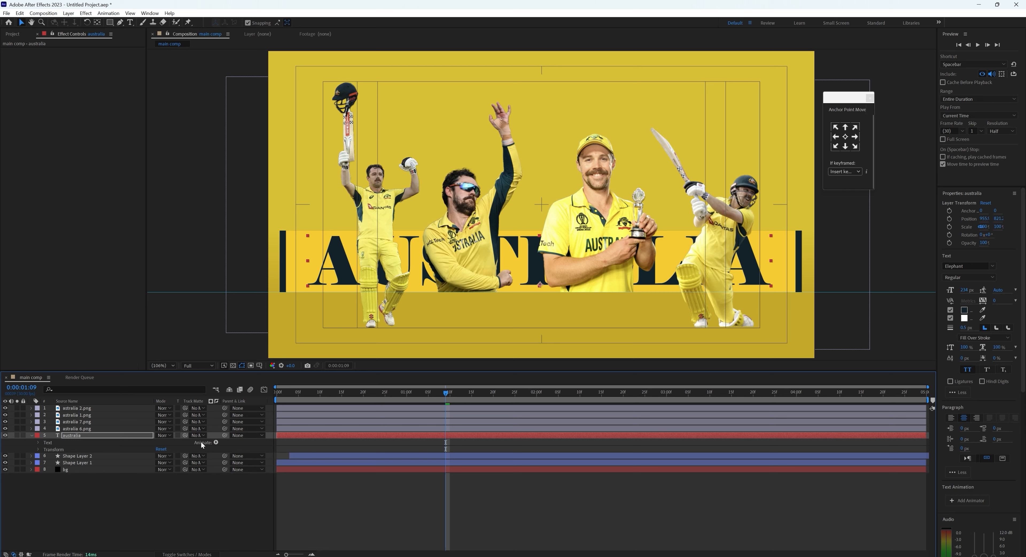
{"action": "left_click", "coordinate": [215, 441]}
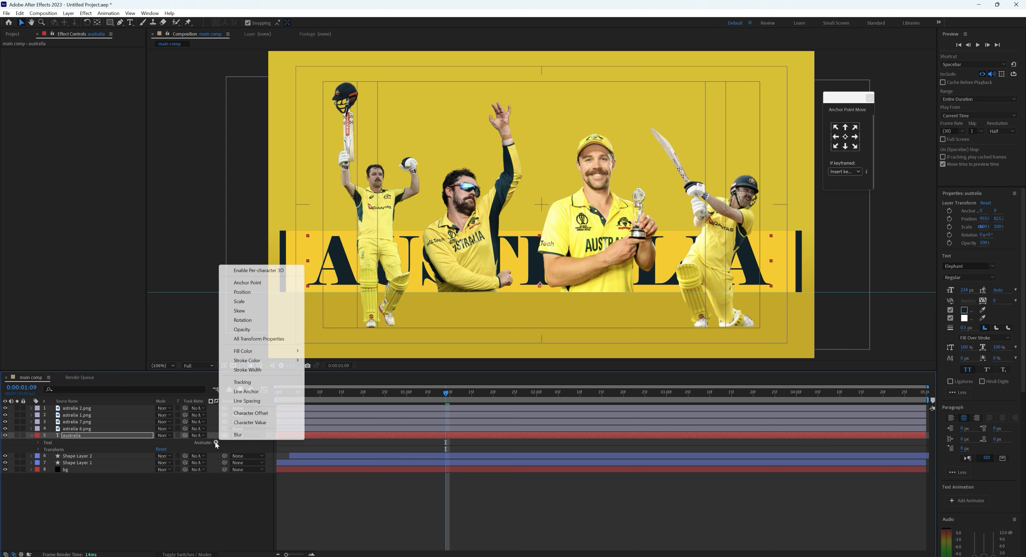
{"action": "left_click", "coordinate": [254, 384]}
{"action": "left_click_drag", "start_coordinate": [449, 395], "coordinate": [666, 406]}
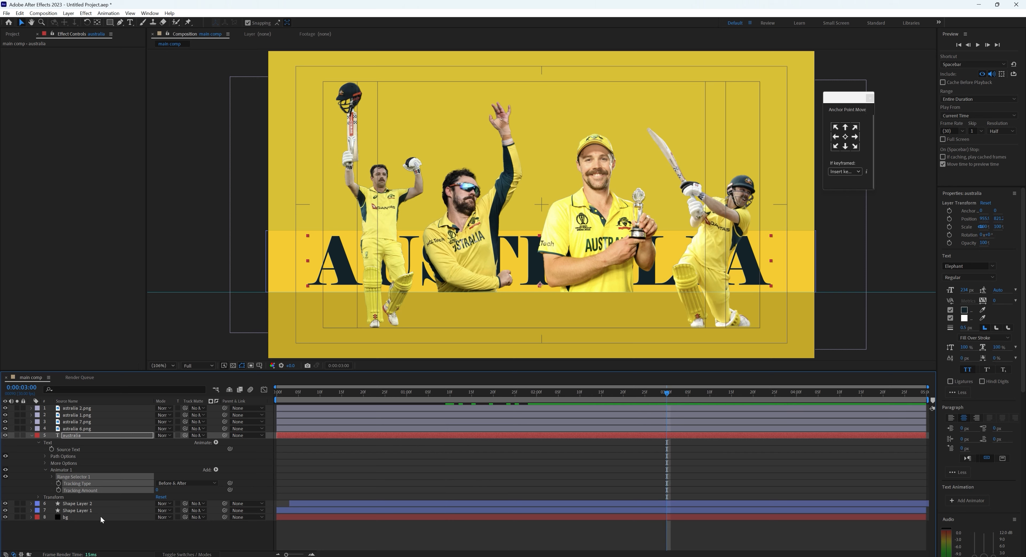
{"action": "left_click", "coordinate": [59, 489]}
{"action": "left_click", "coordinate": [656, 470]}
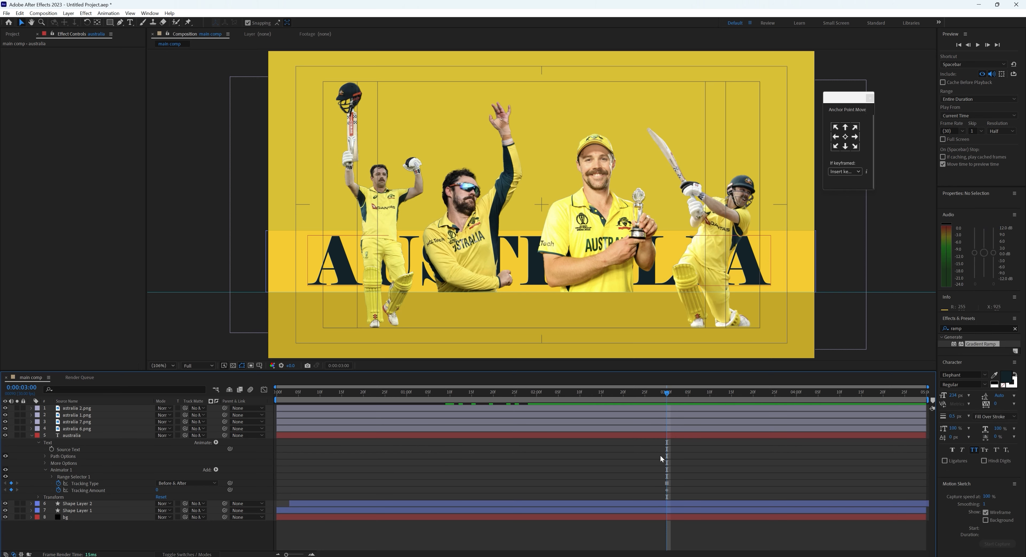
Keyframe a very wide Tracking Amount on the australia text at the first frame and play back the animation
{"action": "left_click_drag", "start_coordinate": [666, 395], "coordinate": [271, 394]}
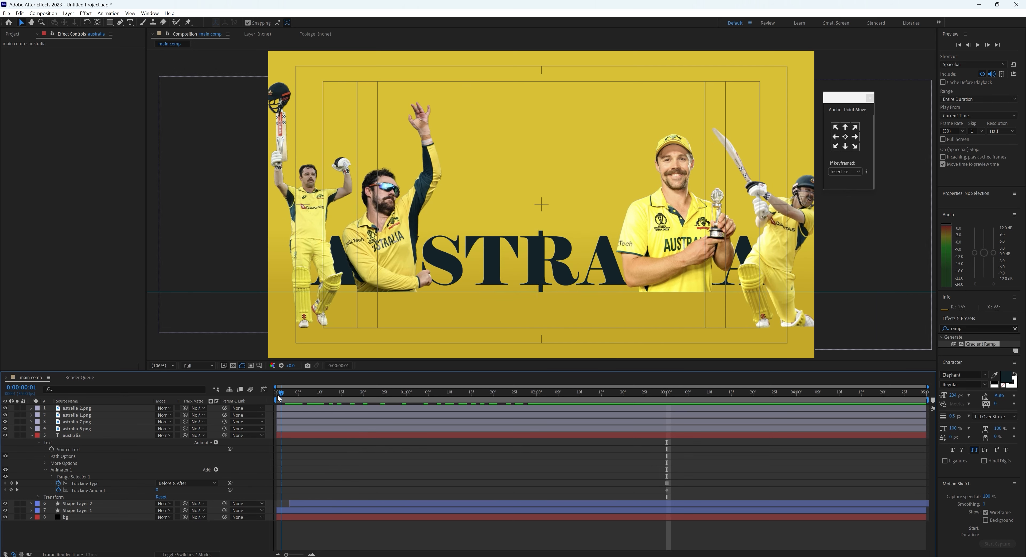
{"action": "left_click_drag", "start_coordinate": [158, 490], "coordinate": [263, 477]}
{"action": "key", "text": "space"}
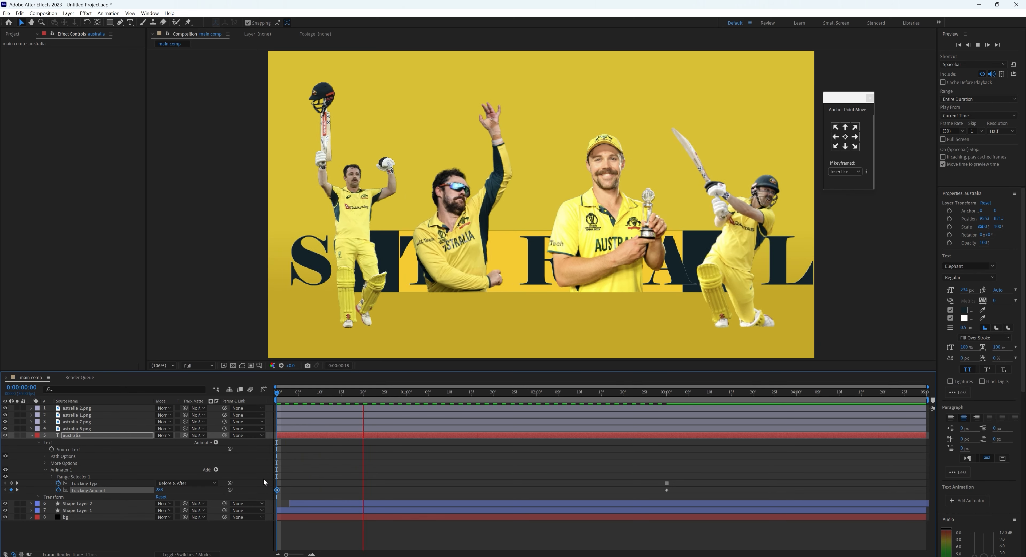
{"action": "key", "text": "space"}
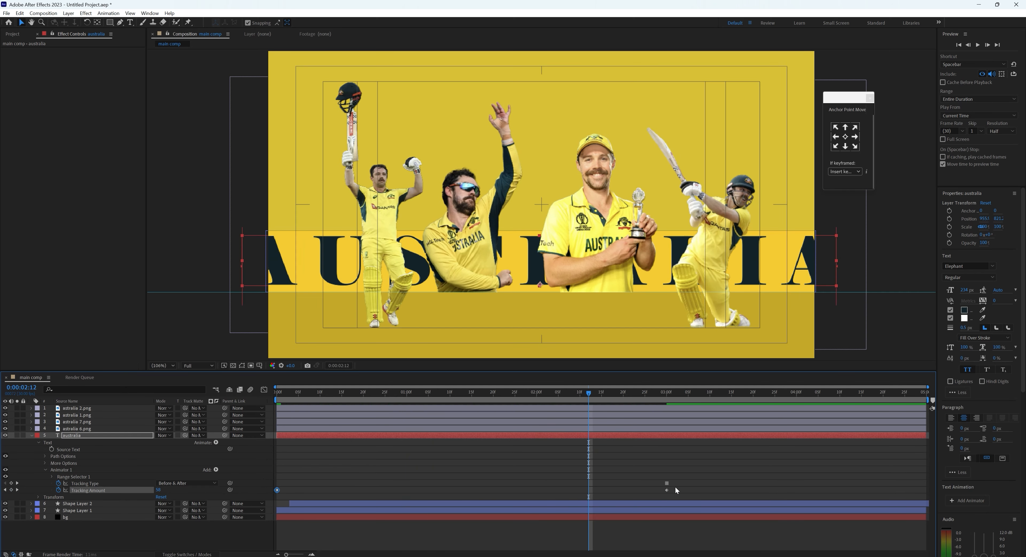
Apply Easy Ease to the text's tracking keyframes, reshape the speed curve into a fast start with a long slow finish, and play it back
{"action": "left_click_drag", "start_coordinate": [691, 476], "coordinate": [234, 510]}
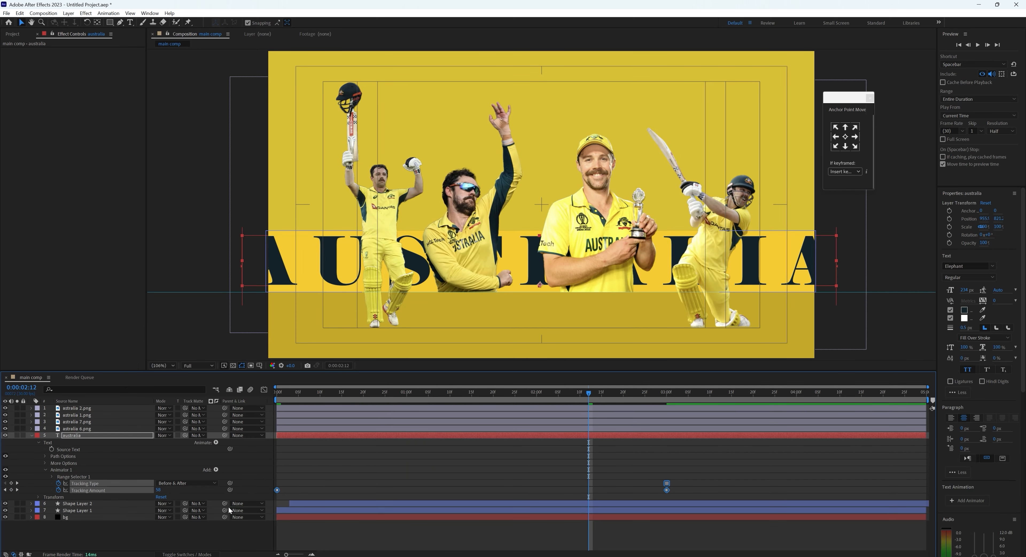
{"action": "key", "text": "F9"}
{"action": "left_click", "coordinate": [264, 389]}
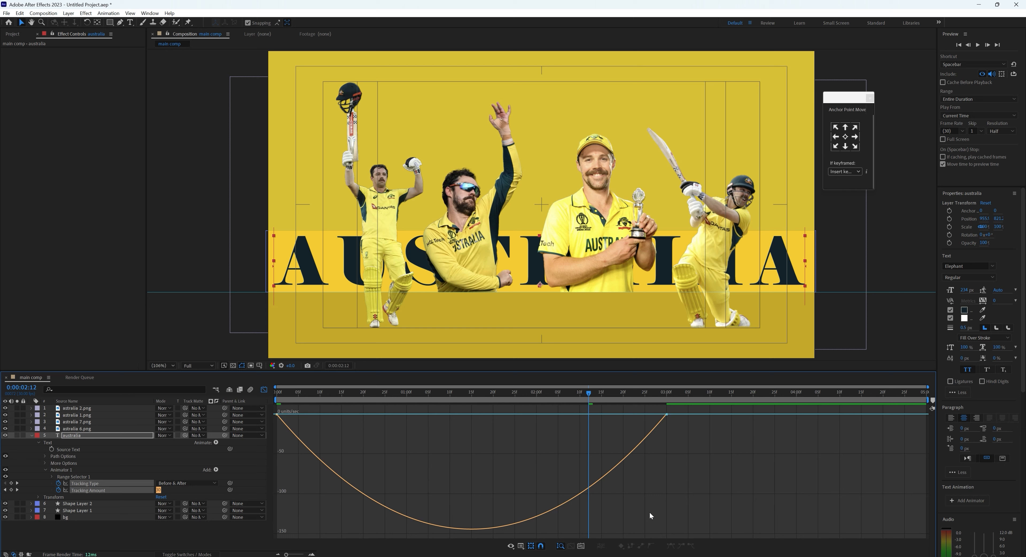
{"action": "left_click", "coordinate": [666, 415]}
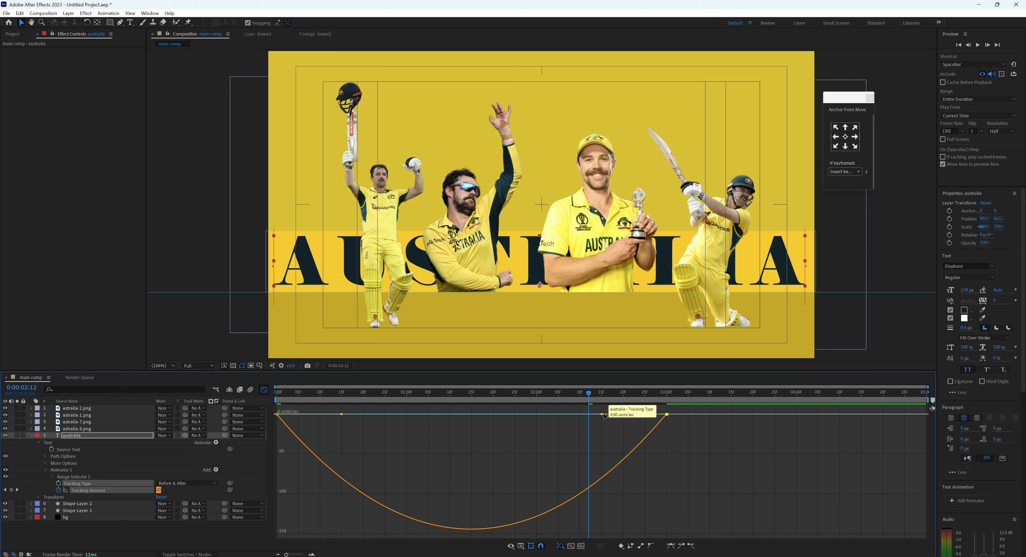
{"action": "left_click_drag", "start_coordinate": [601, 414], "coordinate": [439, 409]}
{"action": "key", "text": "Home"}
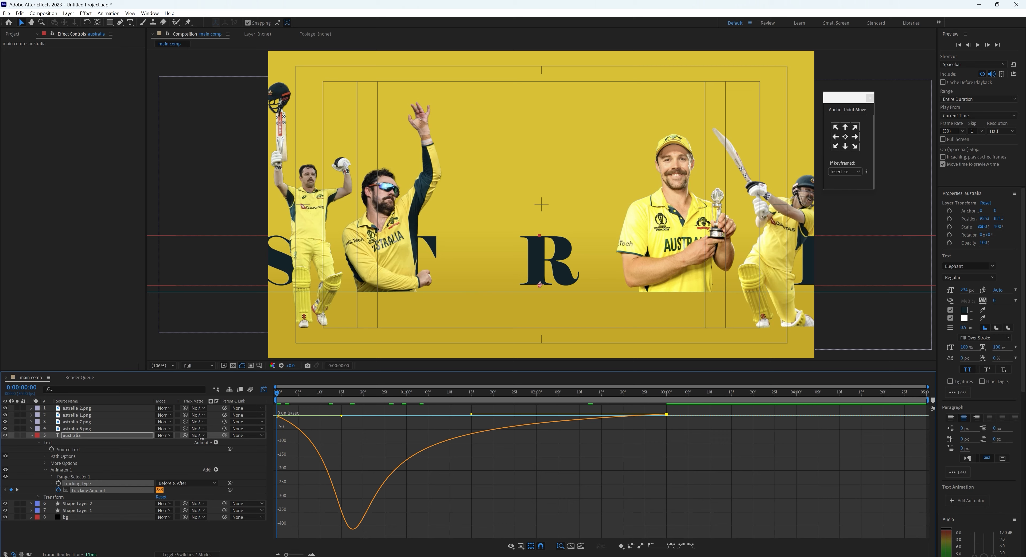
{"action": "key", "text": "space"}
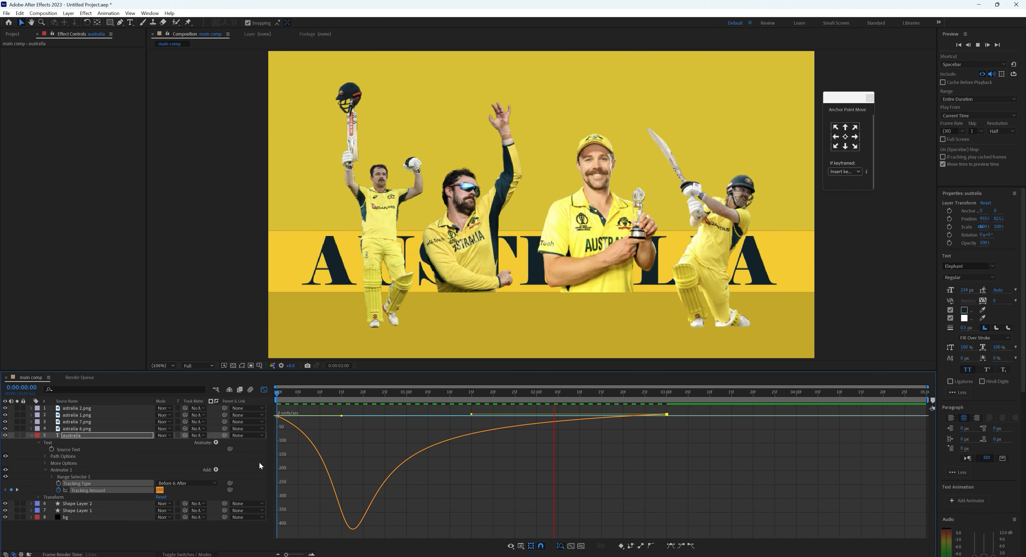
{"action": "key", "text": "space"}
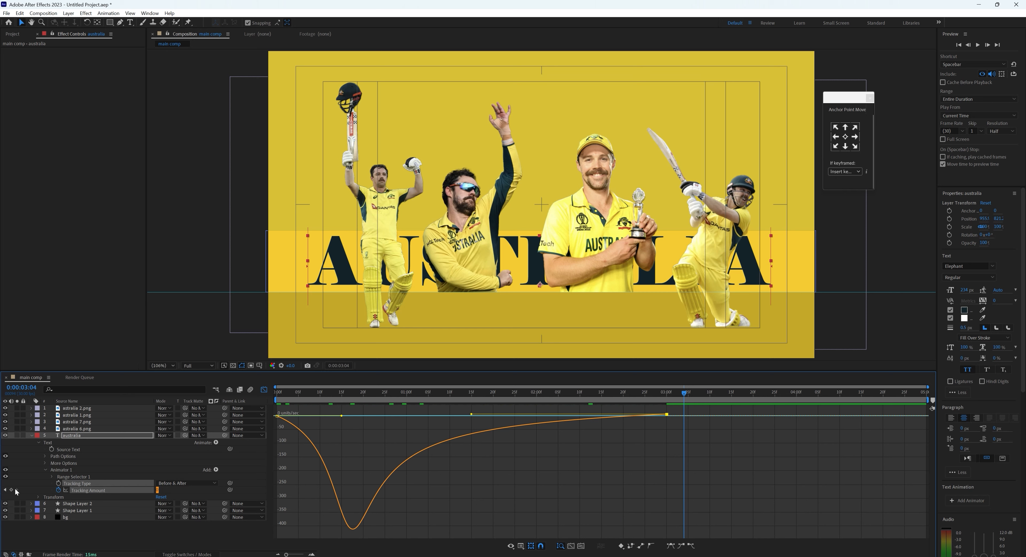
Slightly increase the australia text's Tracking Amount at the 0:00:03:00 keyframe and play the animation from the start
{"action": "left_click", "coordinate": [264, 389]}
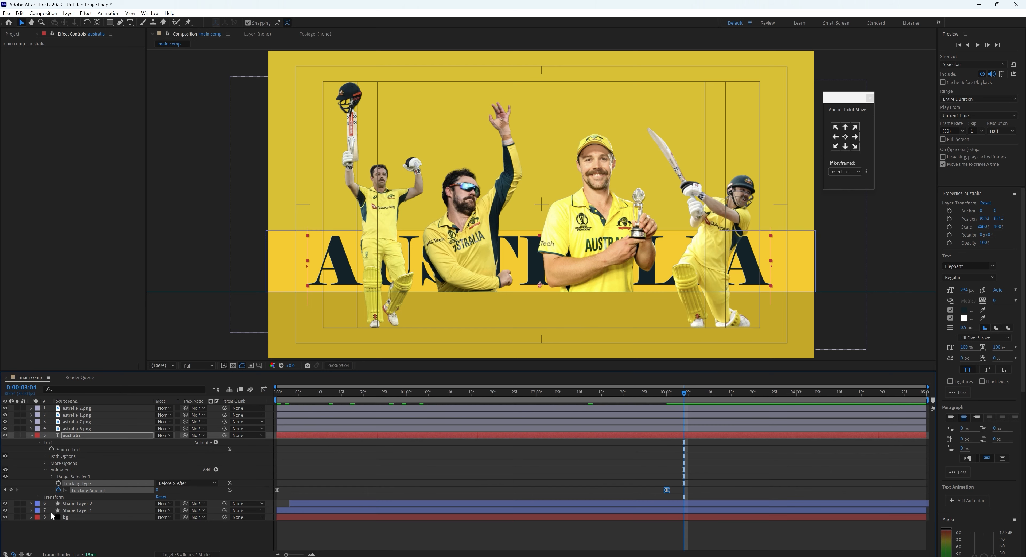
{"action": "left_click", "coordinate": [6, 496]}
{"action": "left_click", "coordinate": [5, 490]}
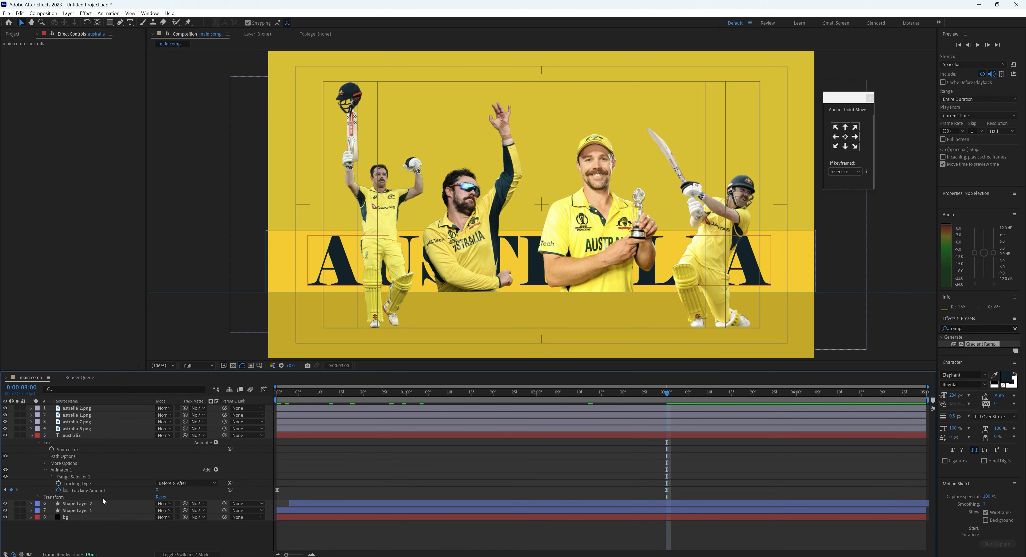
{"action": "left_click_drag", "start_coordinate": [157, 491], "coordinate": [164, 489]}
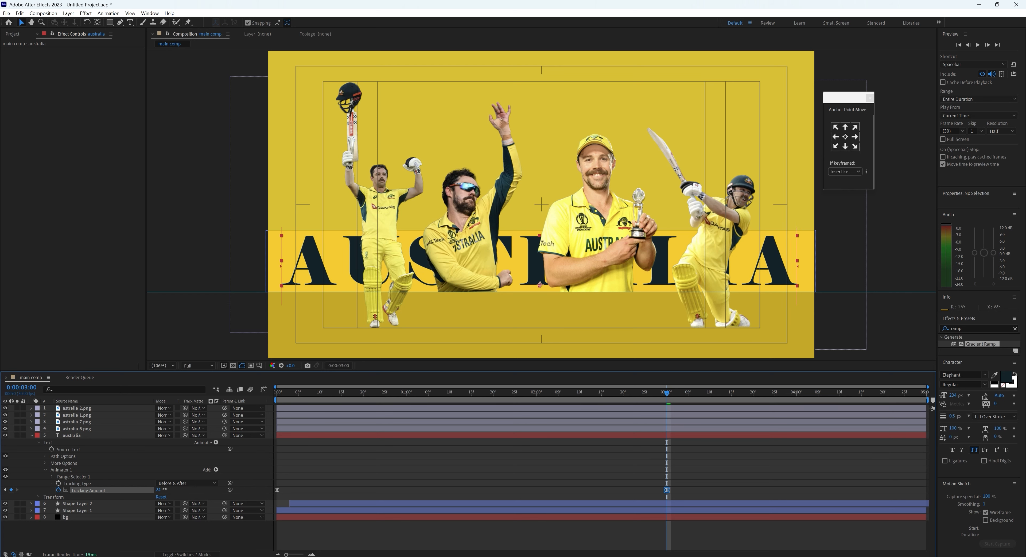
{"action": "left_click", "coordinate": [252, 527]}
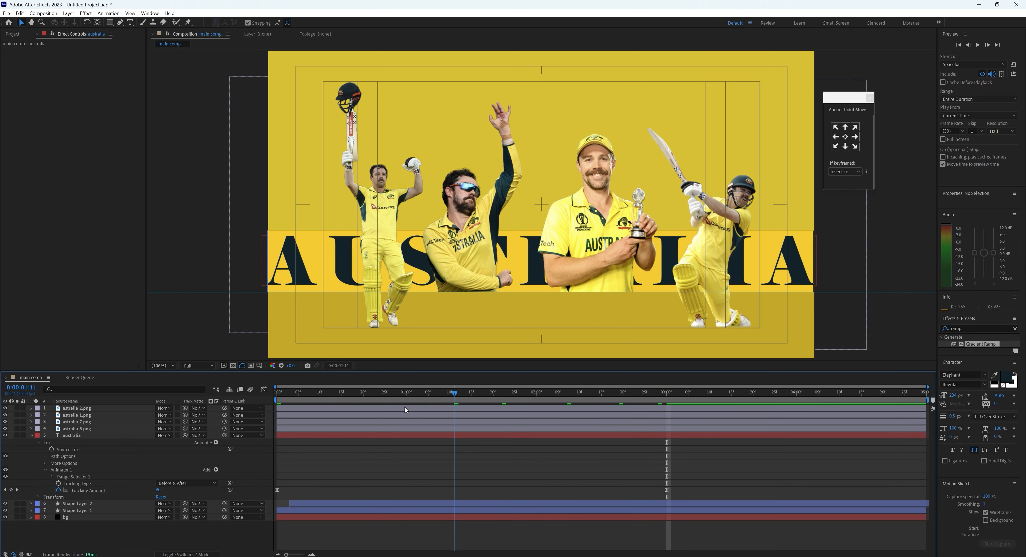
{"action": "key", "text": "Home"}
{"action": "key", "text": "space"}
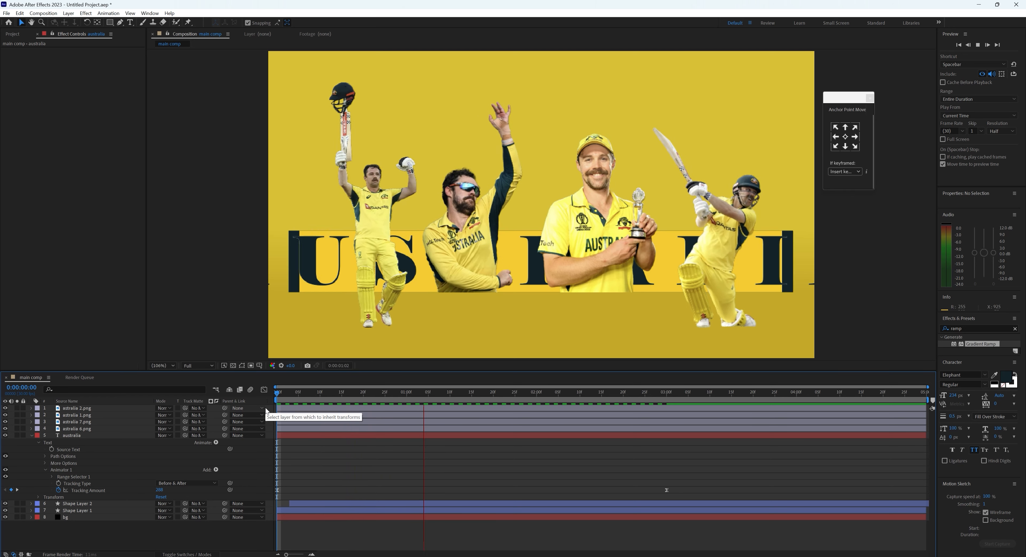
{"action": "key", "text": "space"}
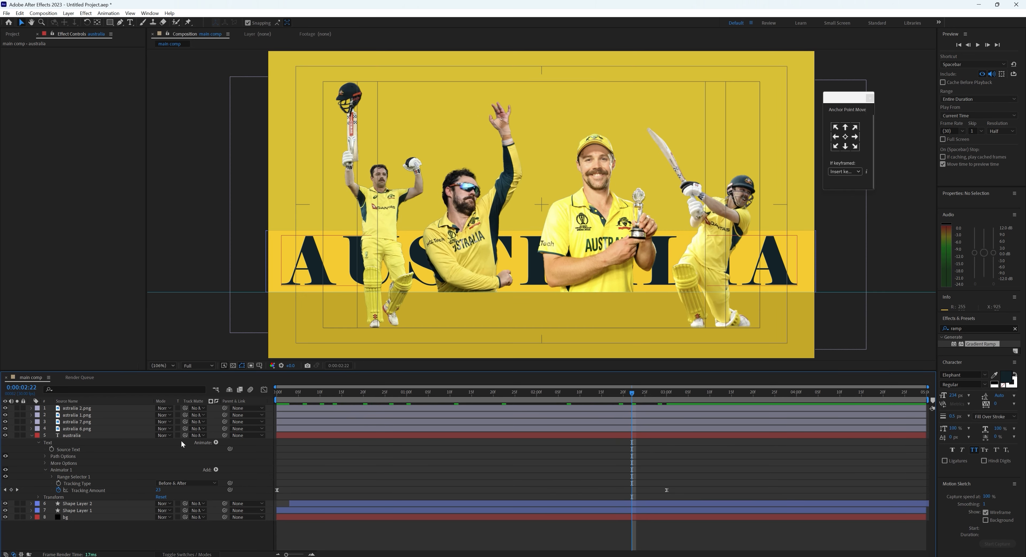
Duplicate the australia text layer, place the copy above the four player cutouts and turn off the copy's fill
{"action": "left_click", "coordinate": [32, 435]}
{"action": "left_click", "coordinate": [80, 435]}
{"action": "key", "text": "ctrl+d"}
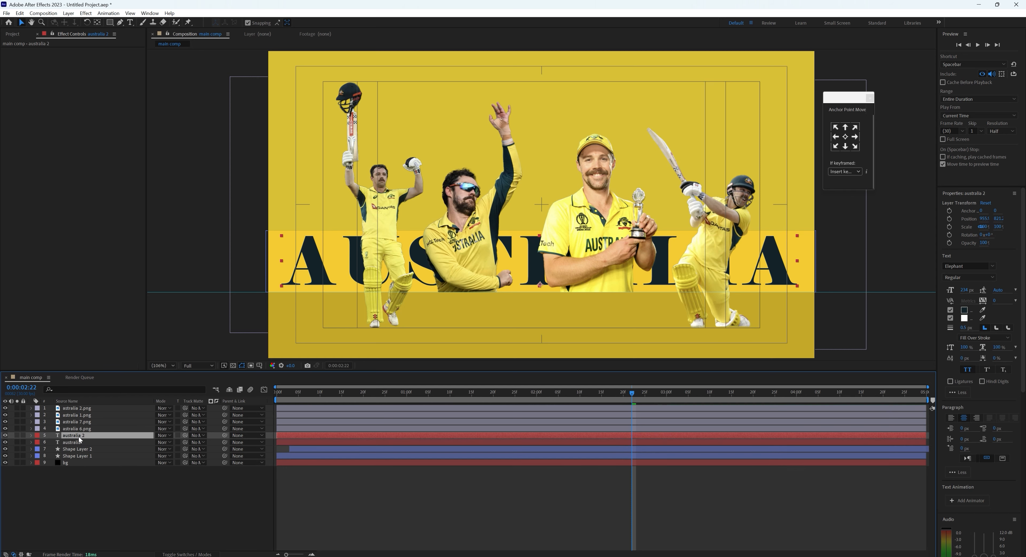
{"action": "left_click_drag", "start_coordinate": [78, 437], "coordinate": [77, 408]}
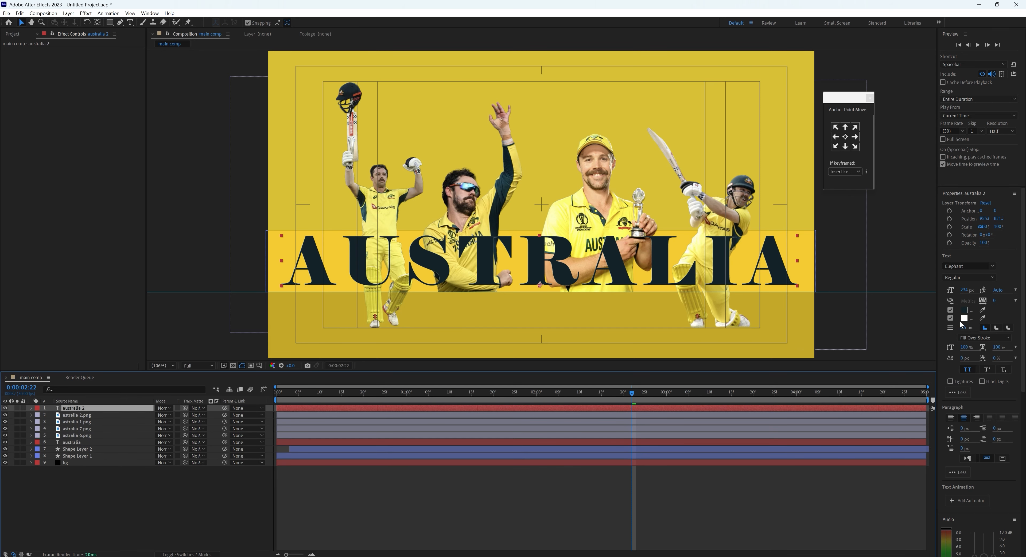
{"action": "left_click", "coordinate": [951, 310]}
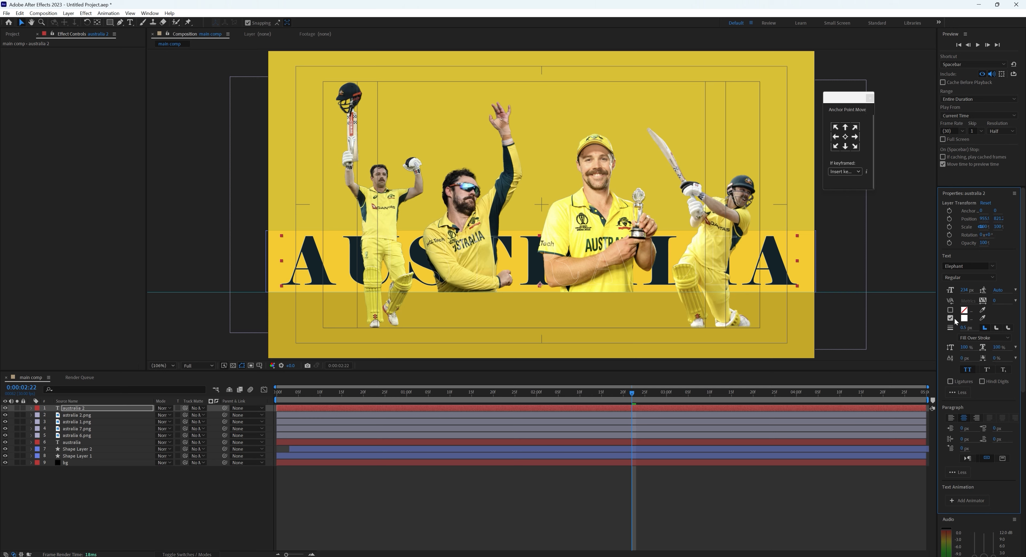
{"action": "left_click", "coordinate": [80, 442]}
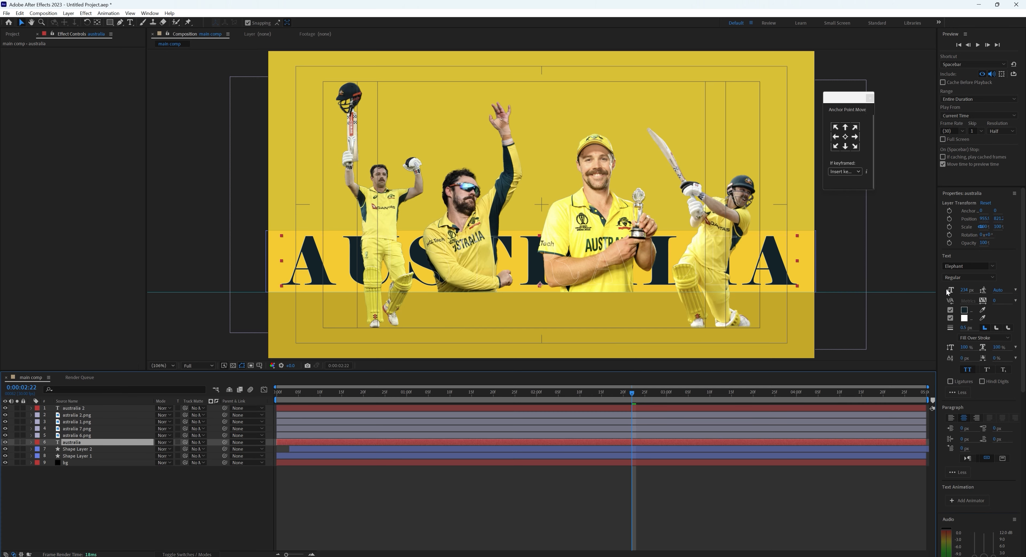
{"action": "left_click", "coordinate": [951, 319]}
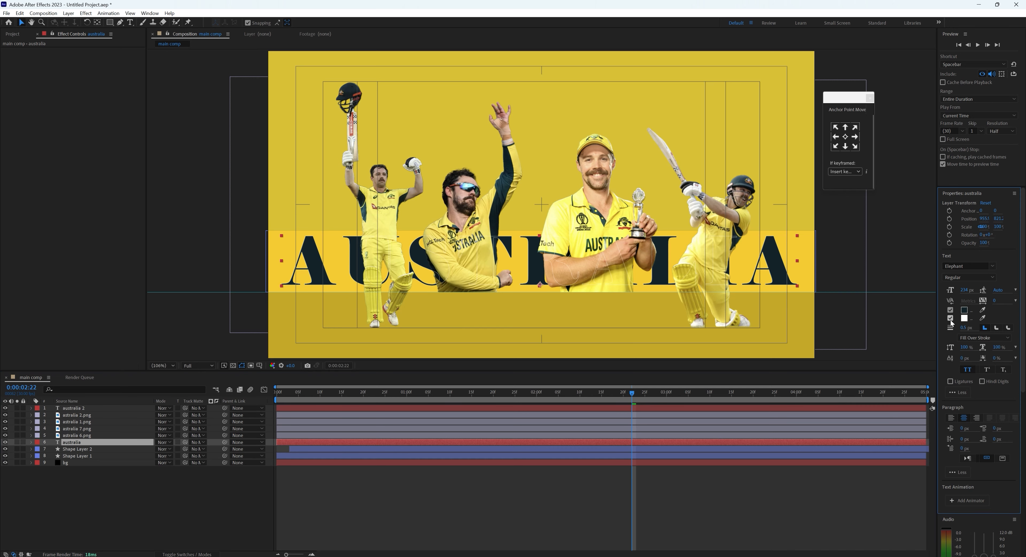
Raise the stroke width of the unfilled australia 2 text to 3 px
{"action": "left_click", "coordinate": [76, 408]}
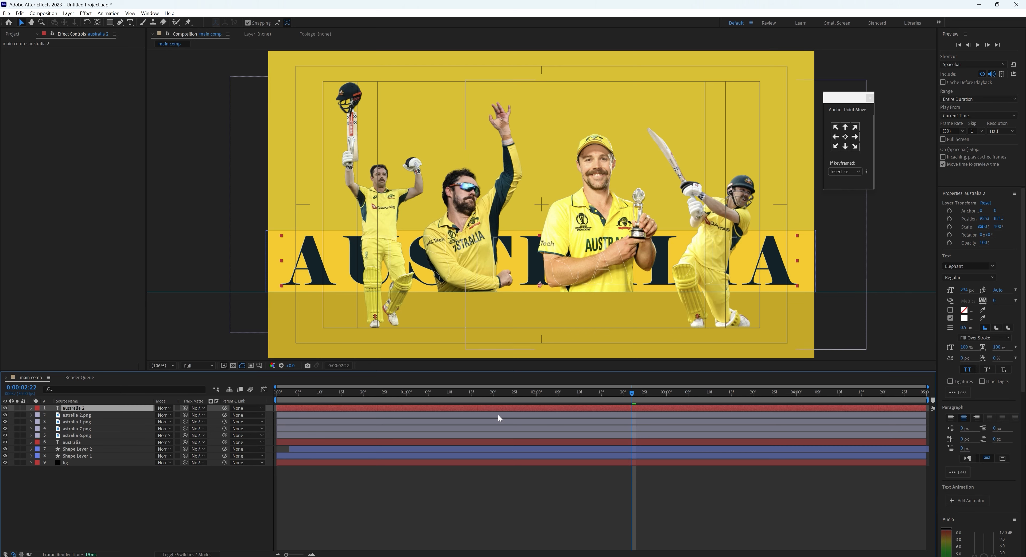
{"action": "left_click", "coordinate": [966, 327]}
{"action": "type", "text": "1"}
{"action": "key", "text": "Return"}
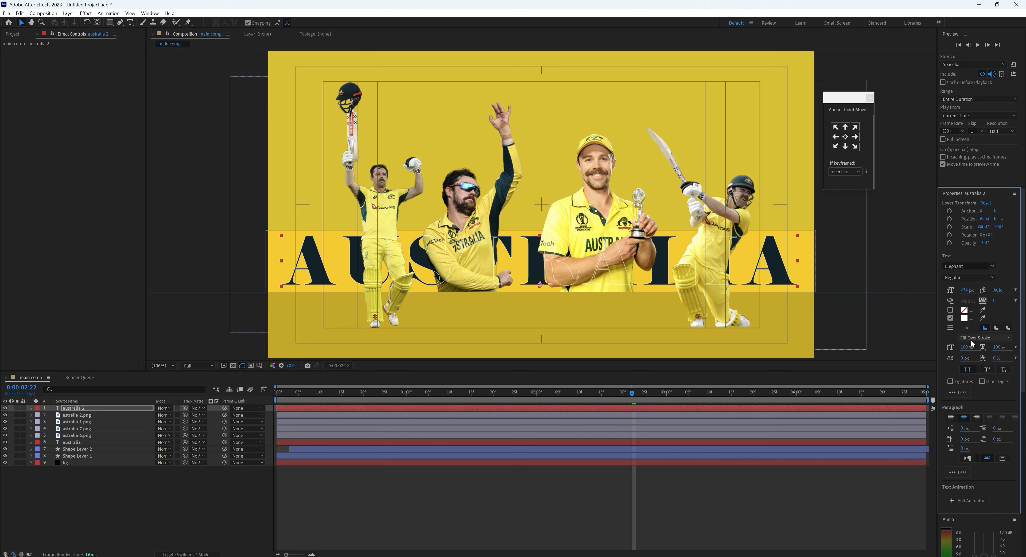
{"action": "left_click", "coordinate": [961, 328]}
{"action": "key", "text": "Return"}
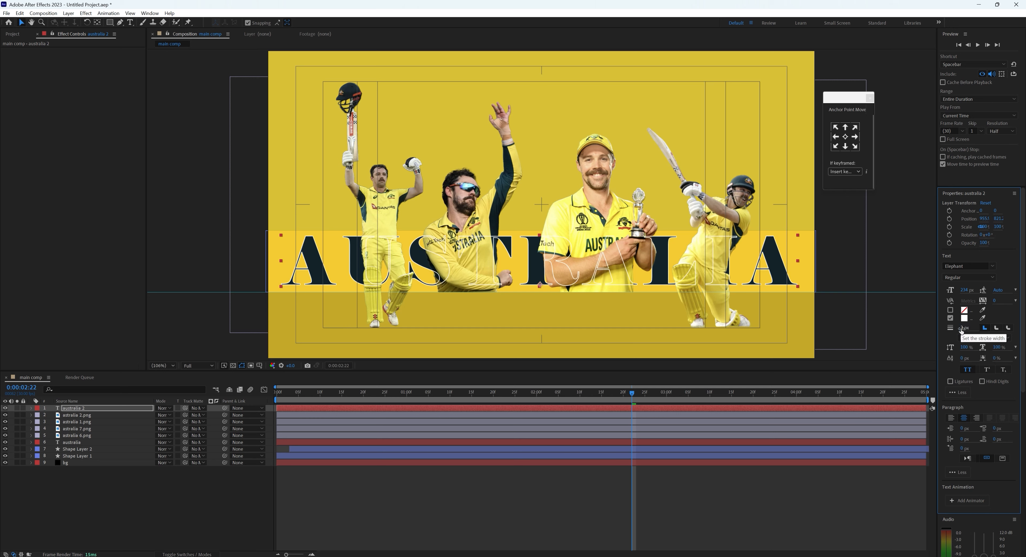
{"action": "left_click", "coordinate": [961, 329]}
{"action": "key", "text": "Return"}
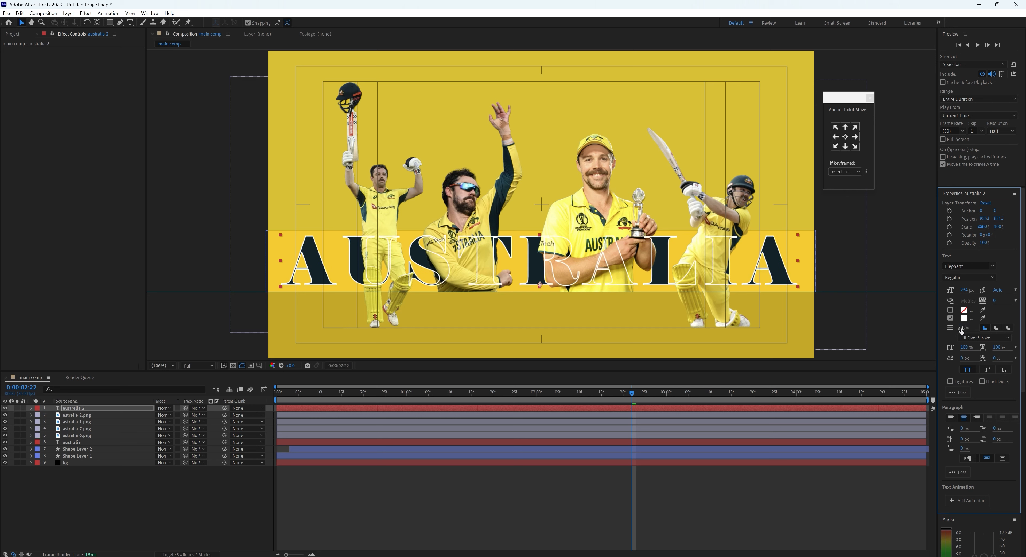
Colour the australia 2 text's stroke with the dark navy sampled from the lettering and set its width to 2 px
{"action": "left_click", "coordinate": [982, 318]}
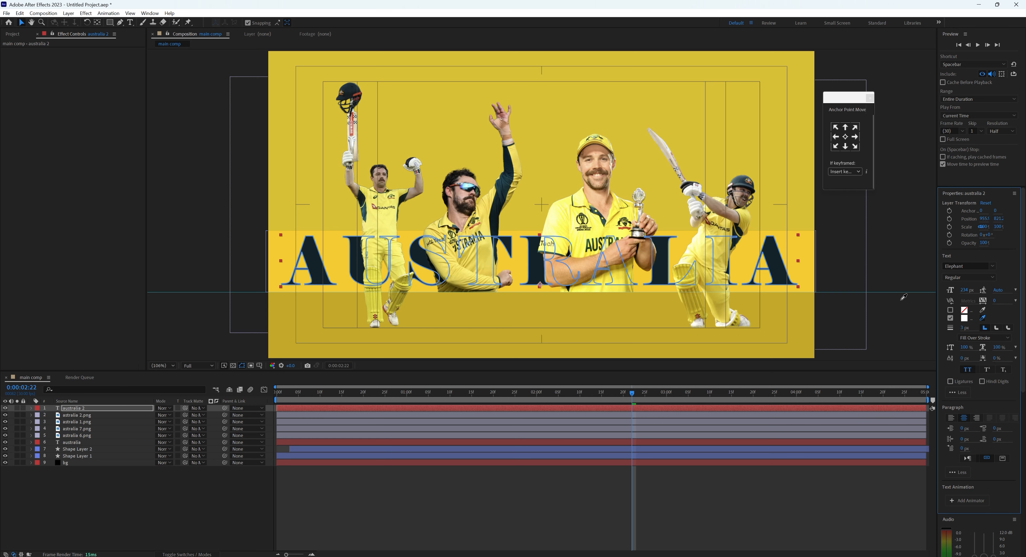
{"action": "left_click", "coordinate": [776, 255]}
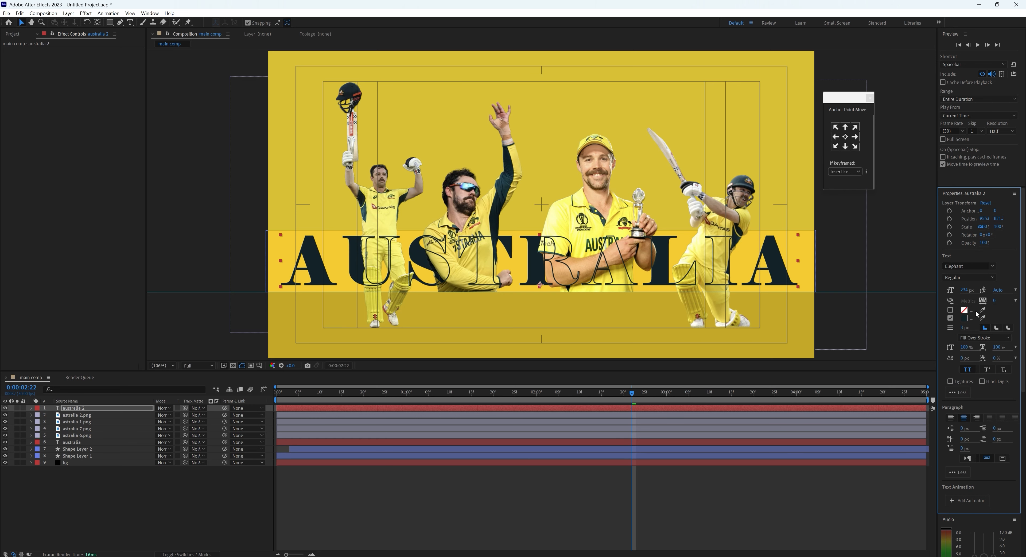
{"action": "left_click", "coordinate": [964, 327]}
{"action": "type", "text": "2"}
{"action": "key", "text": "Return"}
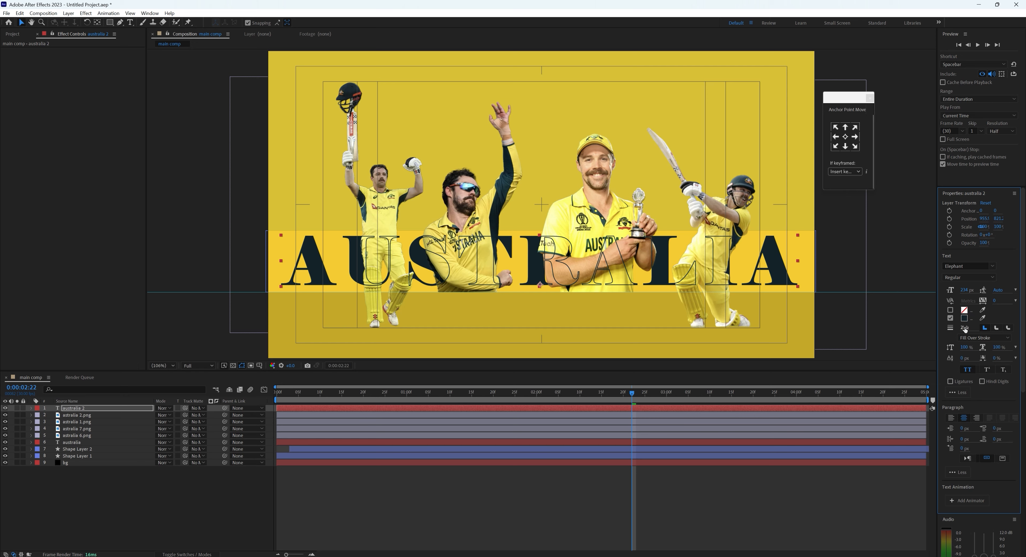
Create a full-frame black solid named shadow, with the playhead at 0:00:02:26
{"action": "left_click", "coordinate": [131, 538]}
{"action": "left_click_drag", "start_coordinate": [620, 392], "coordinate": [649, 403]}
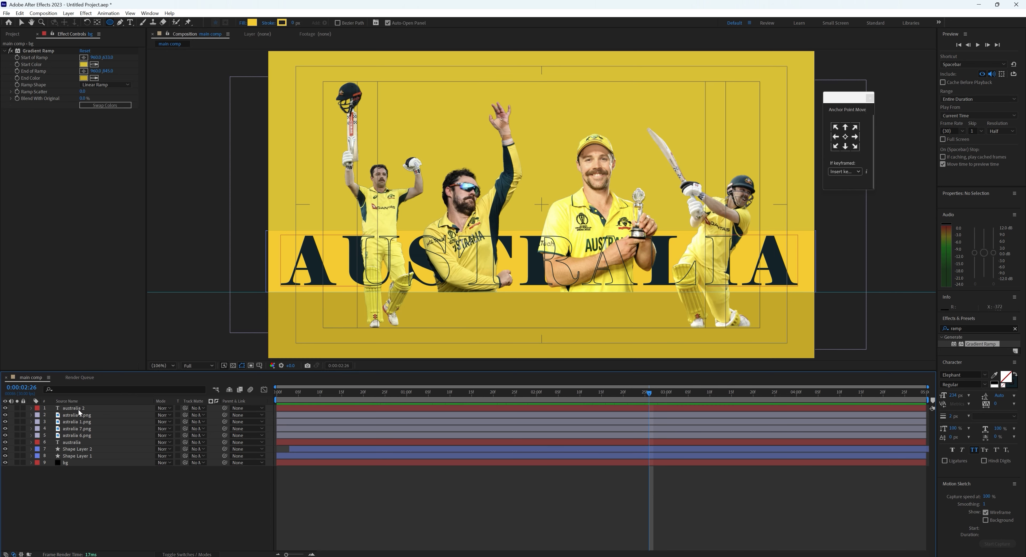
{"action": "key", "text": "ctrl+y"}
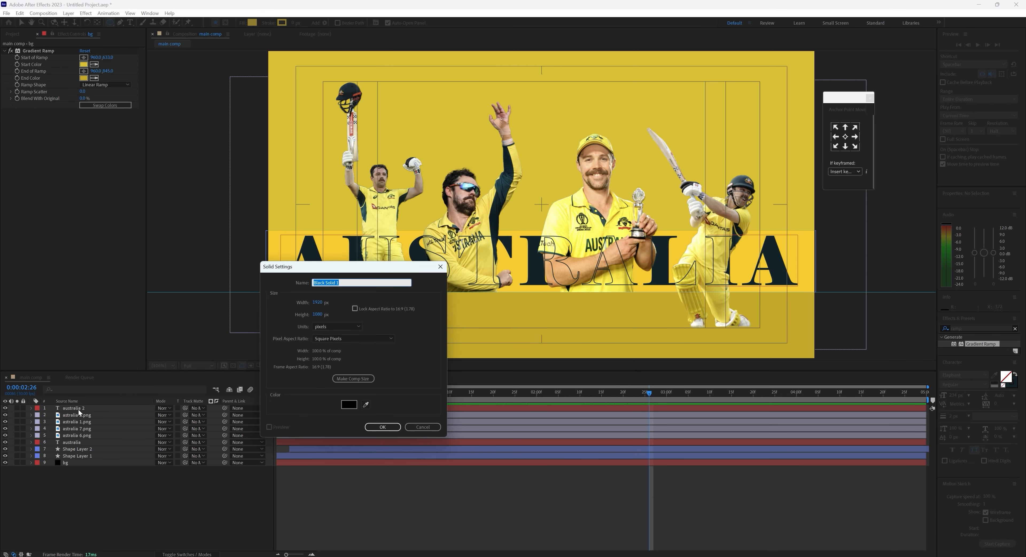
{"action": "type", "text": "shadow"}
{"action": "key", "text": "Return"}
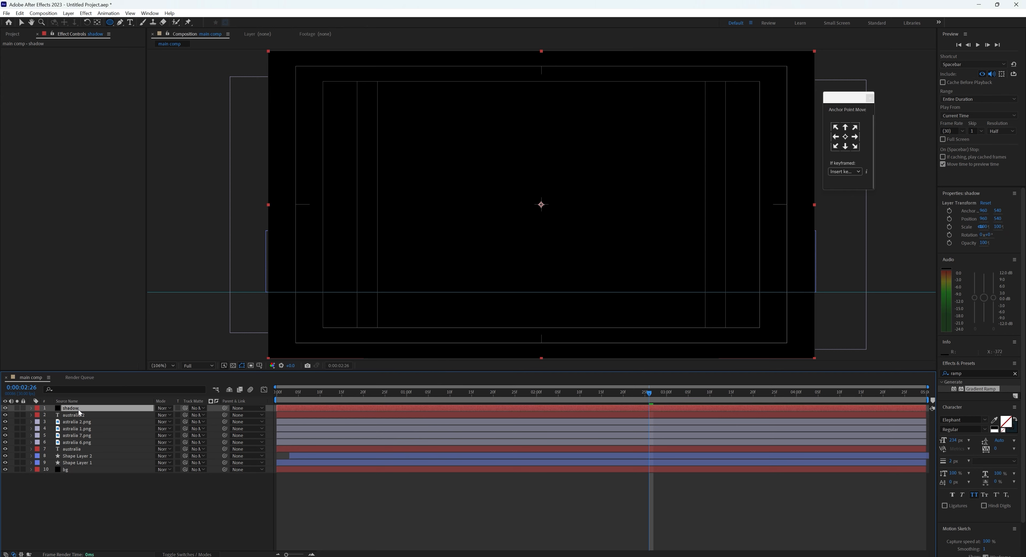
Draw a circular mask on the shadow solid over the second player and feather it by about 75 pixels
{"action": "left_click_drag", "start_coordinate": [420, 175], "coordinate": [487, 242]}
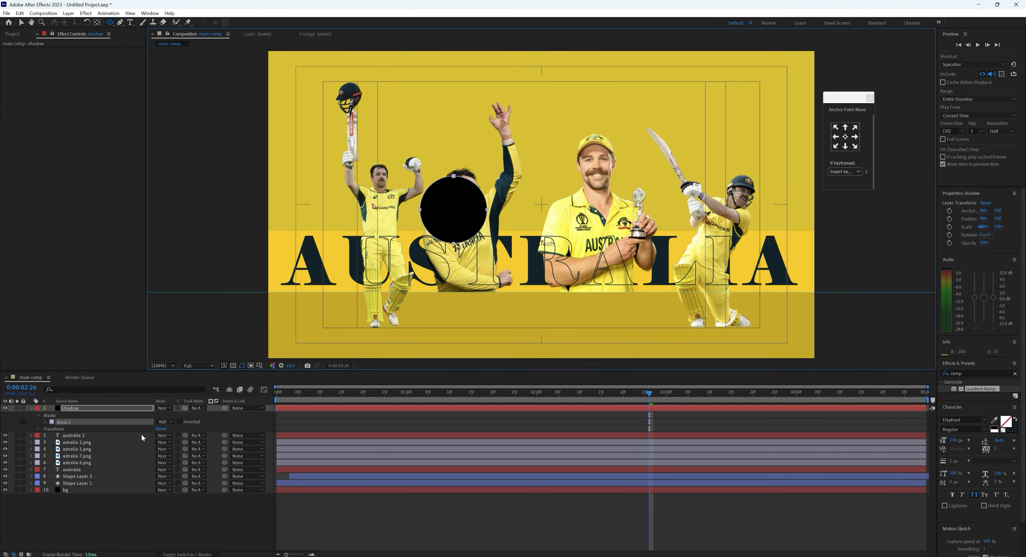
{"action": "left_click", "coordinate": [45, 422]}
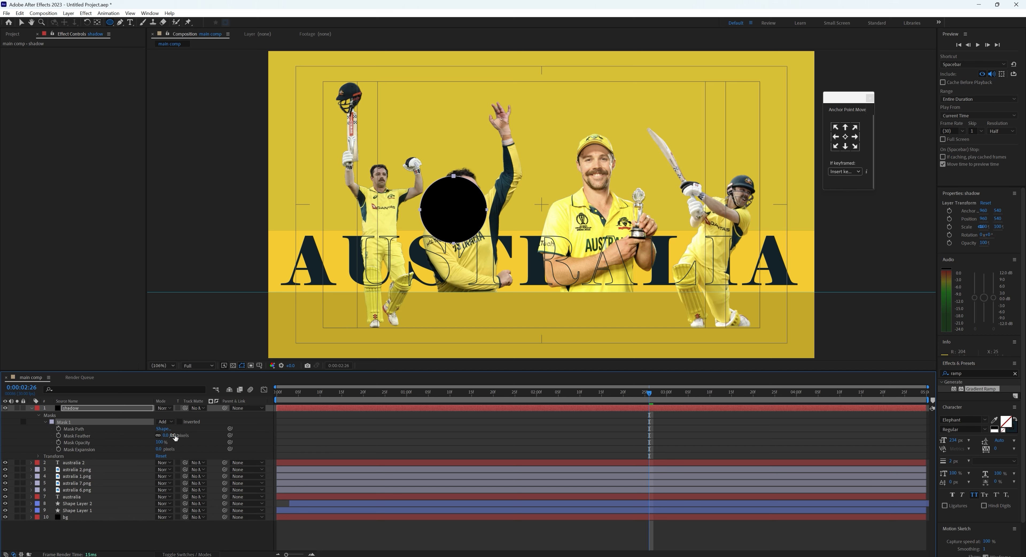
{"action": "left_click_drag", "start_coordinate": [173, 436], "coordinate": [197, 433]}
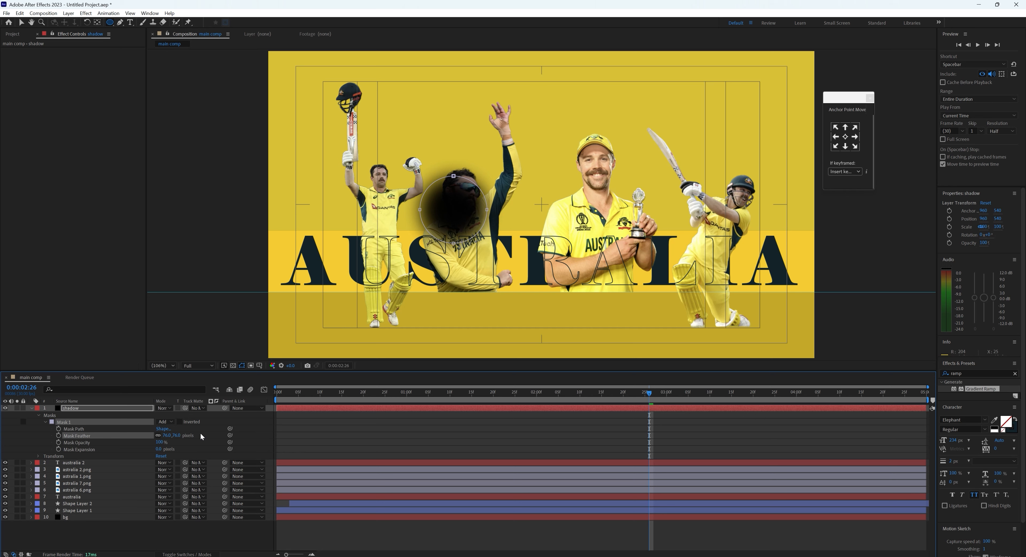
{"action": "left_click", "coordinate": [39, 415]}
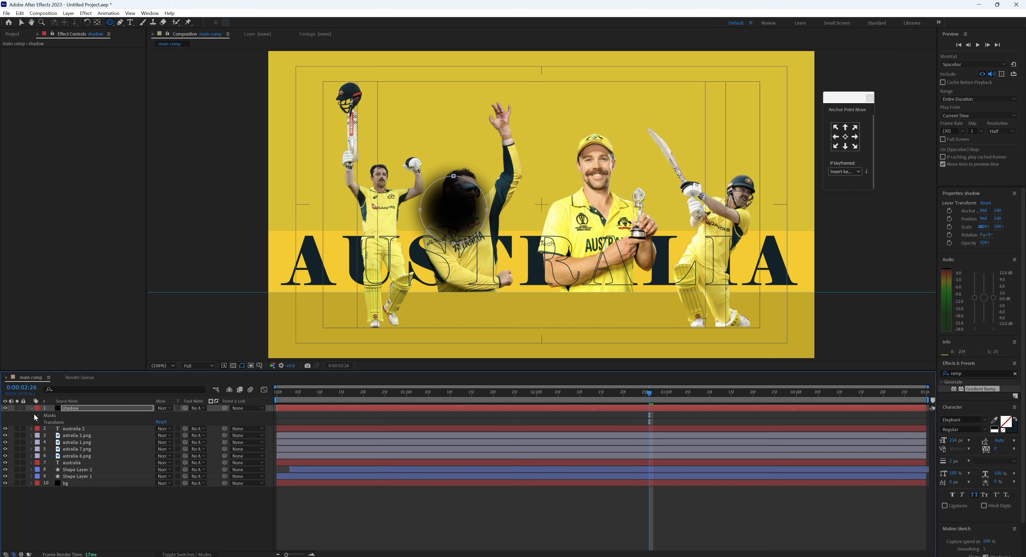
{"action": "left_click", "coordinate": [31, 408]}
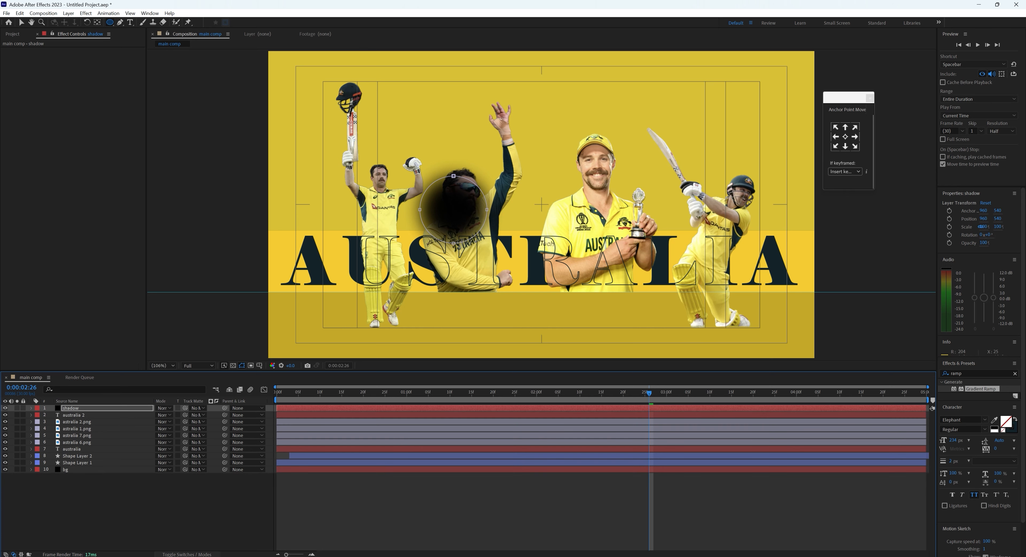
Make the shadow layer 3D and move its anchor point to the centre of the circular mask
{"action": "left_click", "coordinate": [187, 554]}
{"action": "left_click", "coordinate": [201, 408]}
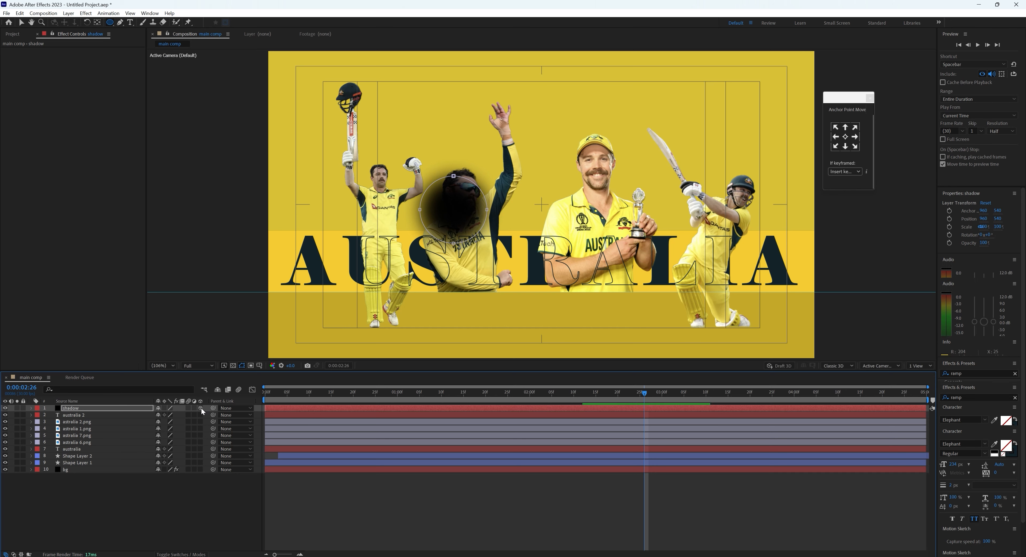
{"action": "left_click", "coordinate": [116, 408]}
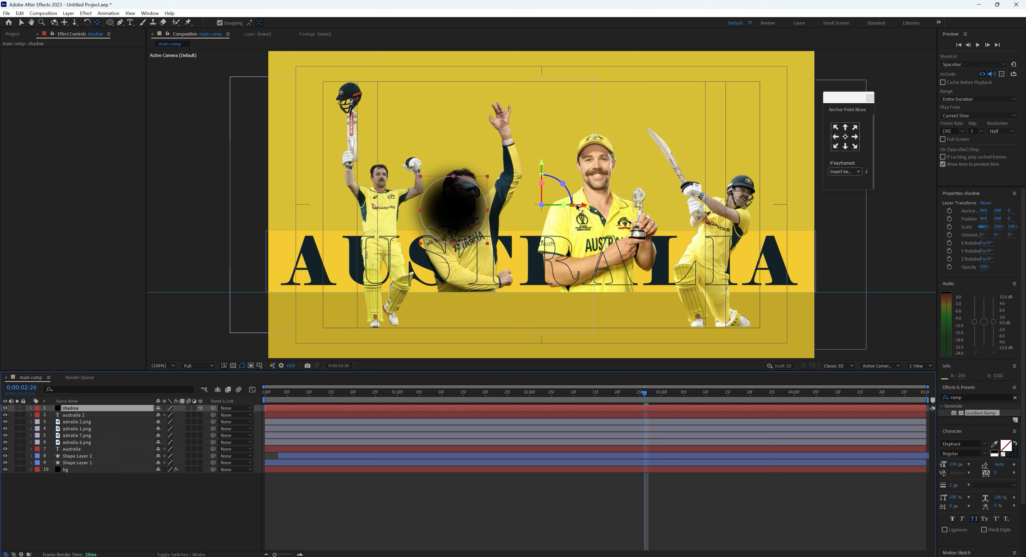
{"action": "left_click_drag", "start_coordinate": [577, 205], "coordinate": [489, 206]}
{"action": "left_click_drag", "start_coordinate": [455, 165], "coordinate": [455, 171]}
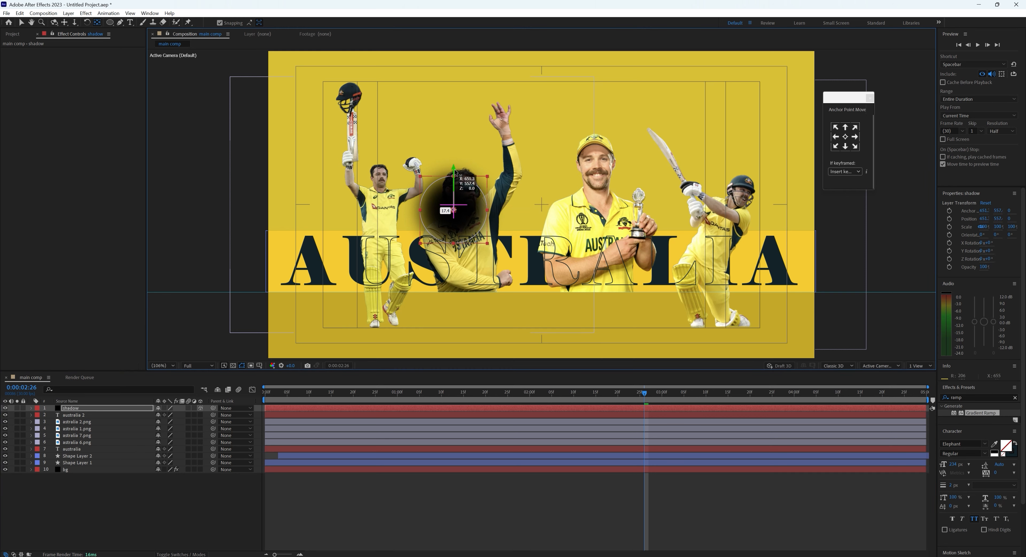
Set the shadow layer's X Rotation to -90° so that it lies flat
{"action": "left_click", "coordinate": [75, 409]}
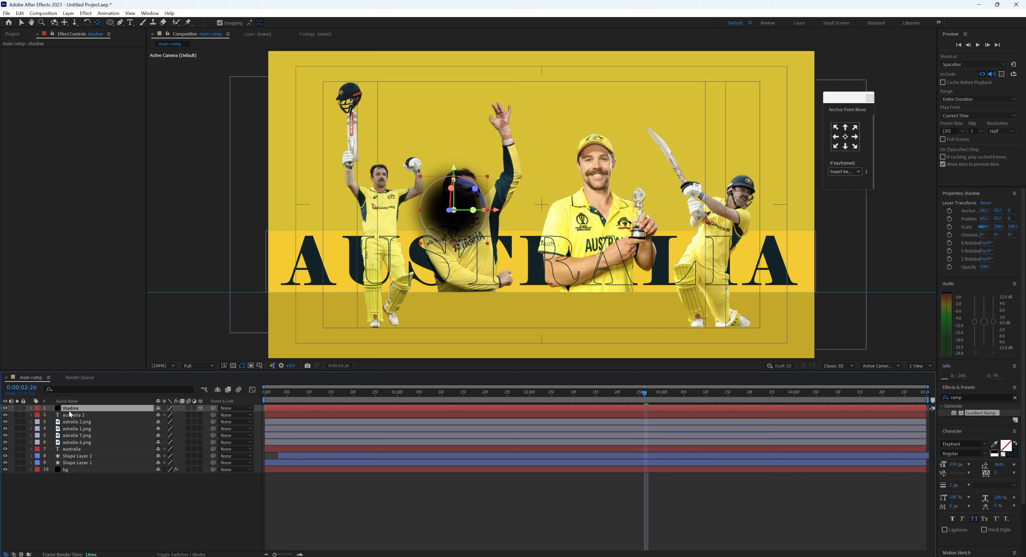
{"action": "key", "text": "r"}
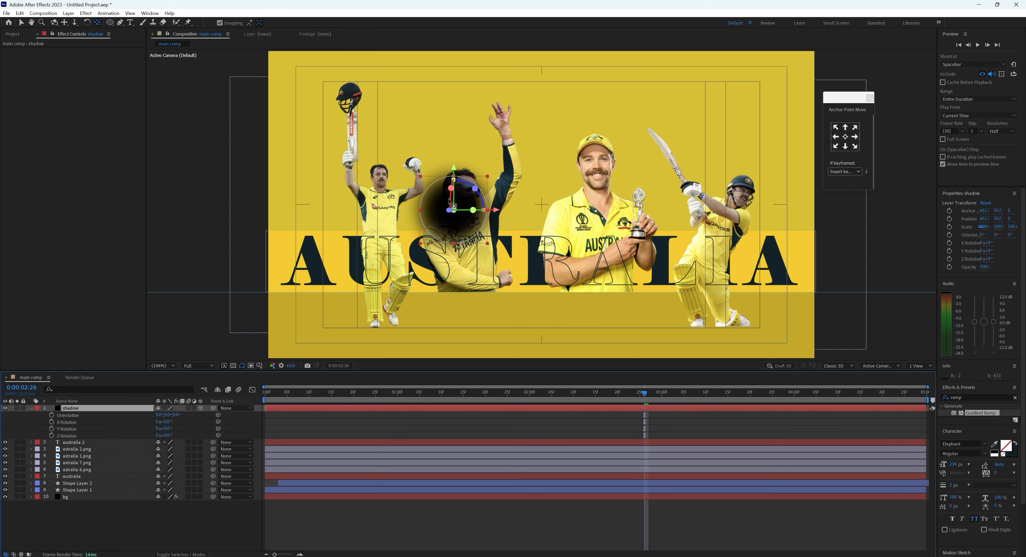
{"action": "key", "text": "v"}
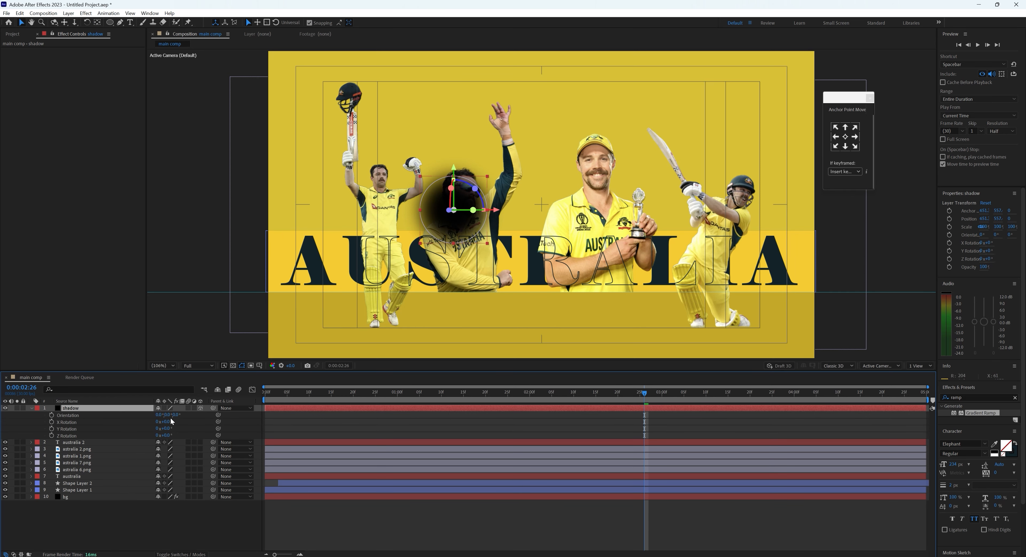
{"action": "left_click_drag", "start_coordinate": [168, 423], "coordinate": [140, 429]}
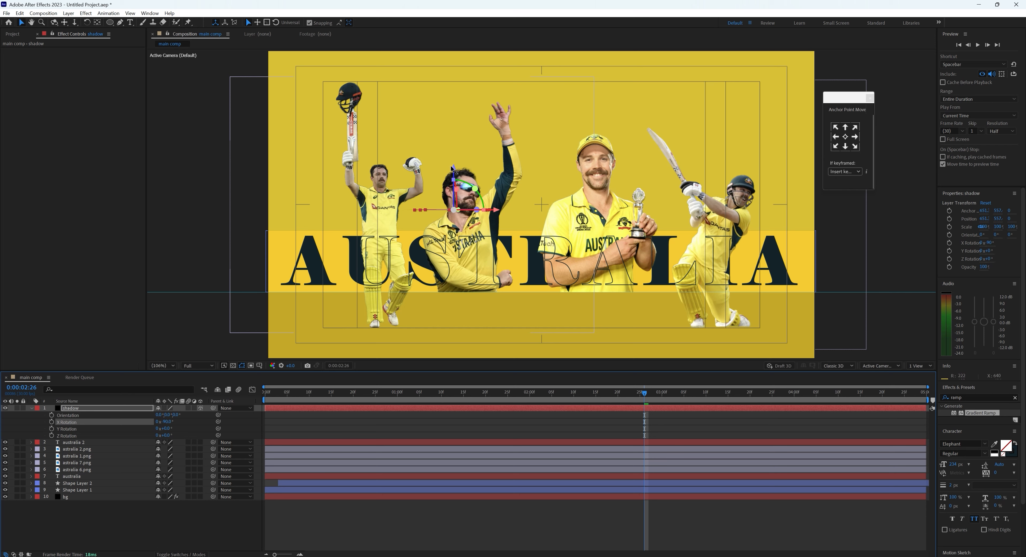
Move the shadow under the leftmost player's feet, order it beneath the player cutouts and fine-tune its position
{"action": "left_click_drag", "start_coordinate": [452, 169], "coordinate": [385, 320]}
{"action": "left_click_drag", "start_coordinate": [71, 408], "coordinate": [78, 474]}
{"action": "key", "text": "p"}
{"action": "mouse_move", "coordinate": [176, 448]}
{"action": "left_mouse_down"}
{"action": "mouse_move", "coordinate": [158, 451]}
{"action": "mouse_move", "coordinate": [174, 449]}
{"action": "left_mouse_up"}
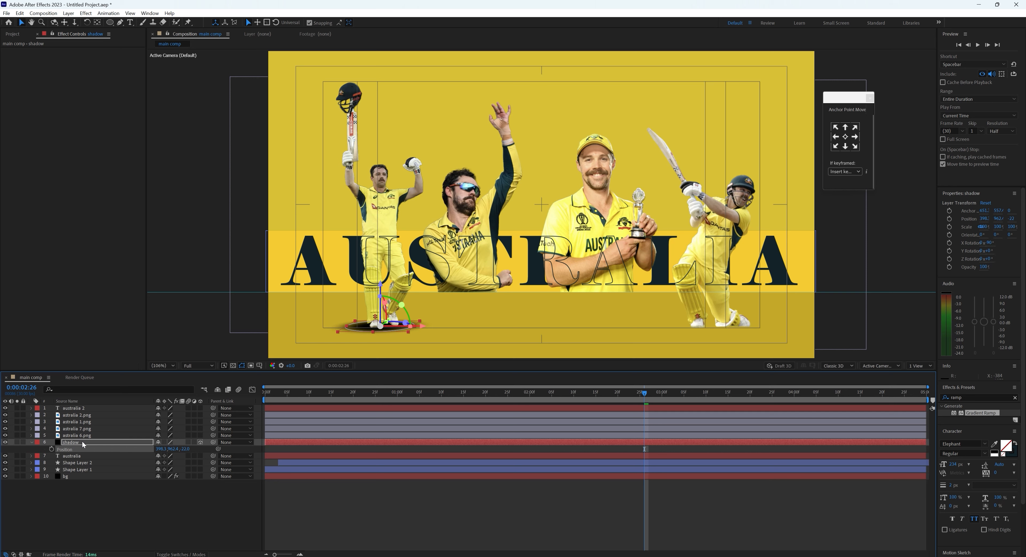
Set the shadow layer's opacity to 65%
{"action": "key", "text": "t"}
{"action": "left_click", "coordinate": [159, 449]}
{"action": "type", "text": "65"}
{"action": "key", "text": "Return"}
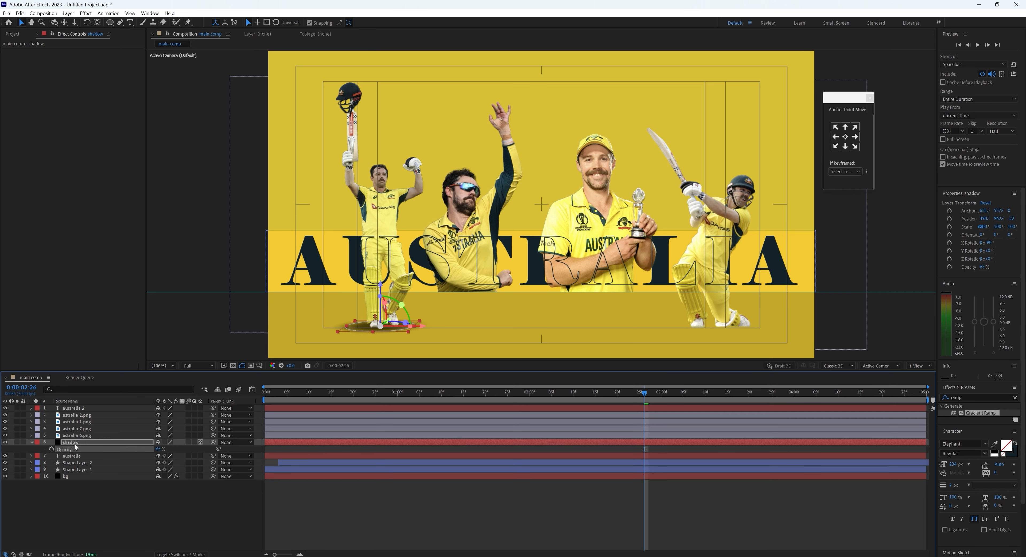
Set the shadow's X Rotation to -97° and fine-tune its position beneath the leftmost player's feet
{"action": "key", "text": "r"}
{"action": "left_click_drag", "start_coordinate": [167, 455], "coordinate": [163, 456]}
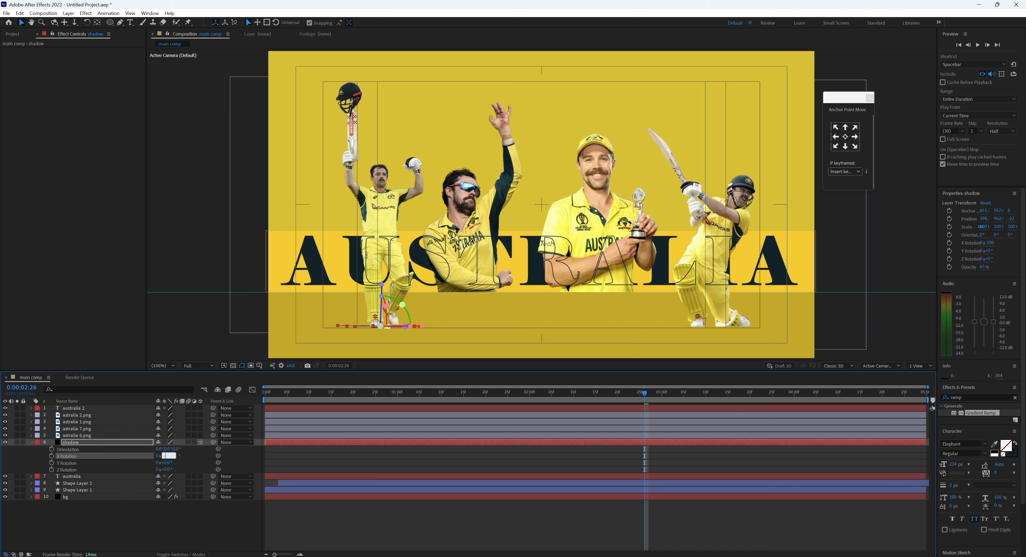
{"action": "type", "text": "7"}
{"action": "key", "text": "Return"}
{"action": "left_click", "coordinate": [171, 528]}
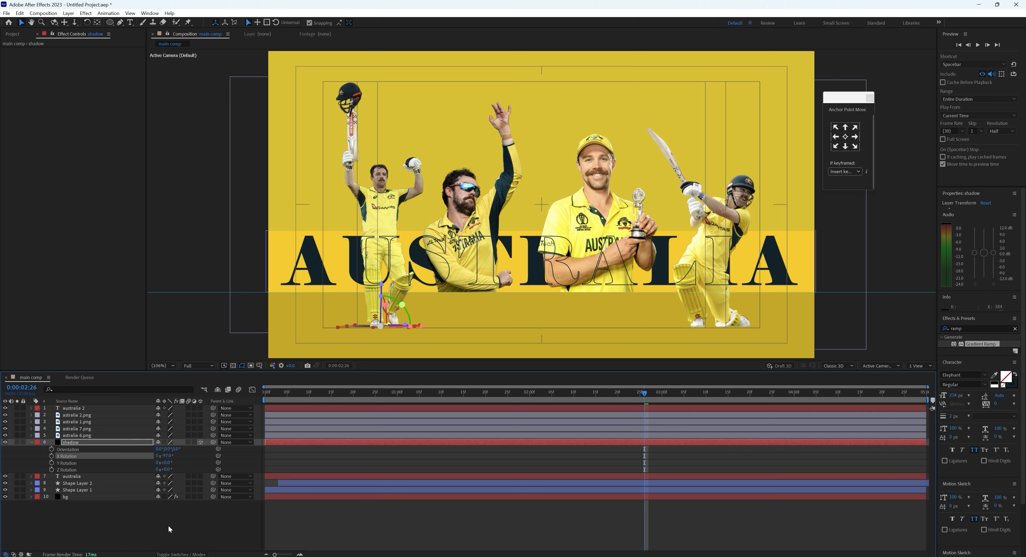
{"action": "left_click", "coordinate": [73, 442]}
{"action": "key", "text": "p"}
{"action": "left_click", "coordinate": [197, 515]}
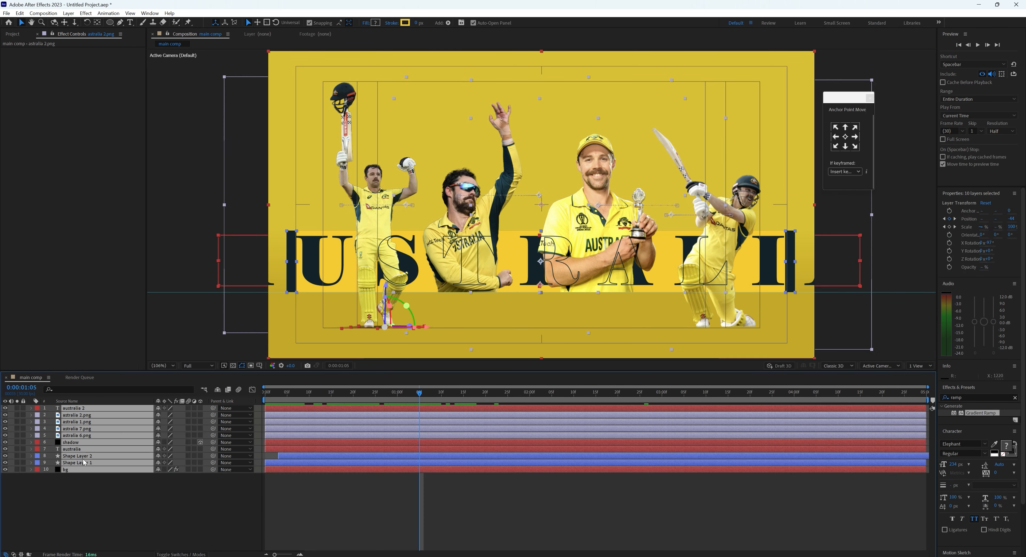
Add a position keyframe to the shadow at 0:00:02:00, matching the leftmost player's end keyframe
{"action": "left_click", "coordinate": [101, 506]}
{"action": "left_click", "coordinate": [81, 416]}
{"action": "key", "text": "p"}
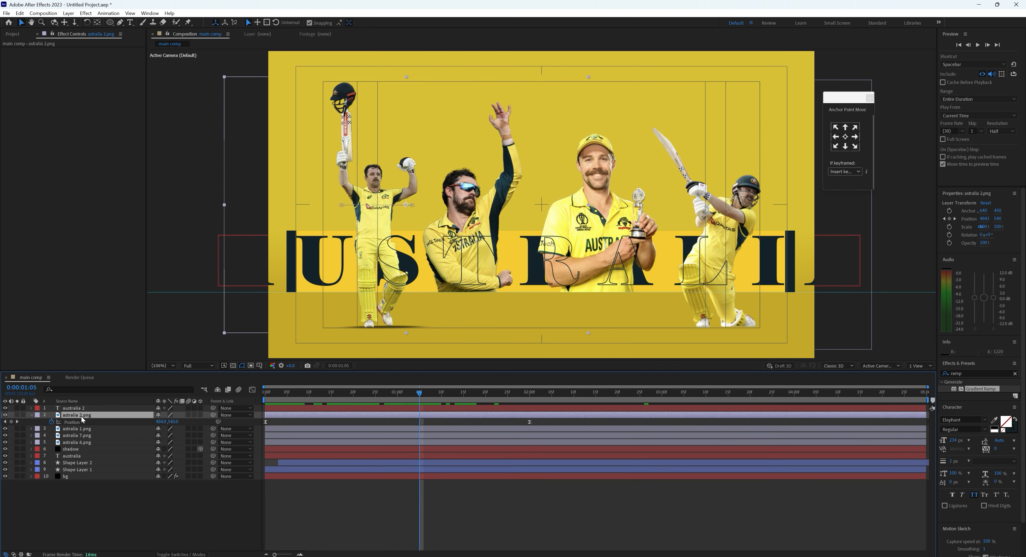
{"action": "left_click", "coordinate": [5, 415]}
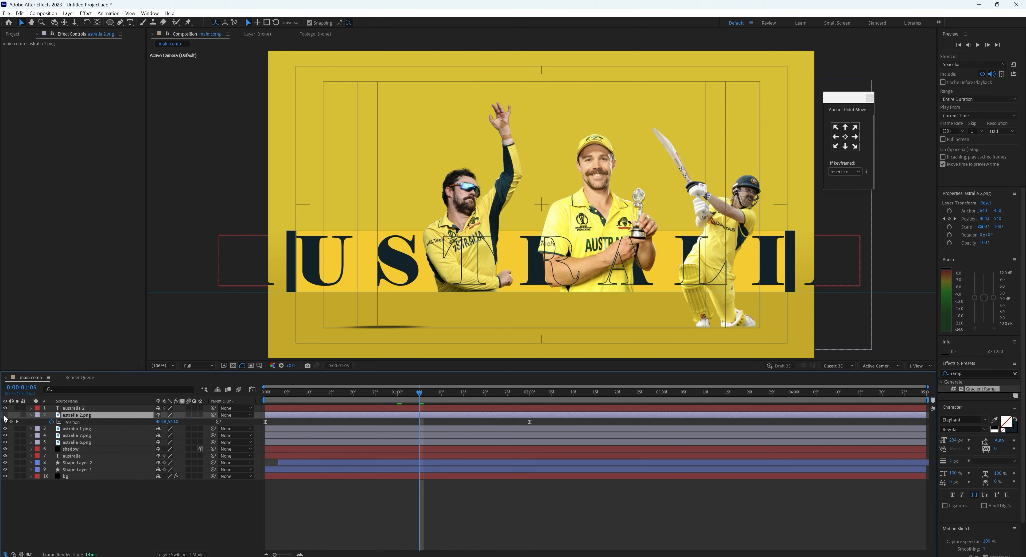
{"action": "left_click", "coordinate": [5, 415]}
{"action": "left_click_drag", "start_coordinate": [417, 403], "coordinate": [530, 401]}
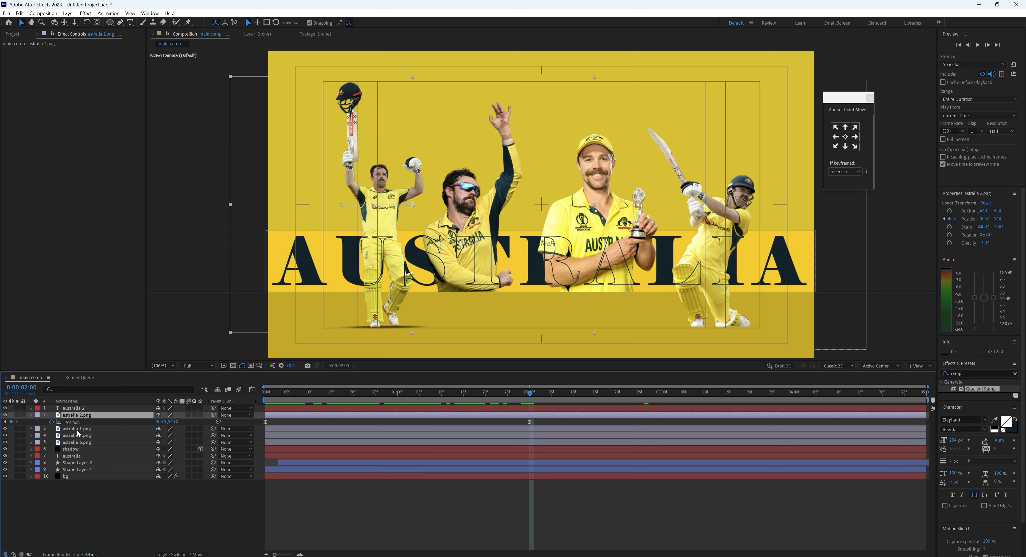
{"action": "left_click", "coordinate": [72, 449]}
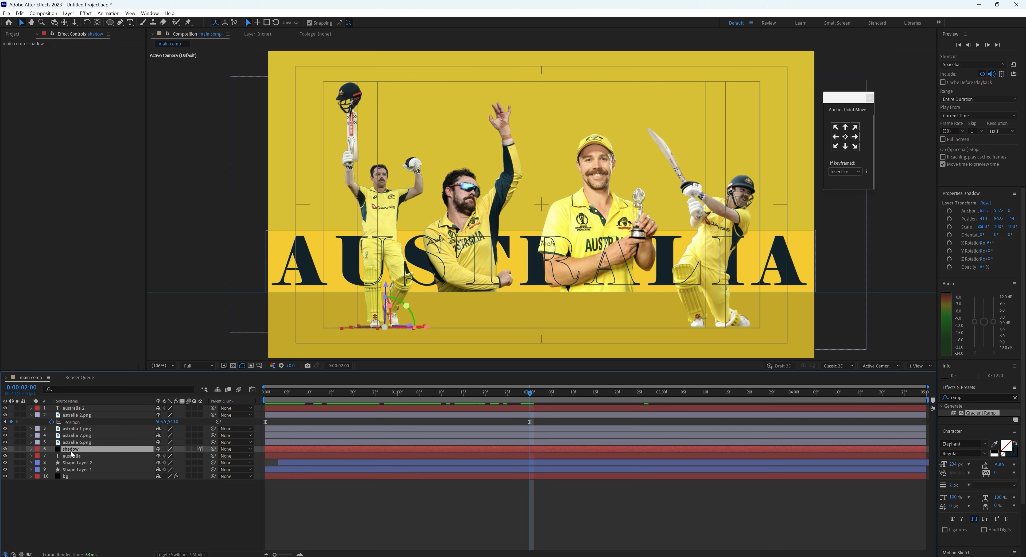
{"action": "key", "text": "p"}
{"action": "left_click", "coordinate": [46, 456]}
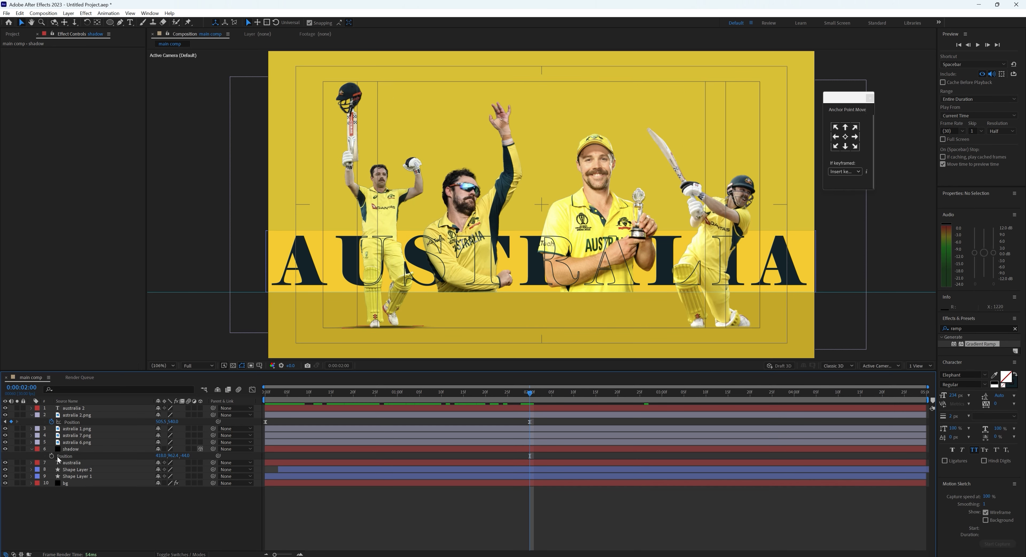
{"action": "left_click", "coordinate": [51, 455]}
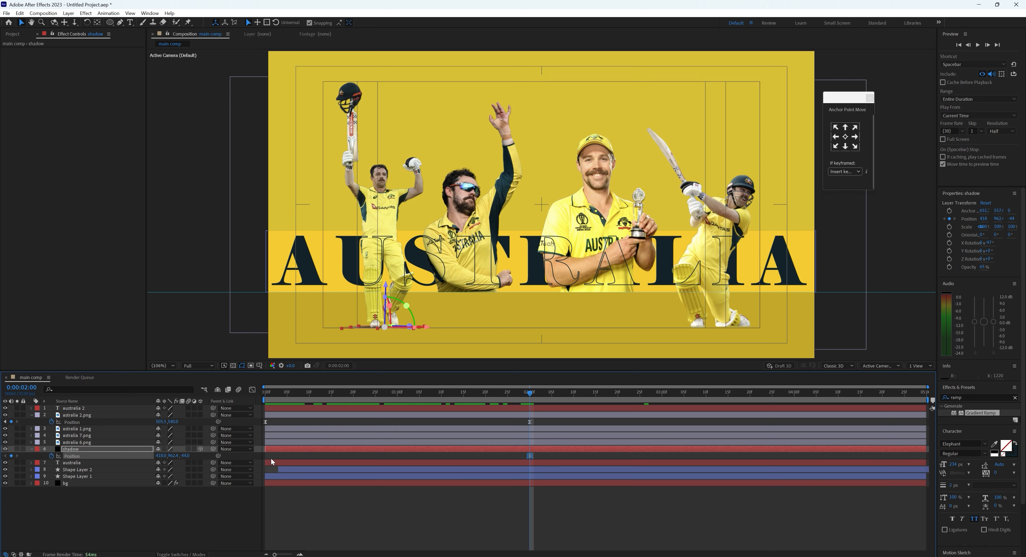
At 0:00:00:00, move the shadow back under the leftmost player's feet and Easy Ease both of its position keyframes
{"action": "left_click_drag", "start_coordinate": [398, 395], "coordinate": [264, 394]}
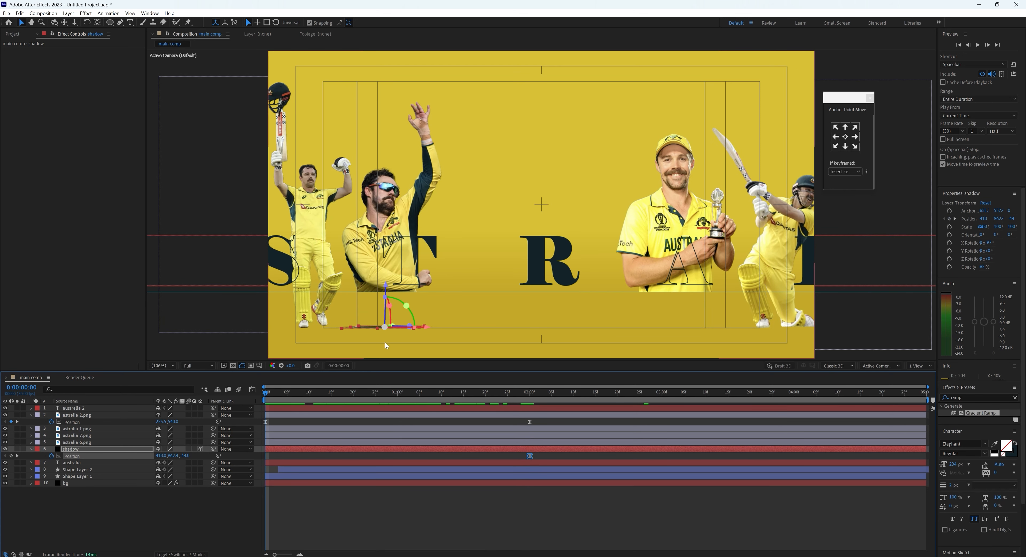
{"action": "left_click_drag", "start_coordinate": [425, 327], "coordinate": [355, 333]}
{"action": "left_click_drag", "start_coordinate": [544, 454], "coordinate": [302, 468]}
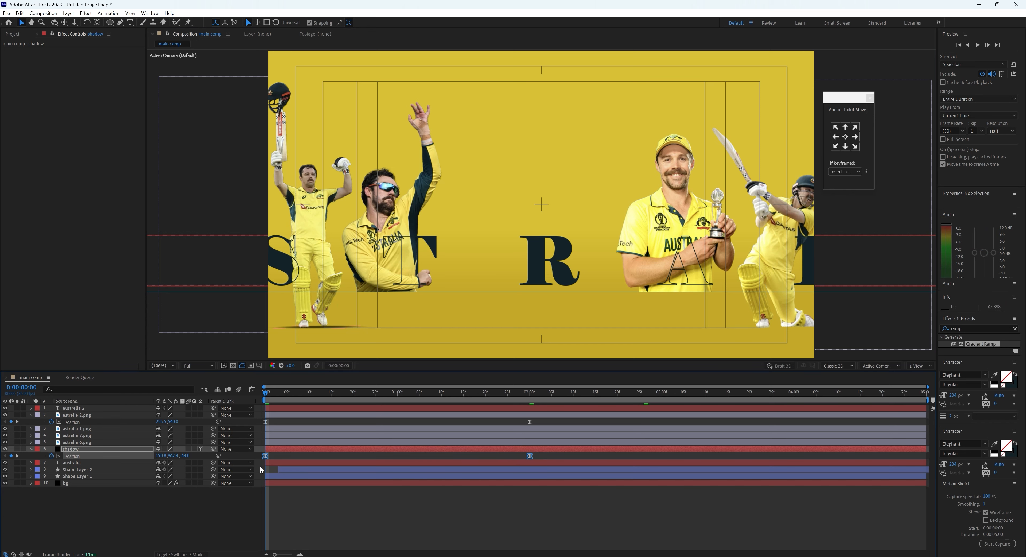
Set the shadow's end position keyframe to 100% influence on the speed curve and preview the slide
{"action": "left_click", "coordinate": [253, 389]}
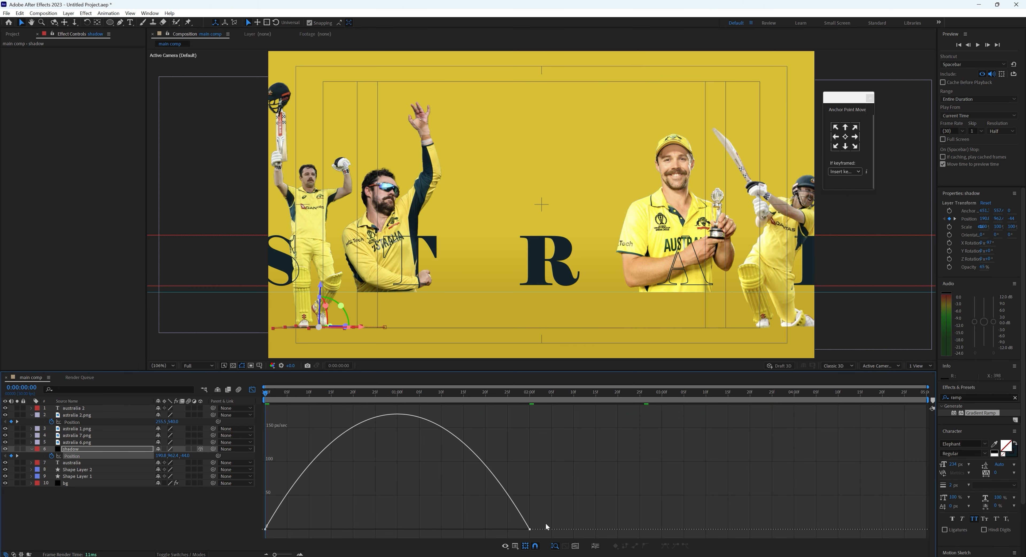
{"action": "left_click_drag", "start_coordinate": [546, 527], "coordinate": [397, 531]}
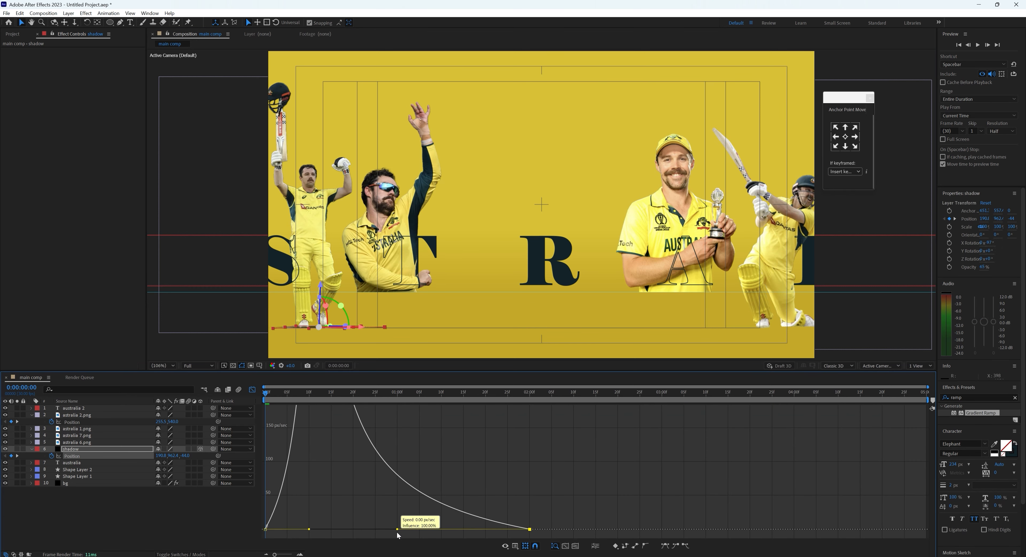
{"action": "left_click", "coordinate": [252, 389]}
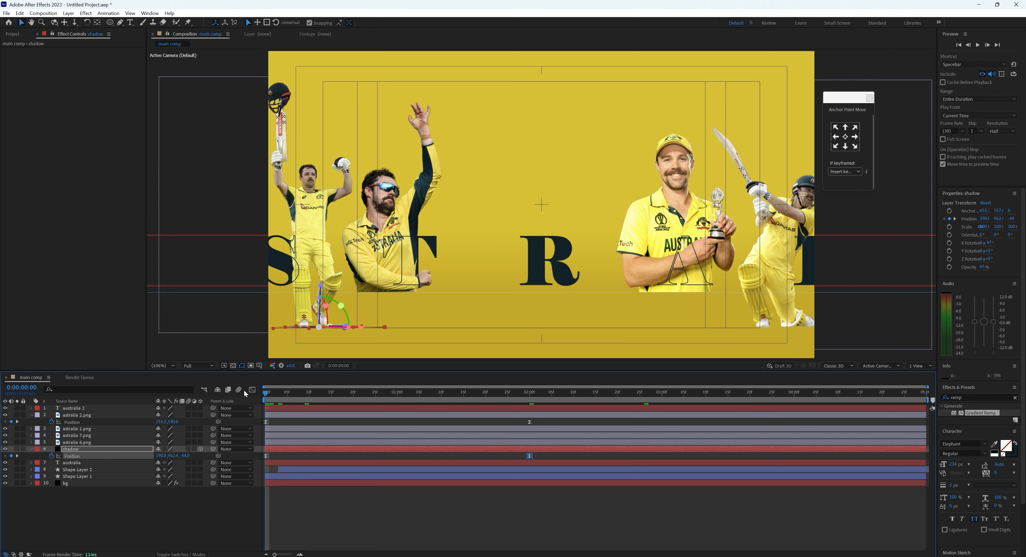
{"action": "left_click", "coordinate": [231, 503]}
{"action": "key", "text": "space"}
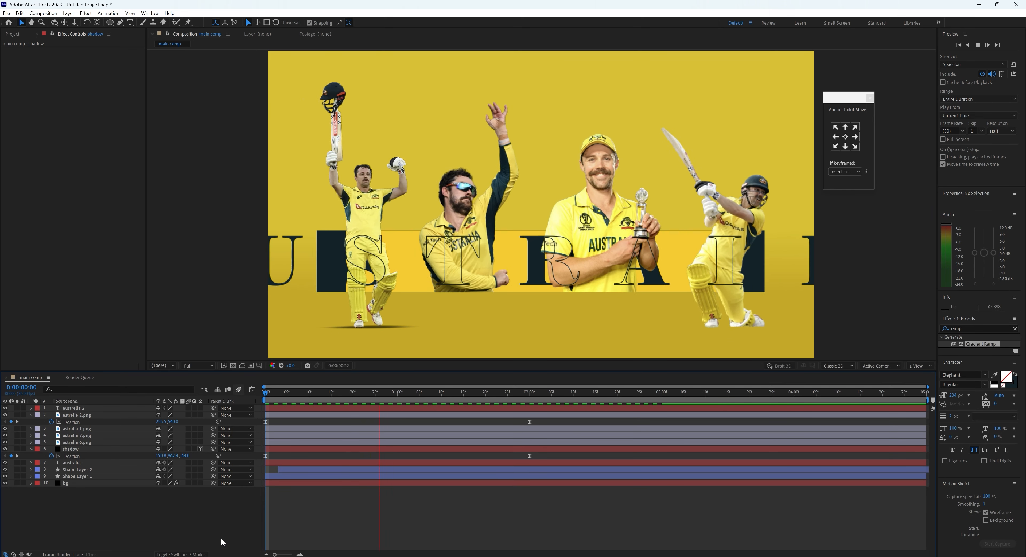
{"action": "key", "text": "space"}
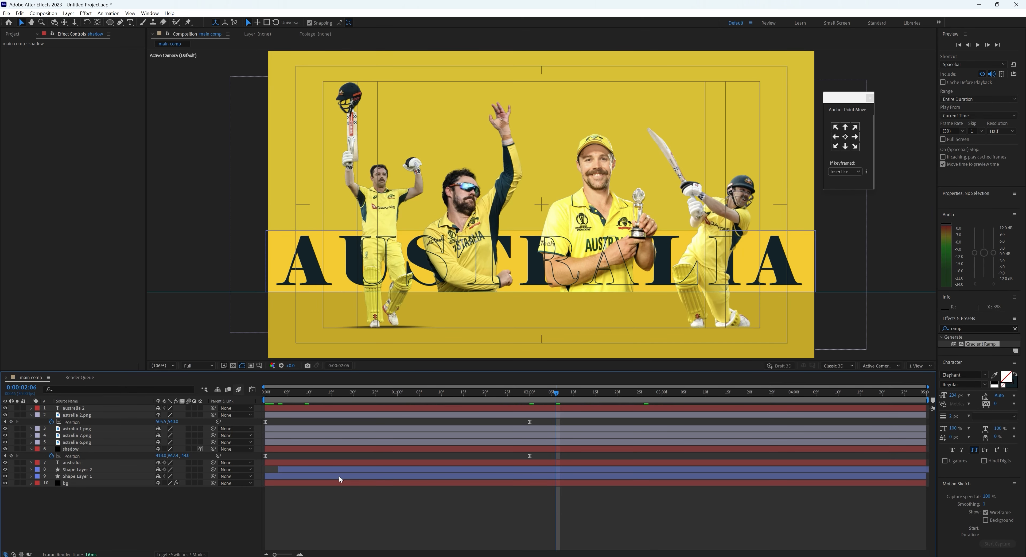
Duplicate the shadow, place the copy at 0:00:02:00 under the second player's lower edge and adjust its X Rotation
{"action": "left_click", "coordinate": [70, 450]}
{"action": "key", "text": "ctrl+d"}
{"action": "key", "text": "p"}
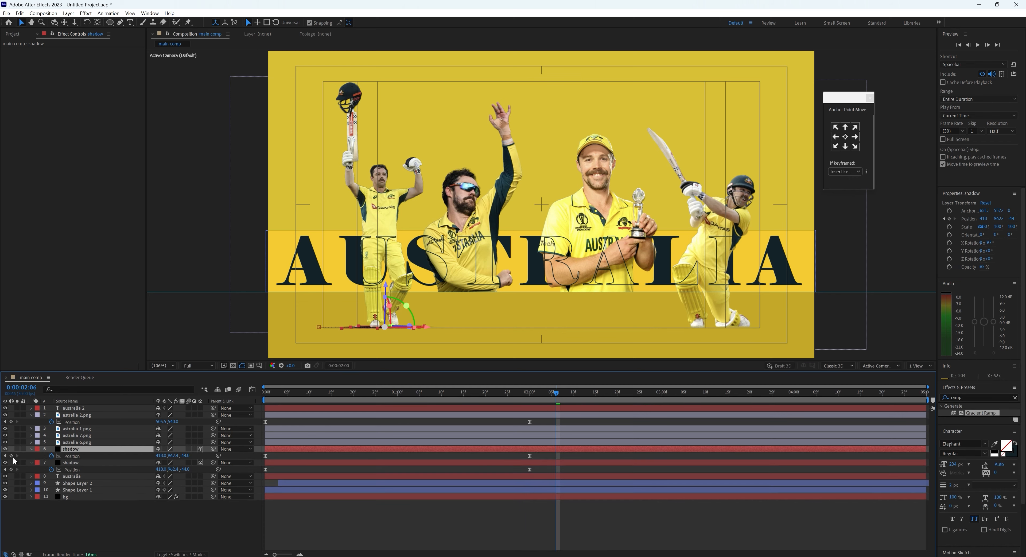
{"action": "left_click", "coordinate": [5, 456]}
{"action": "left_click", "coordinate": [72, 456]}
{"action": "left_click_drag", "start_coordinate": [385, 282], "coordinate": [386, 250]}
{"action": "left_click_drag", "start_coordinate": [432, 295], "coordinate": [526, 300]}
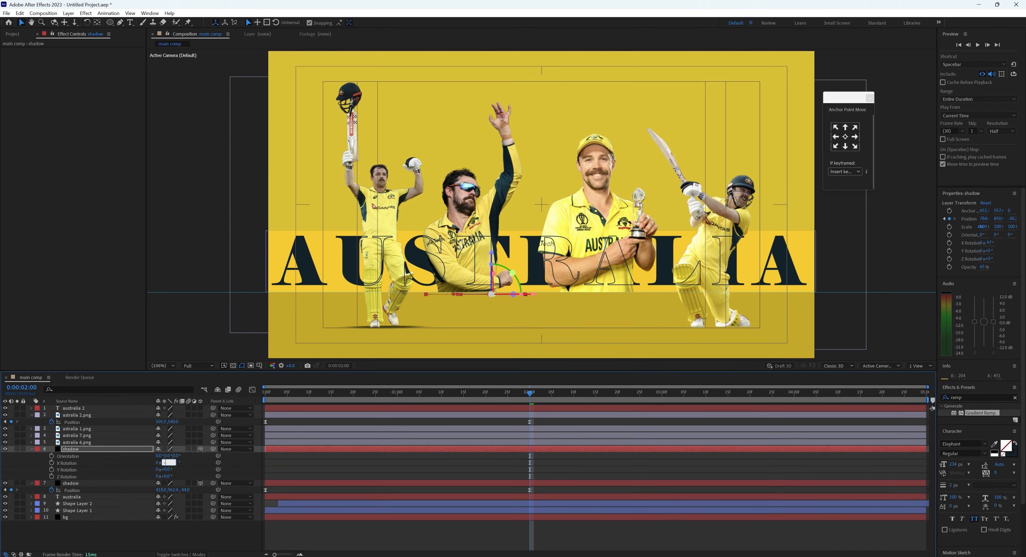
{"action": "left_click", "coordinate": [213, 534]}
{"action": "left_click", "coordinate": [71, 448]}
{"action": "left_click", "coordinate": [219, 346]}
Reveal the position keyframes of astralia 6.png and move the second shadow's end position keyframe to 0:00:01:05
{"action": "left_click_drag", "start_coordinate": [529, 393], "coordinate": [263, 398]}
{"action": "left_click", "coordinate": [77, 435]}
{"action": "left_click", "coordinate": [5, 442]}
{"action": "left_click", "coordinate": [5, 442]}
{"action": "left_click", "coordinate": [77, 442]}
{"action": "key", "text": "p"}
{"action": "left_click_drag", "start_coordinate": [529, 449], "coordinate": [419, 448]}
{"action": "left_click_drag", "start_coordinate": [530, 463], "coordinate": [419, 463]}
Reposition the second shadow's starting point under the second player and preview how it follows him
{"action": "key", "text": "space"}
{"action": "key", "text": "space"}
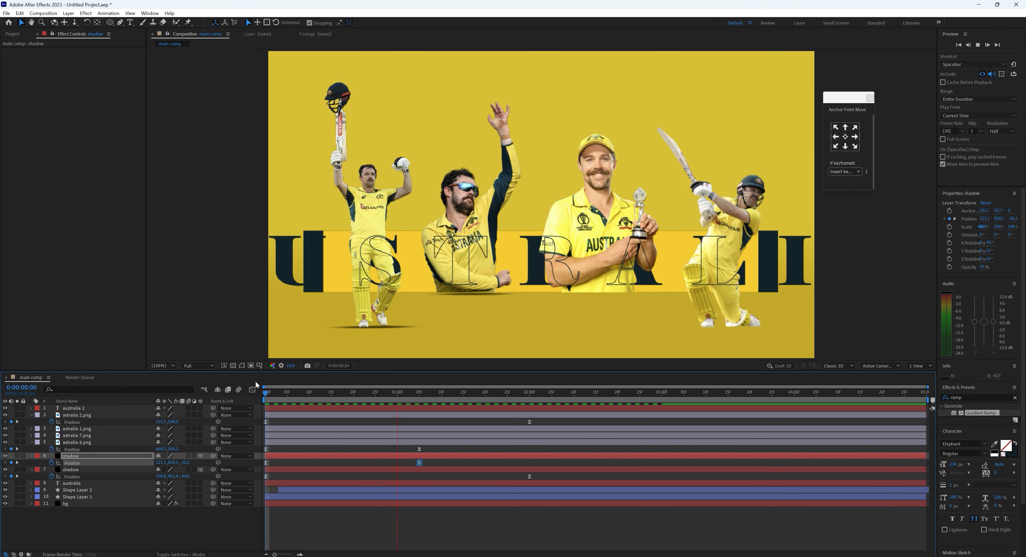
{"action": "left_click_drag", "start_coordinate": [457, 294], "coordinate": [430, 296]}
{"action": "key", "text": "space"}
{"action": "key", "text": "space"}
{"action": "left_click", "coordinate": [447, 375]}
{"action": "left_click_drag", "start_coordinate": [284, 394], "coordinate": [380, 393]}
Duplicate the second player's shadow and place the copy under the third player at its end position keyframe
{"action": "left_click", "coordinate": [397, 455]}
{"action": "key", "text": "ctrl+d"}
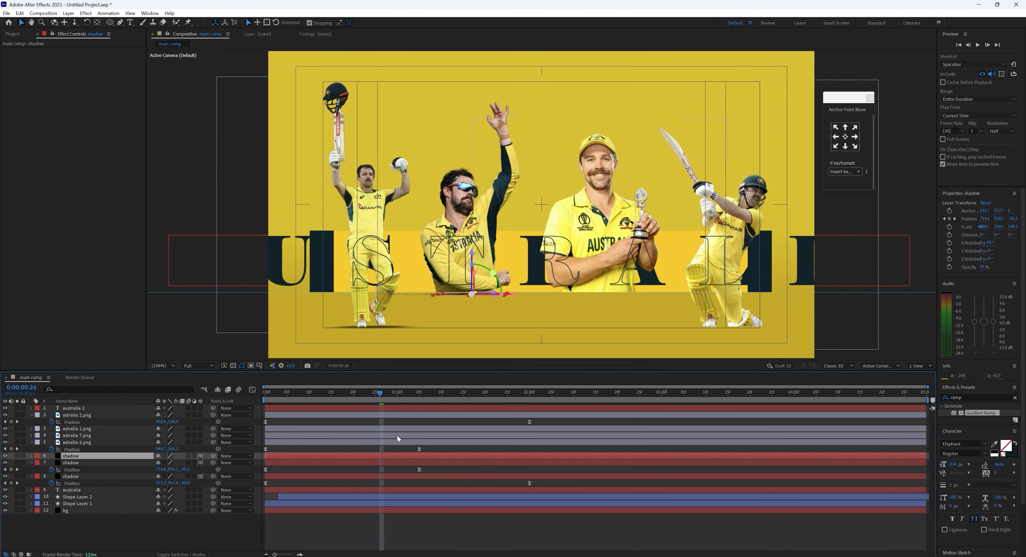
{"action": "key", "text": "p"}
{"action": "left_click", "coordinate": [17, 463]}
{"action": "left_click_drag", "start_coordinate": [518, 294], "coordinate": [641, 281]}
{"action": "left_click", "coordinate": [238, 535]}
At 0:00:00:00, nudge the third shadow across until it sits under the third player, and preview the animation
{"action": "left_click_drag", "start_coordinate": [419, 393], "coordinate": [263, 392]}
{"action": "left_click", "coordinate": [71, 457]}
{"action": "key", "text": "shift+Right"}
{"action": "key", "text": "shift+Right"}
{"action": "key", "text": "shift+Right"}
{"action": "key", "text": "shift+Right"}
{"action": "key", "text": "shift+Right"}
{"action": "key", "text": "shift+Right"}
{"action": "key", "text": "shift+Right"}
{"action": "key", "text": "shift+Right"}
{"action": "key", "text": "shift+Right"}
{"action": "key", "text": "shift+Right"}
{"action": "key", "text": "shift+Right"}
{"action": "key", "text": "shift+Right"}
{"action": "key", "text": "shift+Right"}
{"action": "key", "text": "shift+Right"}
{"action": "key", "text": "shift+Right"}
{"action": "key", "text": "shift+Right"}
{"action": "key", "text": "shift+Right"}
{"action": "key", "text": "shift+Right"}
{"action": "key", "text": "shift+Right"}
{"action": "key", "text": "shift+Right"}
{"action": "left_click", "coordinate": [210, 534]}
{"action": "key", "text": "space"}
{"action": "key", "text": "space"}
Duplicate the leftmost player's shadow and shift the copy horizontally across to the rightmost player's side
{"action": "left_click", "coordinate": [359, 483]}
{"action": "key", "text": "ctrl+d"}
{"action": "left_click", "coordinate": [359, 490]}
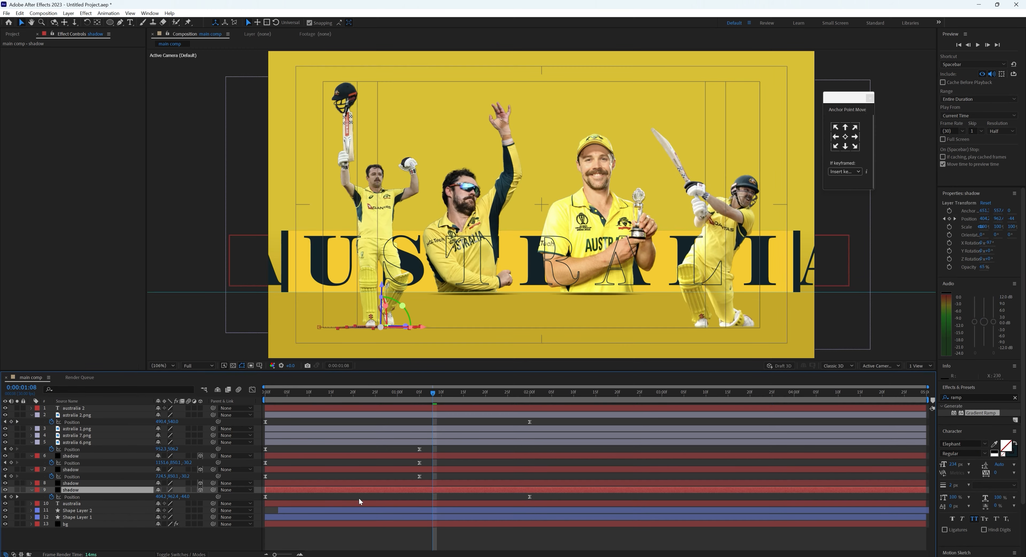
{"action": "left_click", "coordinate": [17, 497]}
{"action": "left_click_drag", "start_coordinate": [355, 328], "coordinate": [764, 338]}
{"action": "left_click", "coordinate": [5, 497]}
At 0:00:02:00, align the fourth shadow under the rightmost player's feet and preview the animation
{"action": "left_click_drag", "start_coordinate": [266, 392], "coordinate": [320, 399]}
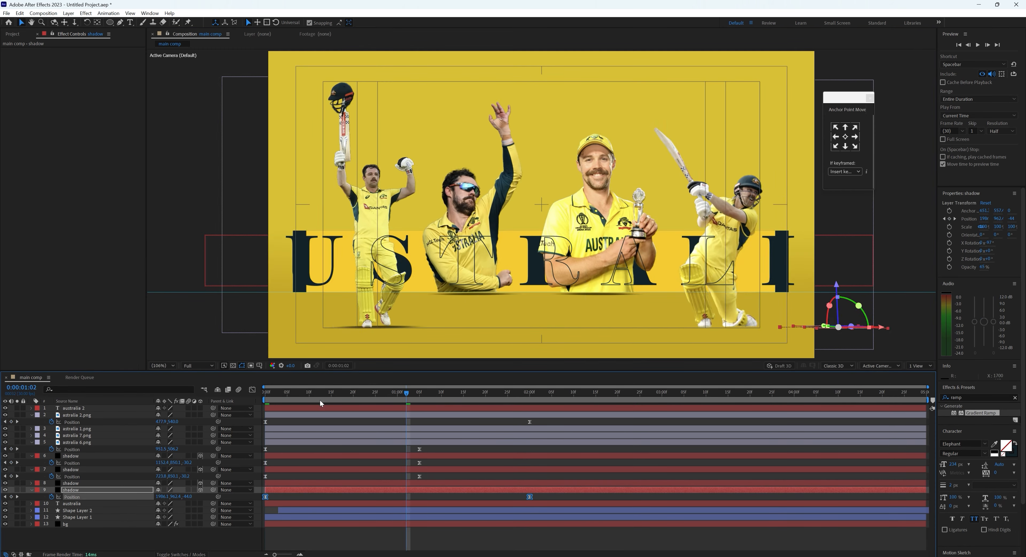
{"action": "left_click", "coordinate": [17, 497]}
{"action": "left_click_drag", "start_coordinate": [865, 328], "coordinate": [721, 338]}
{"action": "left_click", "coordinate": [238, 536]}
{"action": "left_click_drag", "start_coordinate": [530, 393], "coordinate": [284, 500]}
{"action": "key", "text": "space"}
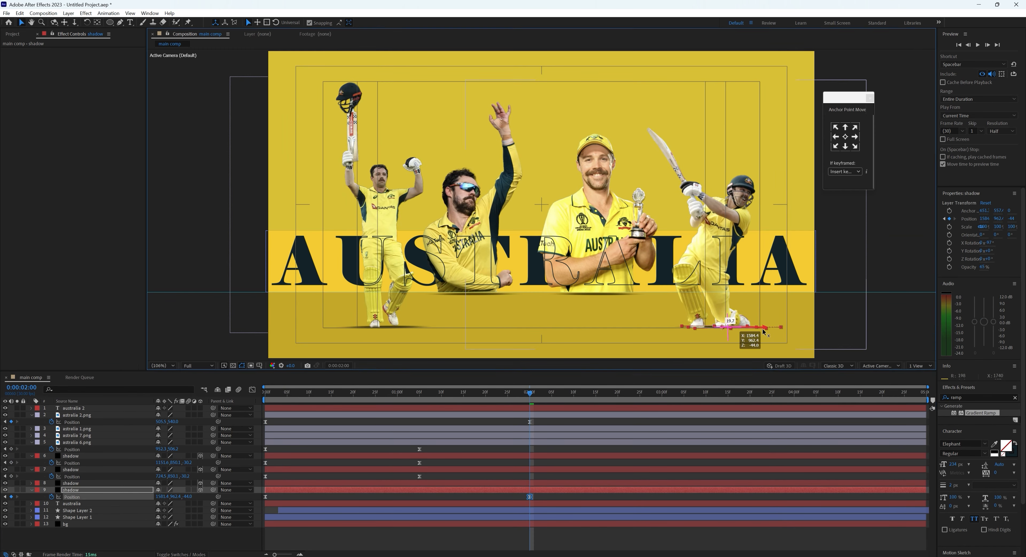
{"action": "key", "text": "space"}
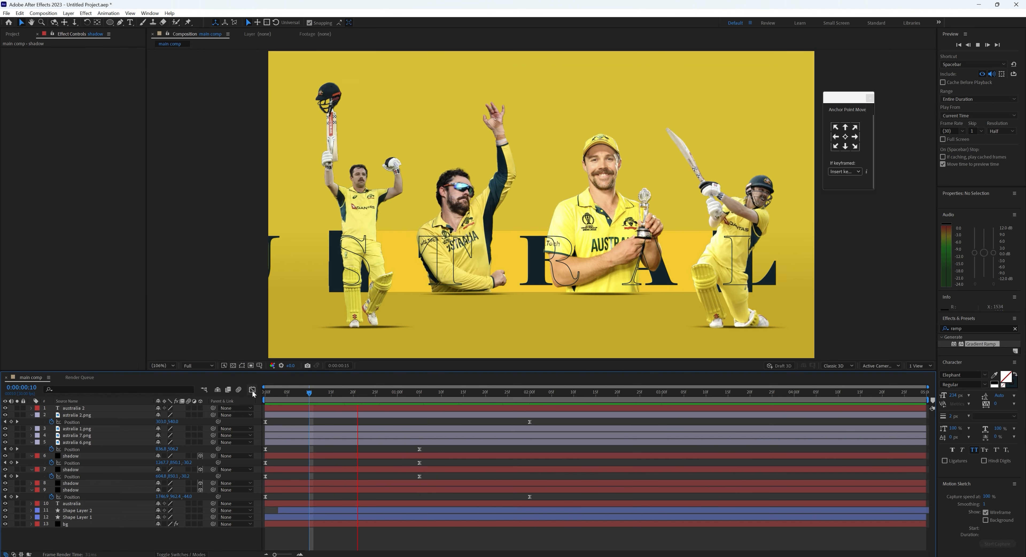